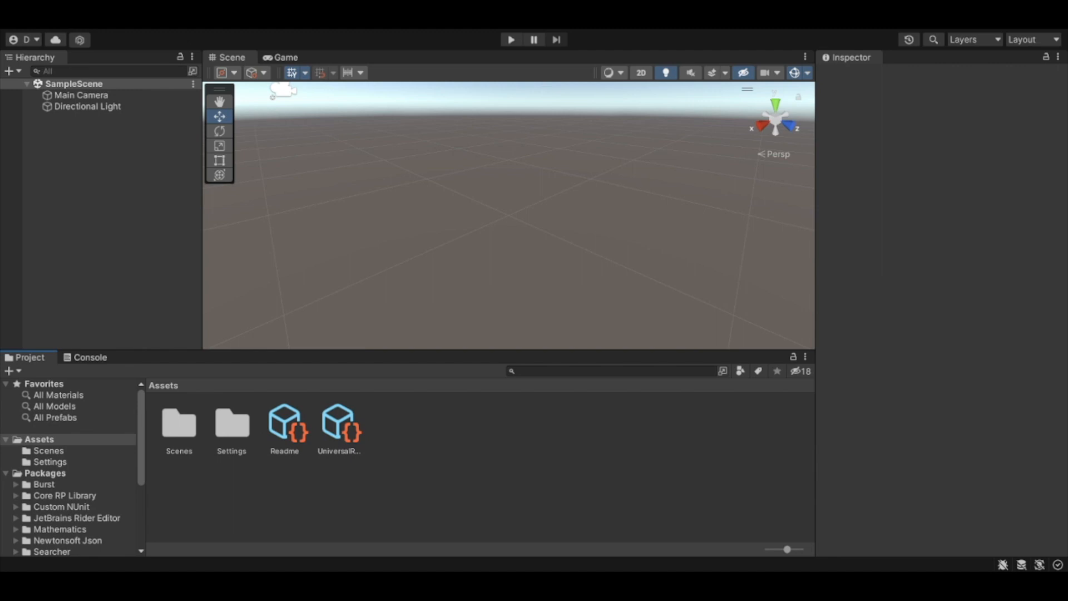
# Step: Add a plane to the scene and name it Water
pyautogui.click(273, 504)
pyautogui.click(69, 148)
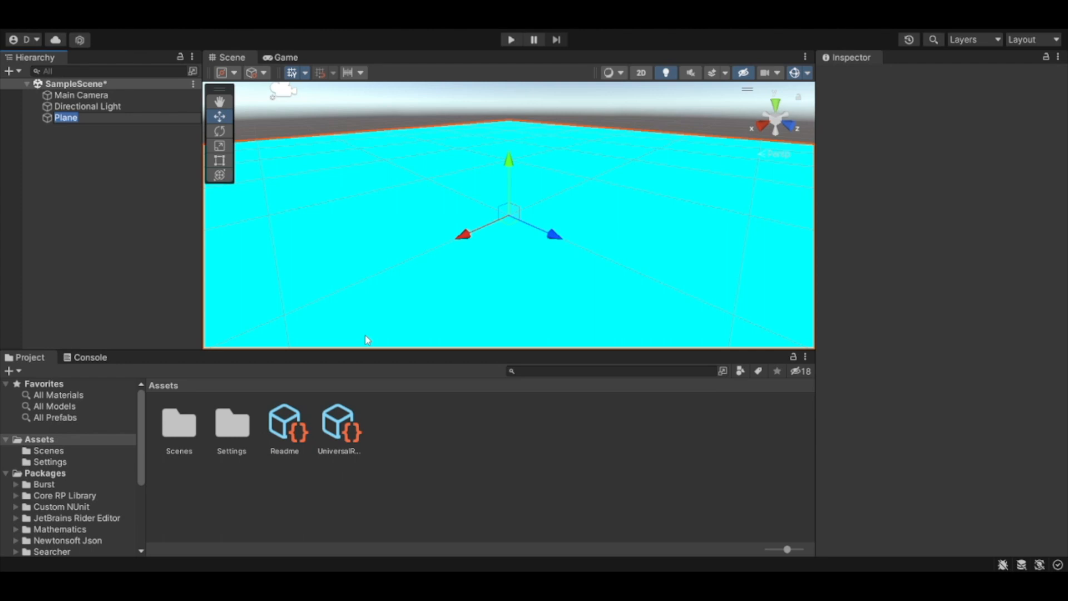
pyautogui.write('Water')
pyautogui.press('Return')
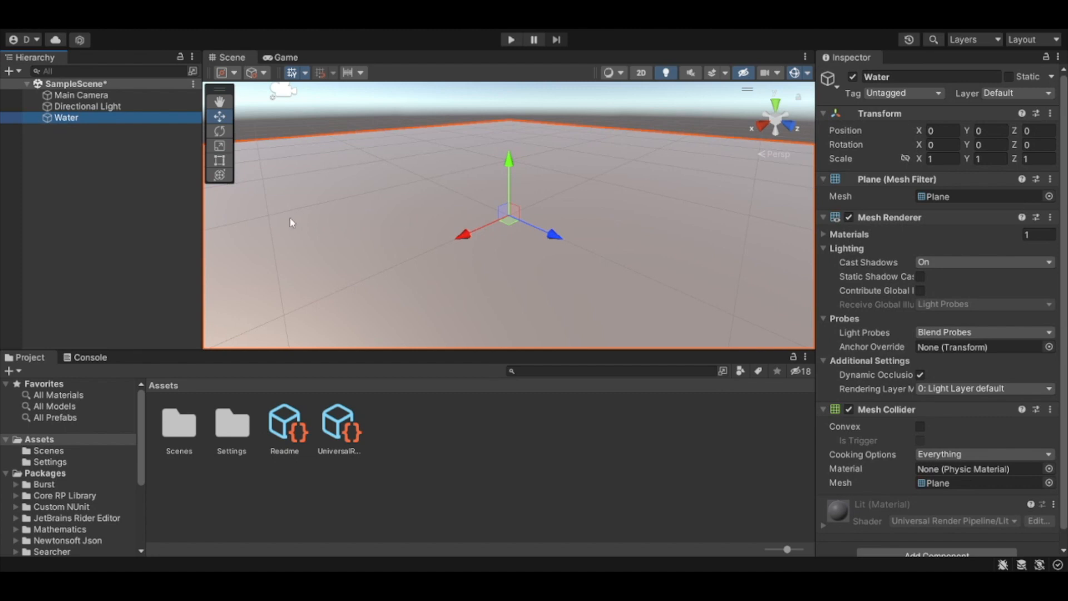
# Step: Create a shader graph named Water in the Assets folder
pyautogui.scroll(-5, 443, 244)
pyautogui.keyDown('alt'); pyautogui.moveTo(508, 225); pyautogui.dragTo(631, 260); pyautogui.keyUp('alt')
pyautogui.click(467, 446)
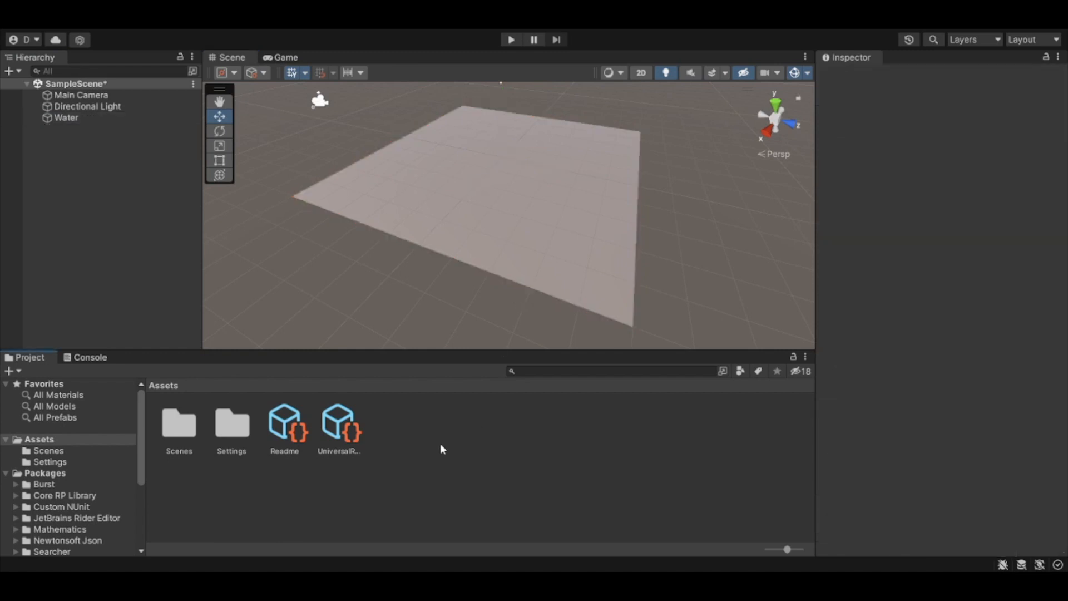
pyautogui.click(411, 425)
pyautogui.press('q')
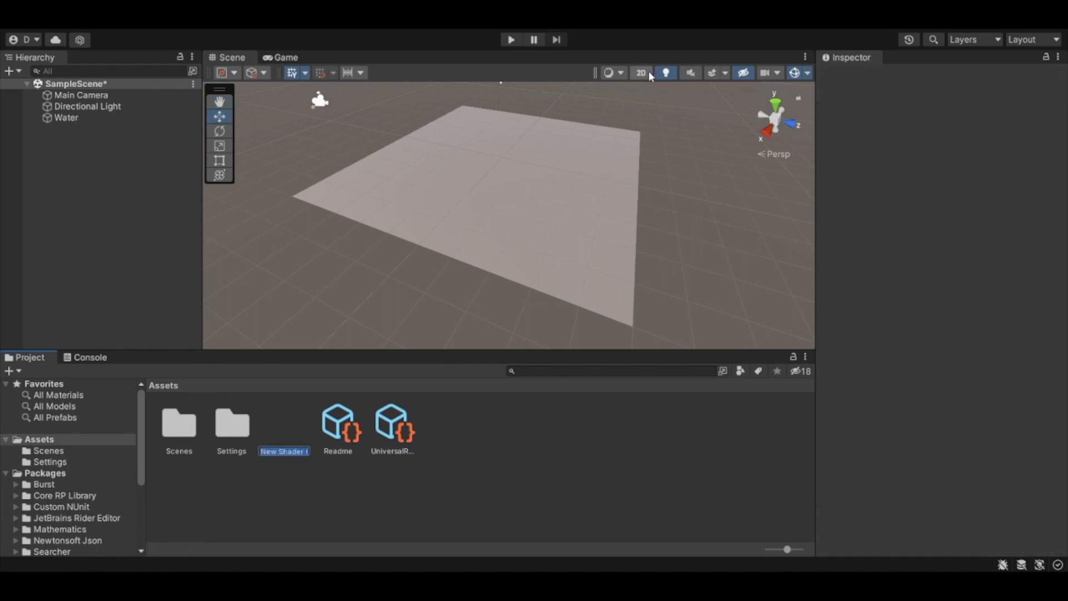
pyautogui.write('Water')
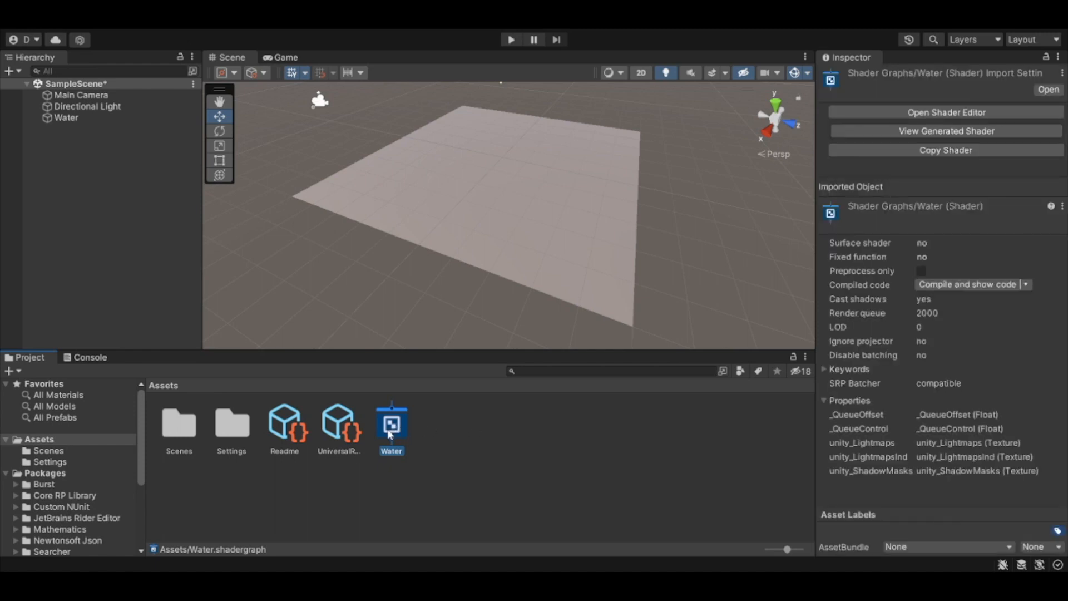
# Step: Create a material from the Water shader graph and name it Water
pyautogui.click(428, 434)
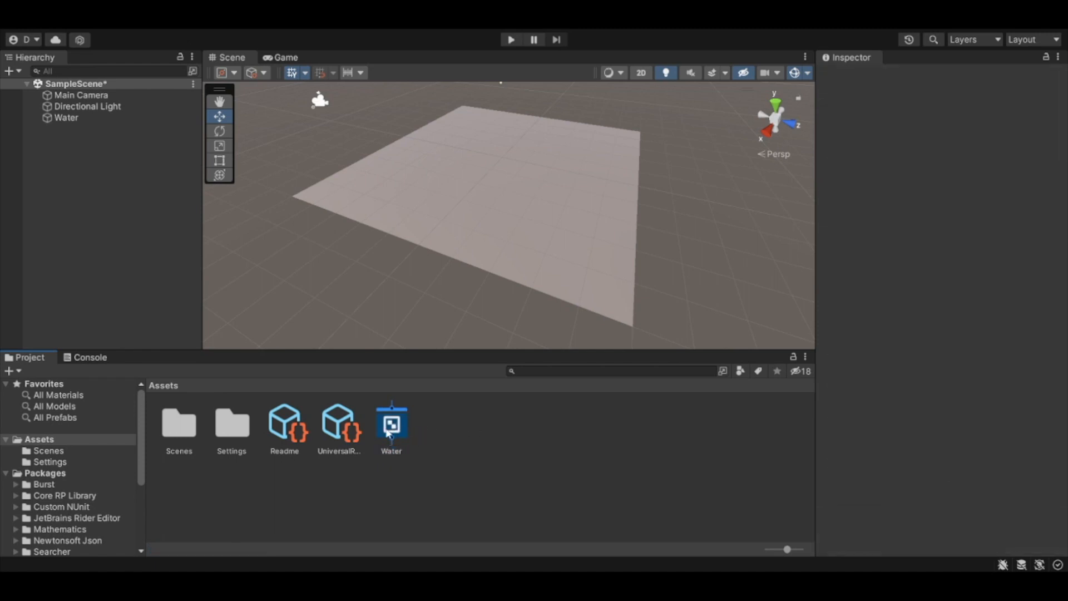
pyautogui.click(389, 431)
pyautogui.click(446, 449)
pyautogui.click(398, 425)
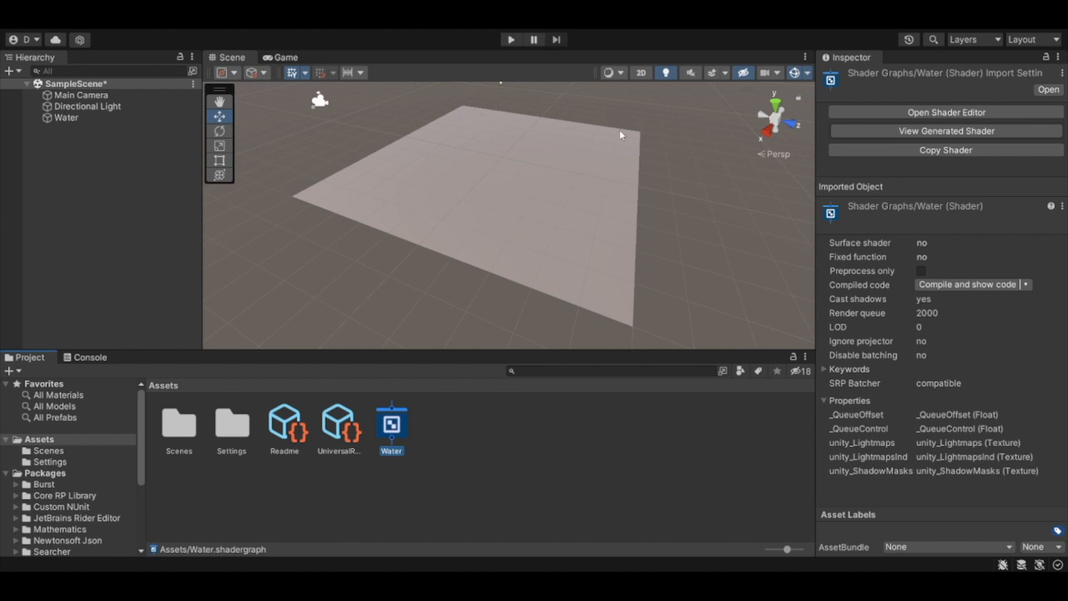
pyautogui.click(651, 334)
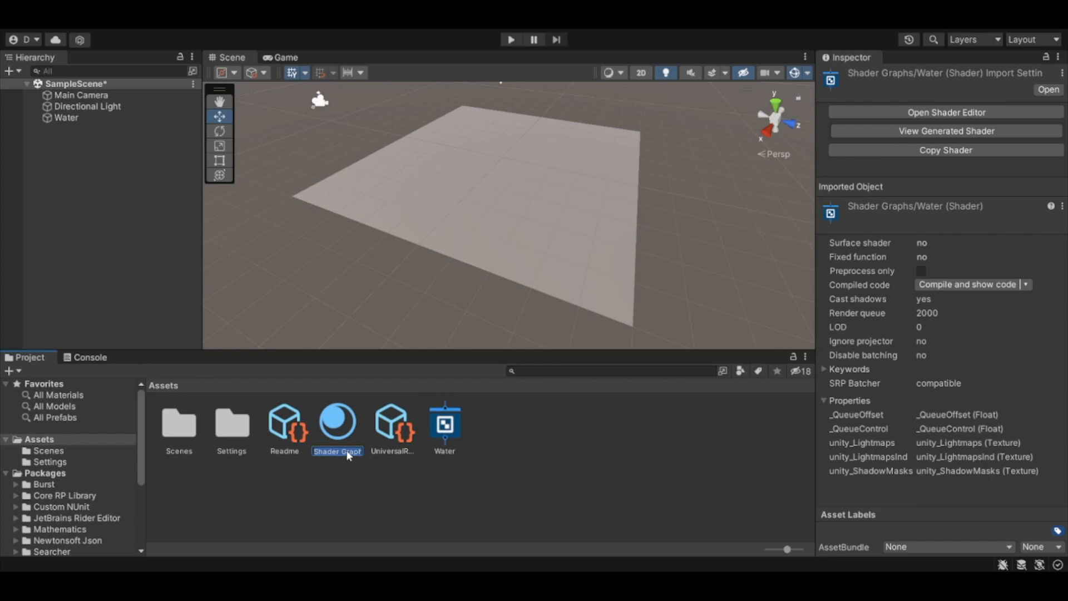
pyautogui.write('Water')
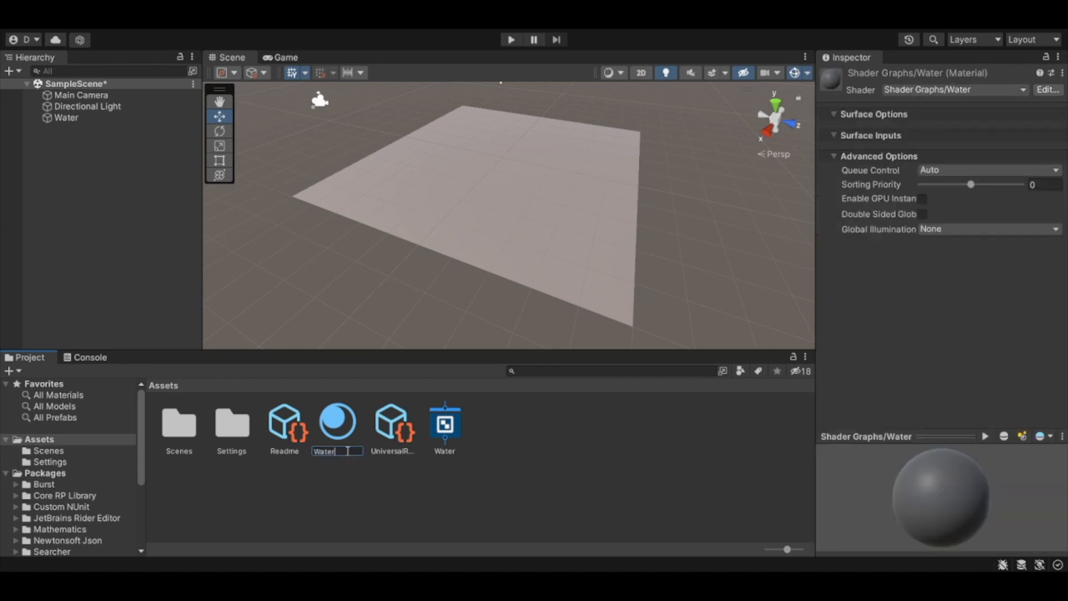
pyautogui.press('Return')
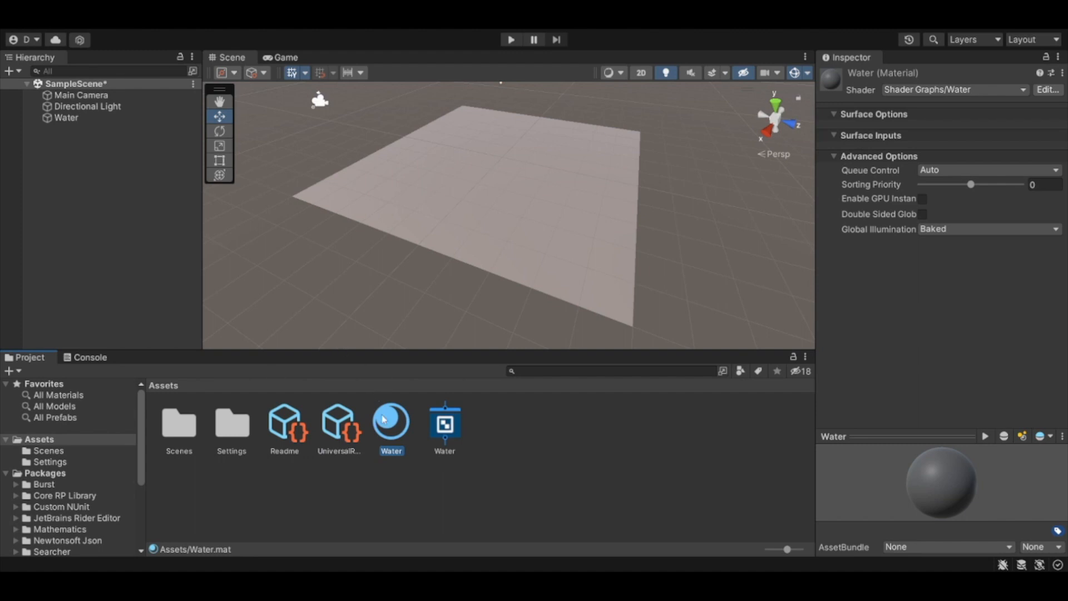
# Step: Apply the Water material to the plane in the scene and check it on the surface
pyautogui.moveTo(393, 432); pyautogui.dragTo(448, 204)
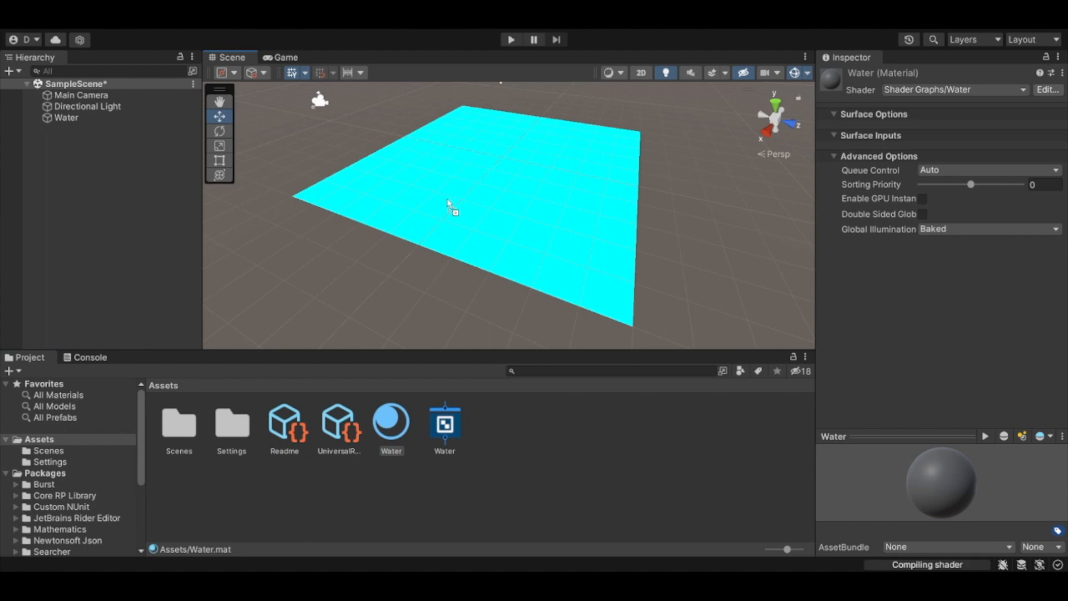
pyautogui.click(516, 451)
pyautogui.click(495, 205)
pyautogui.keyDown('alt'); pyautogui.moveTo(512, 252); pyautogui.dragTo(570, 235); pyautogui.keyUp('alt')
pyautogui.moveTo(570, 236); pyautogui.dragTo(577, 269, button='right')
pyautogui.moveTo(475, 247)
pyautogui.mouseDown(button='middle')
pyautogui.moveTo(529, 186)
pyautogui.moveTo(435, 217)
pyautogui.moveTo(494, 241)
pyautogui.mouseUp(button='middle')
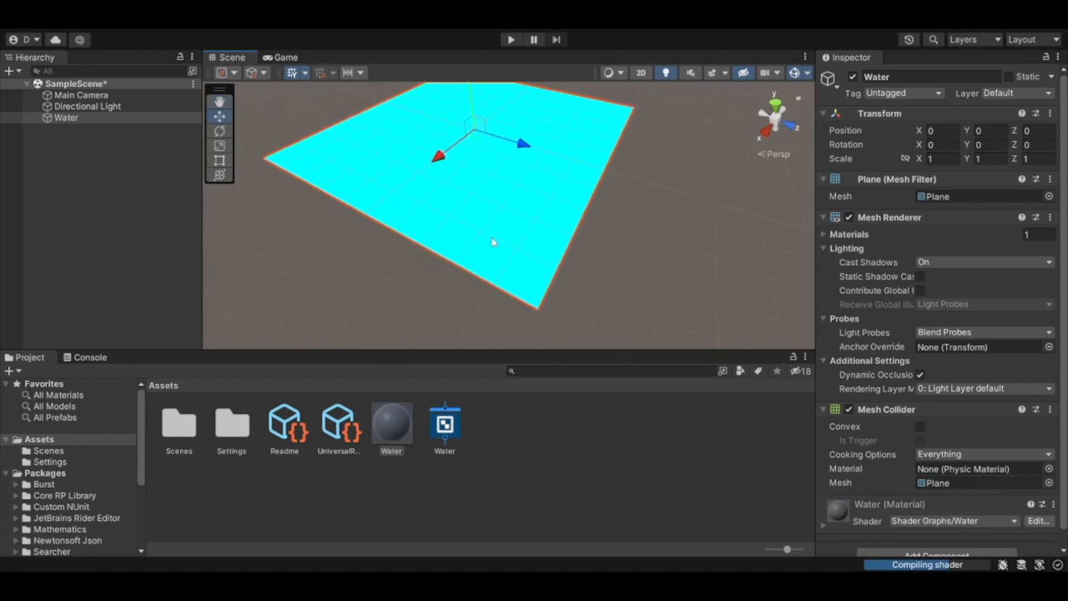
pyautogui.click(659, 241)
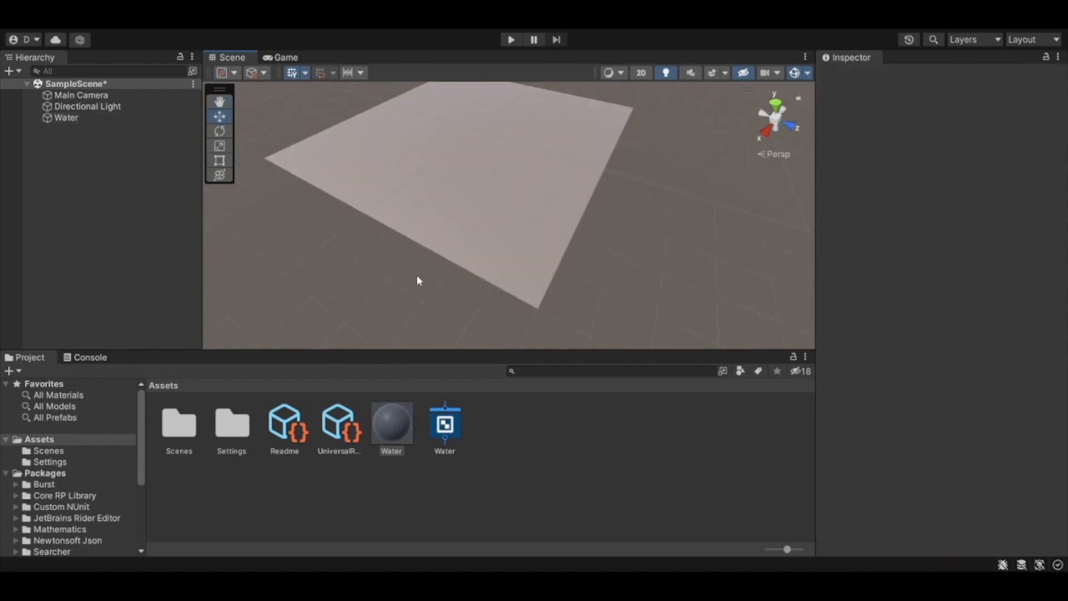
pyautogui.moveTo(452, 257); pyautogui.dragTo(483, 242, button='middle')
pyautogui.moveTo(557, 236); pyautogui.dragTo(459, 259, button='right')
# Step: Open the Water shader graph for editing and maximise its window
pyautogui.click(406, 435)
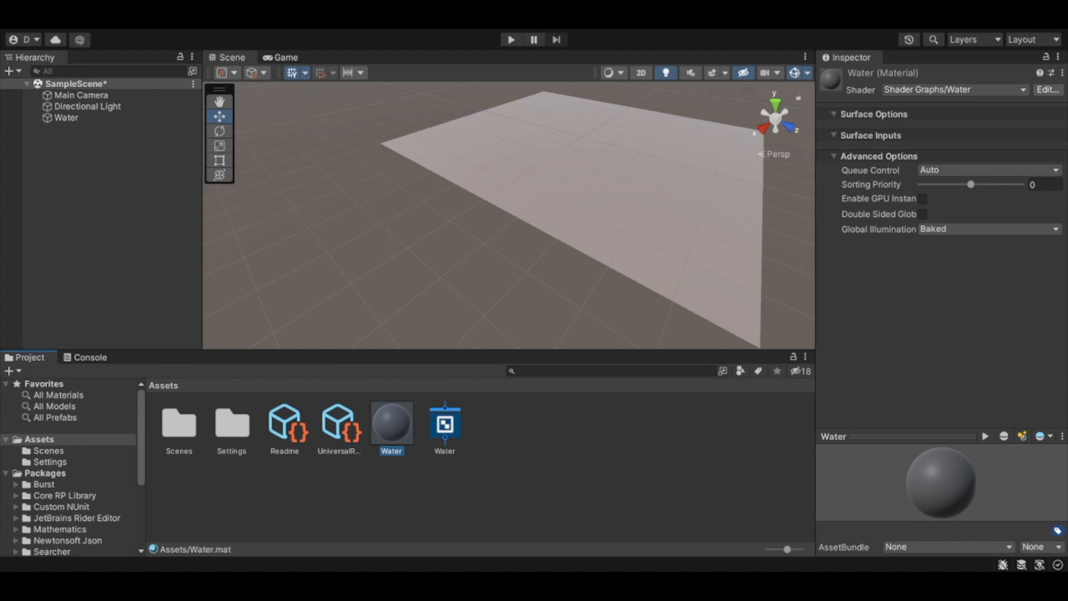
pyautogui.click(448, 425)
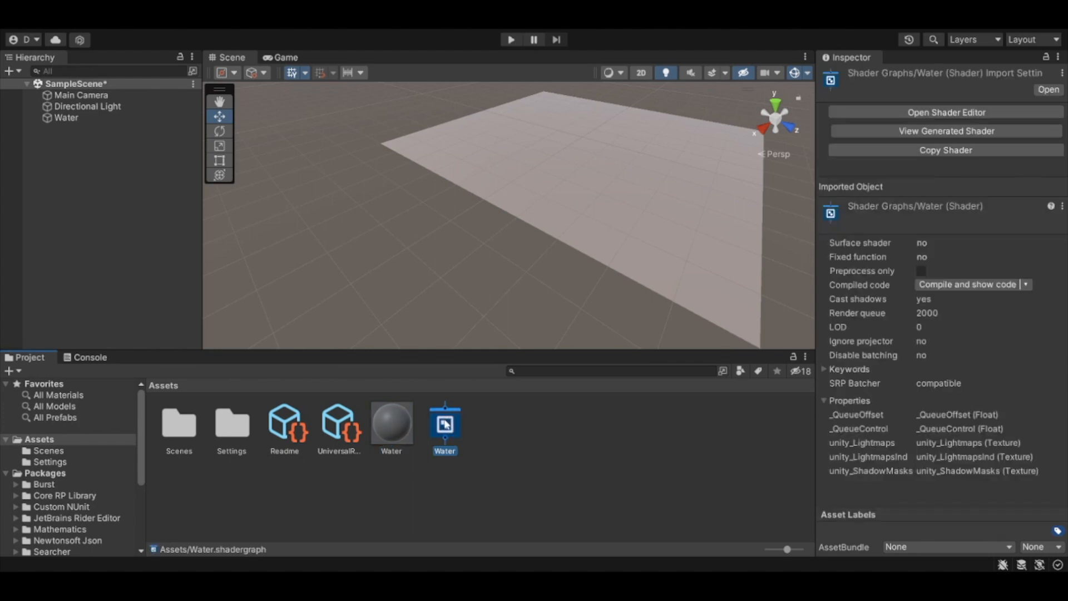
pyautogui.doubleClick(445, 424)
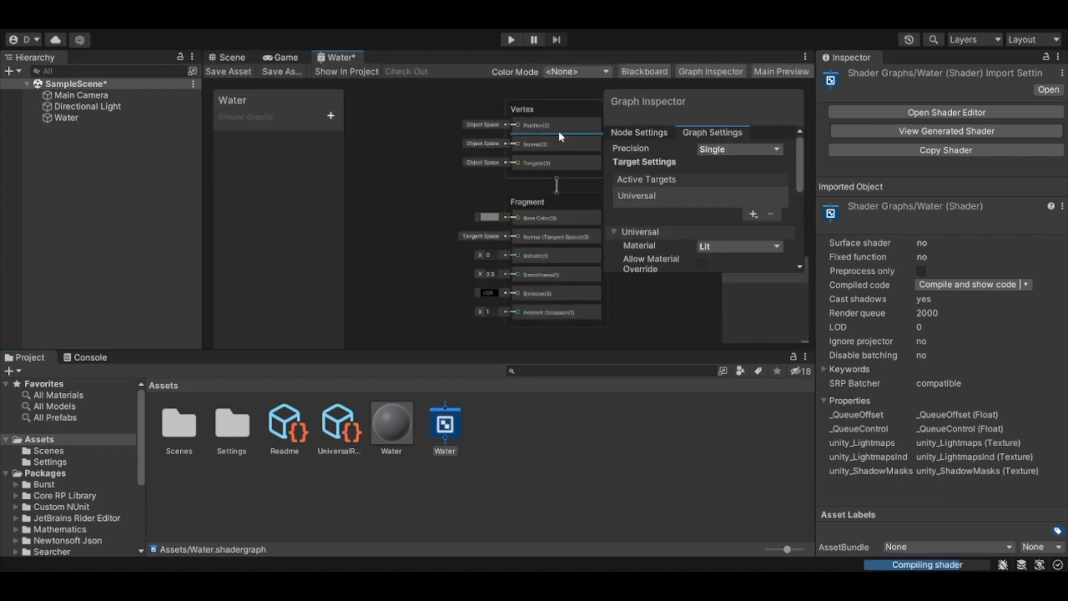
pyautogui.doubleClick(337, 56)
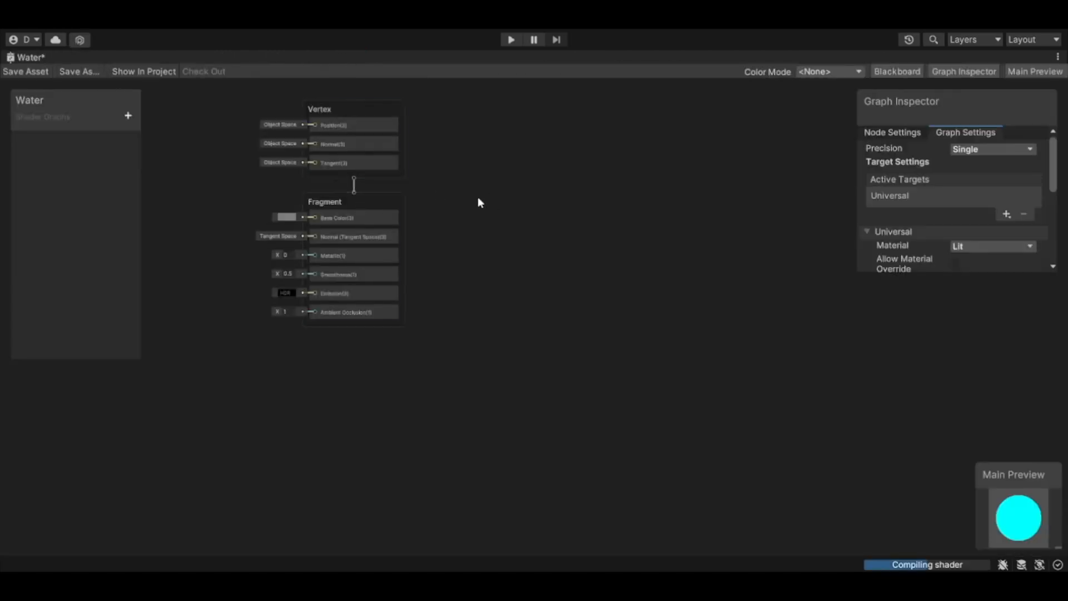
# Step: Switch the main preview of the shader graph to a flat plane mesh seen at an angle
pyautogui.moveTo(491, 206); pyautogui.dragTo(549, 293, button='middle')
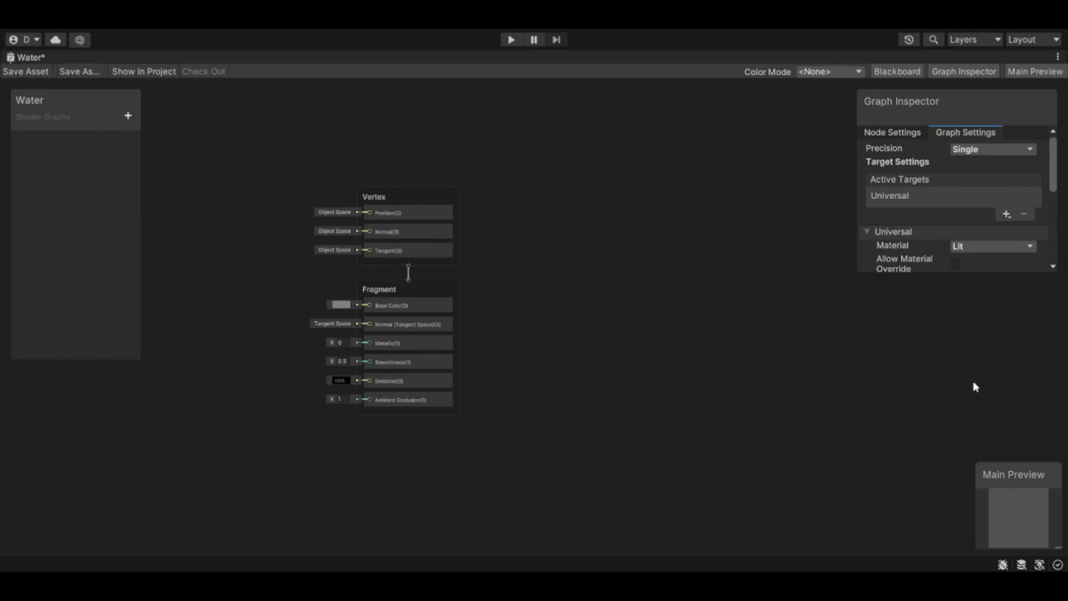
pyautogui.moveTo(1032, 542)
pyautogui.mouseDown()
pyautogui.moveTo(1024, 533)
pyautogui.moveTo(1031, 563)
pyautogui.mouseUp()
pyautogui.moveTo(1007, 520); pyautogui.dragTo(1006, 513)
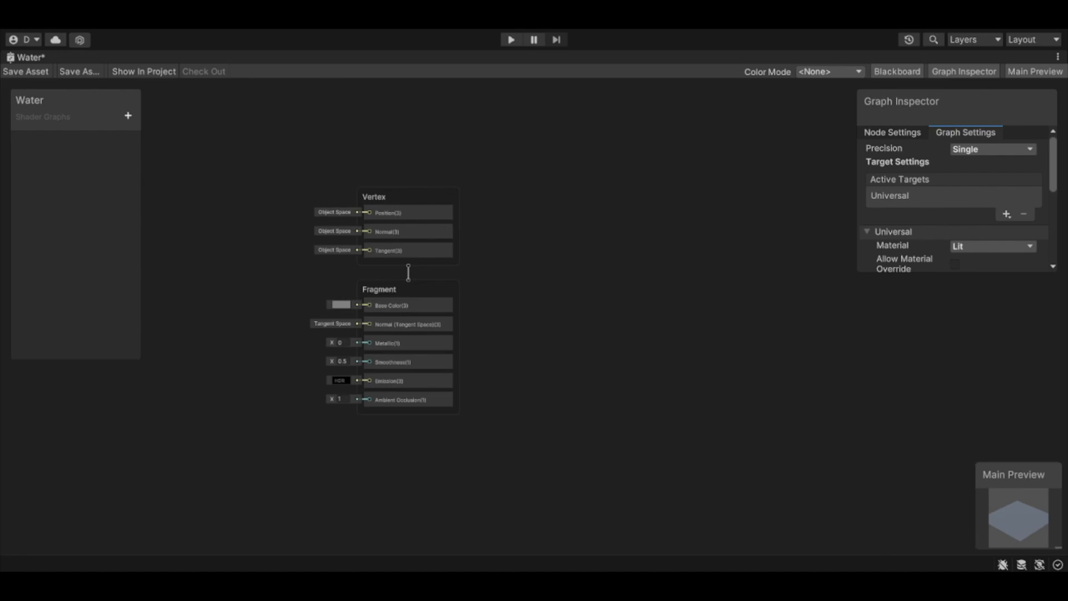
# Step: Enlarge the graph settings area and set the shader's surface type to Transparent
pyautogui.moveTo(1027, 272); pyautogui.dragTo(1034, 361)
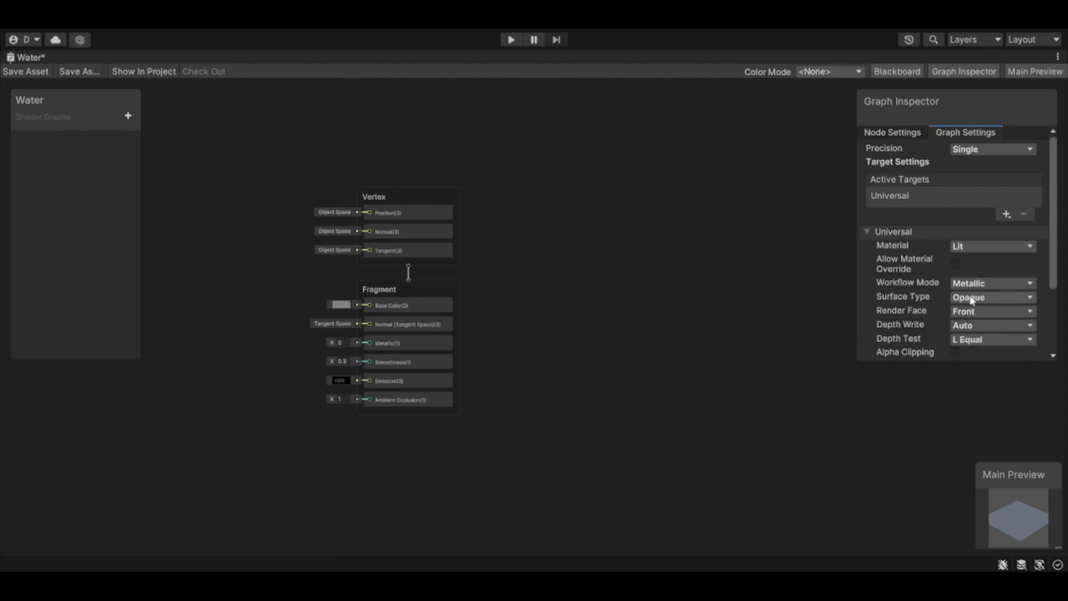
pyautogui.click(978, 325)
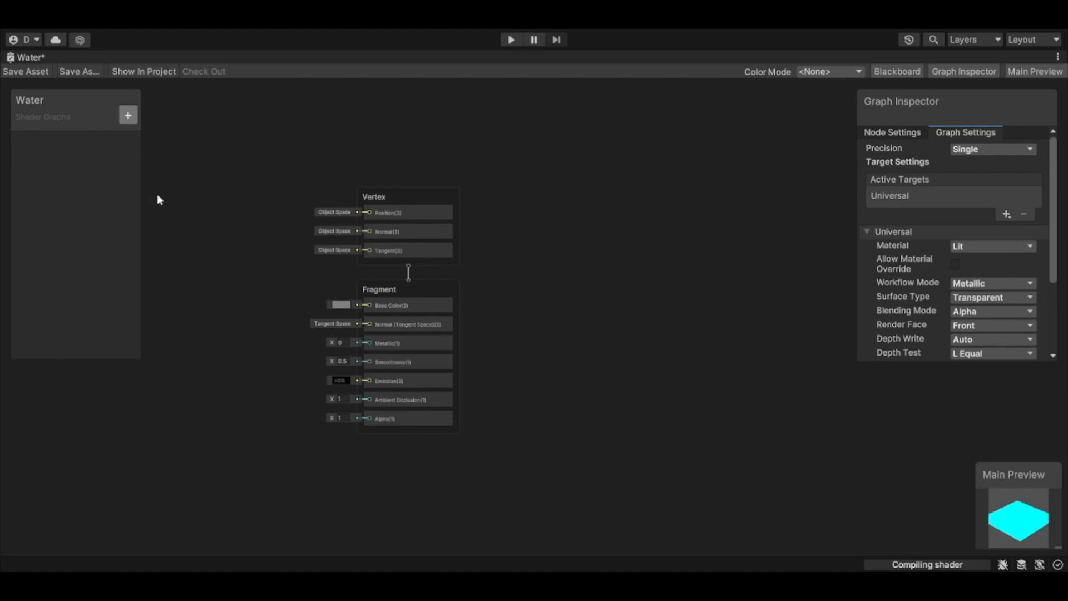
# Step: Add a Color property named WaterColour to the shader graph and give it a light blue default colour
pyautogui.write('Wate')
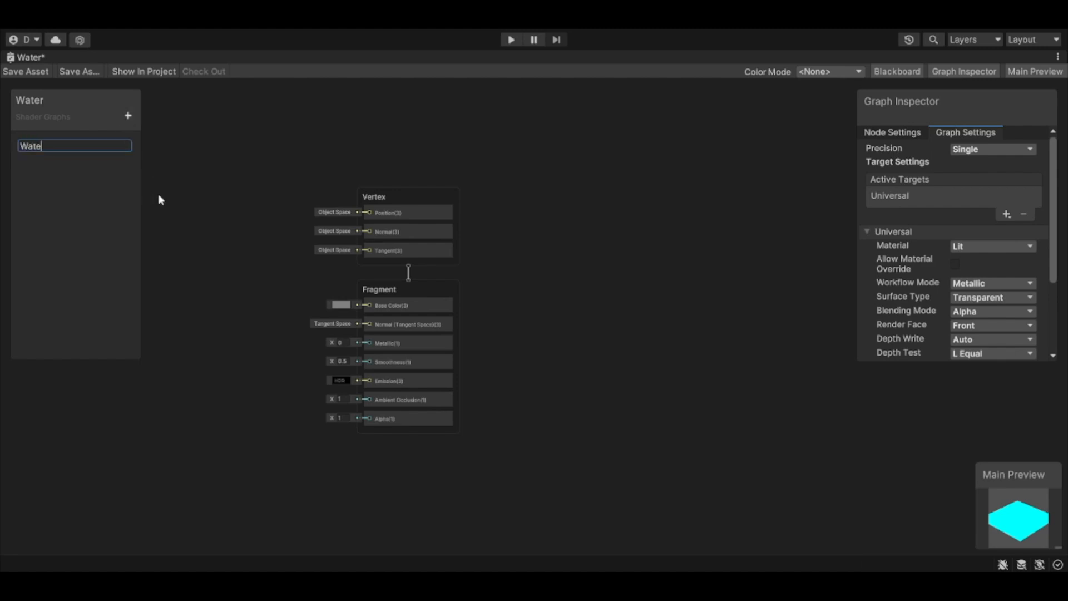
pyautogui.write('rColour')
pyautogui.press('Return')
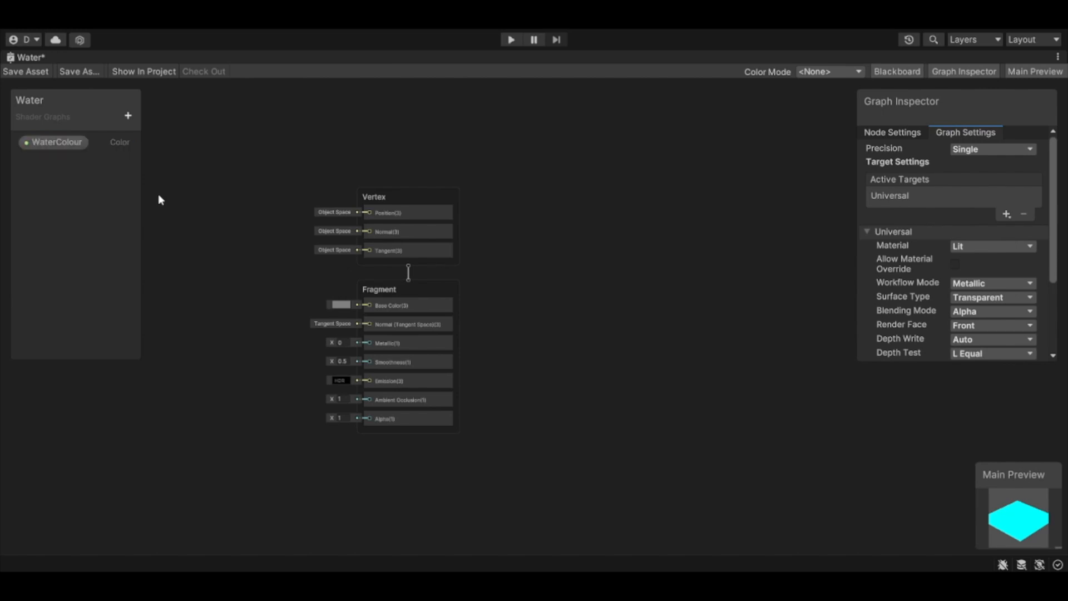
pyautogui.click(39, 143)
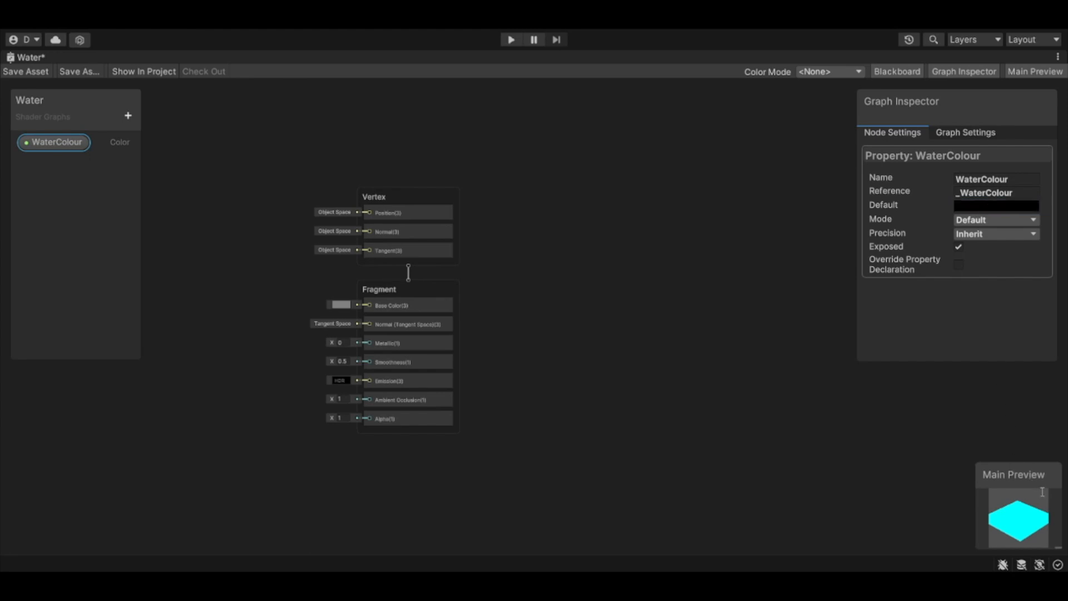
pyautogui.hotkey('ctrl', 'v')
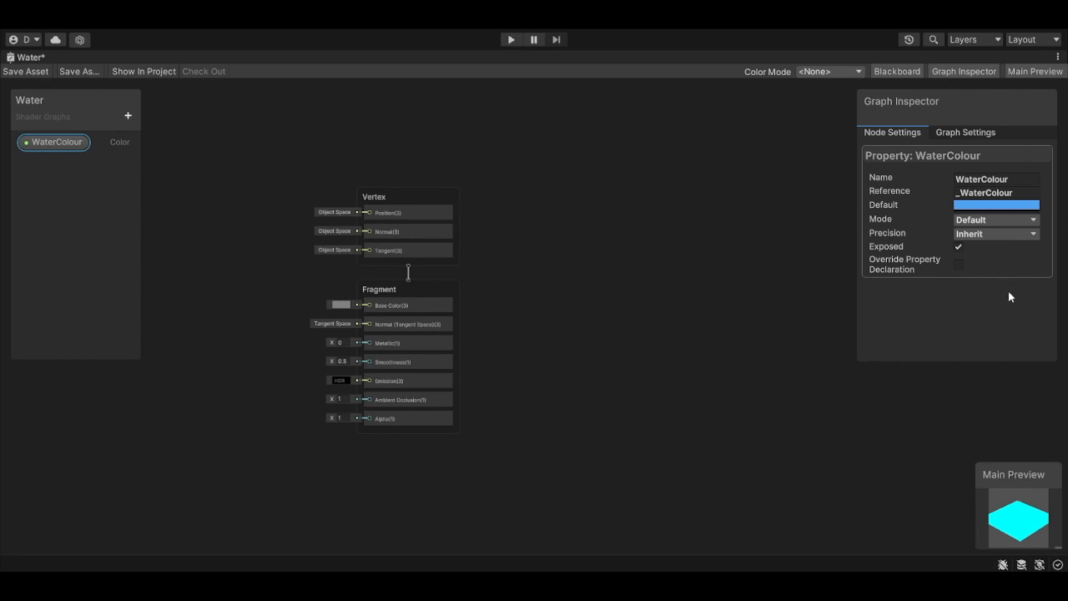
# Step: Place the WaterColour property in the graph and connect it to the fragment's Base Color, checking the preview
pyautogui.moveTo(66, 143); pyautogui.dragTo(235, 312)
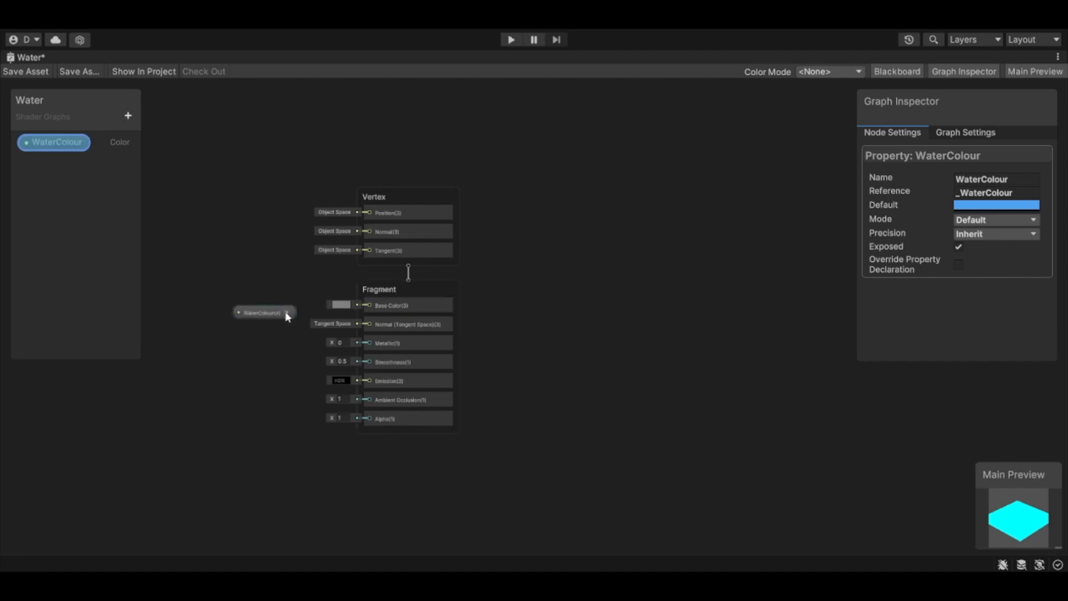
pyautogui.scroll(4, 286, 314)
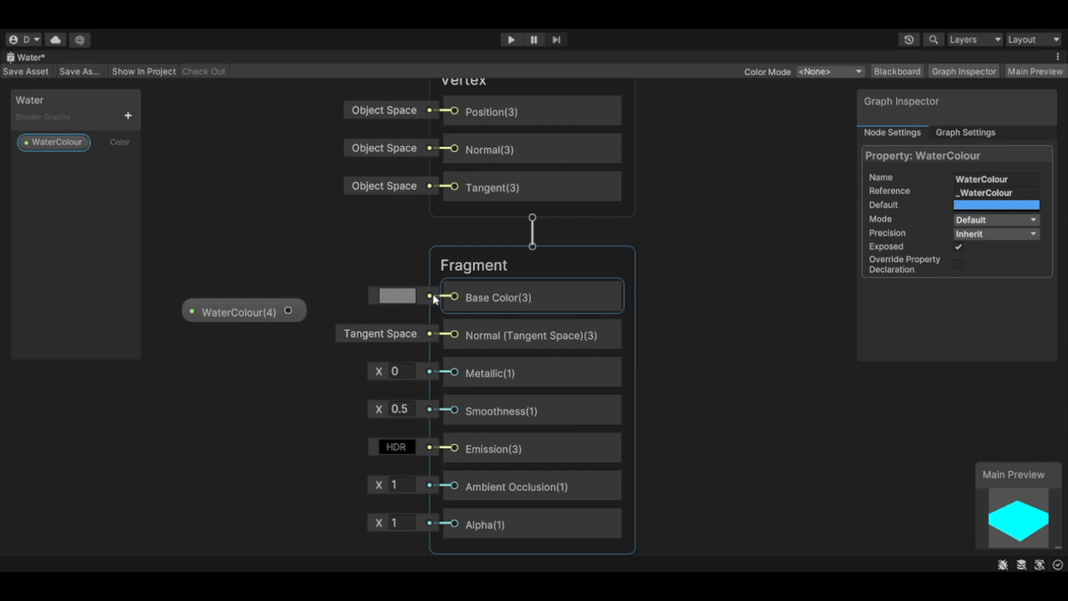
pyautogui.moveTo(288, 310); pyautogui.dragTo(448, 296)
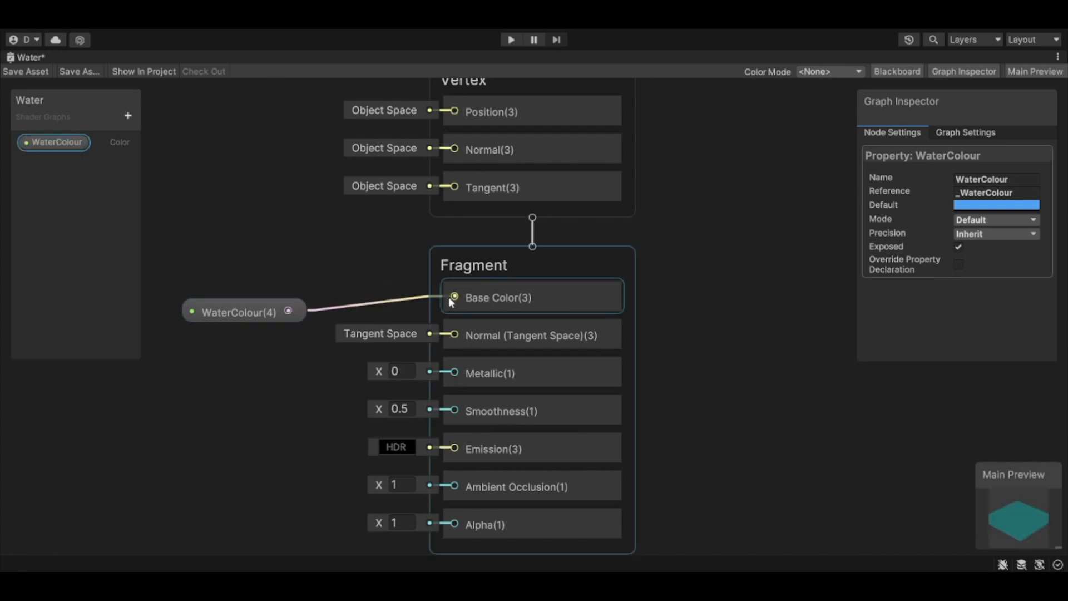
pyautogui.click(812, 478)
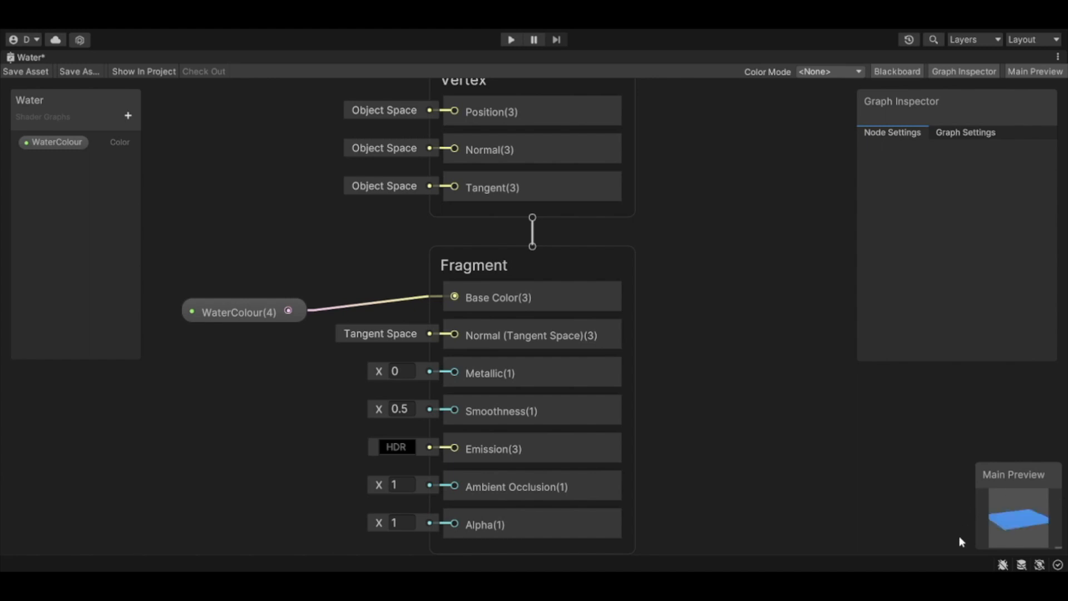
pyautogui.moveTo(1027, 538); pyautogui.dragTo(1046, 550)
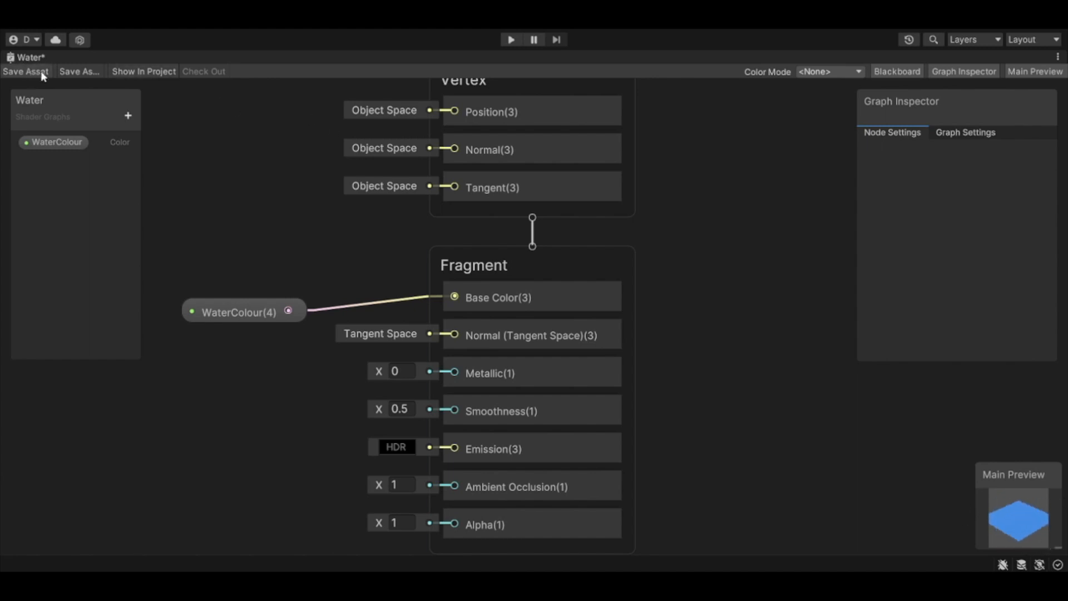
# Step: Save the Water shader graph and return to the scene to check the colour on the plane and material
pyautogui.click(27, 72)
pyautogui.doubleClick(25, 59)
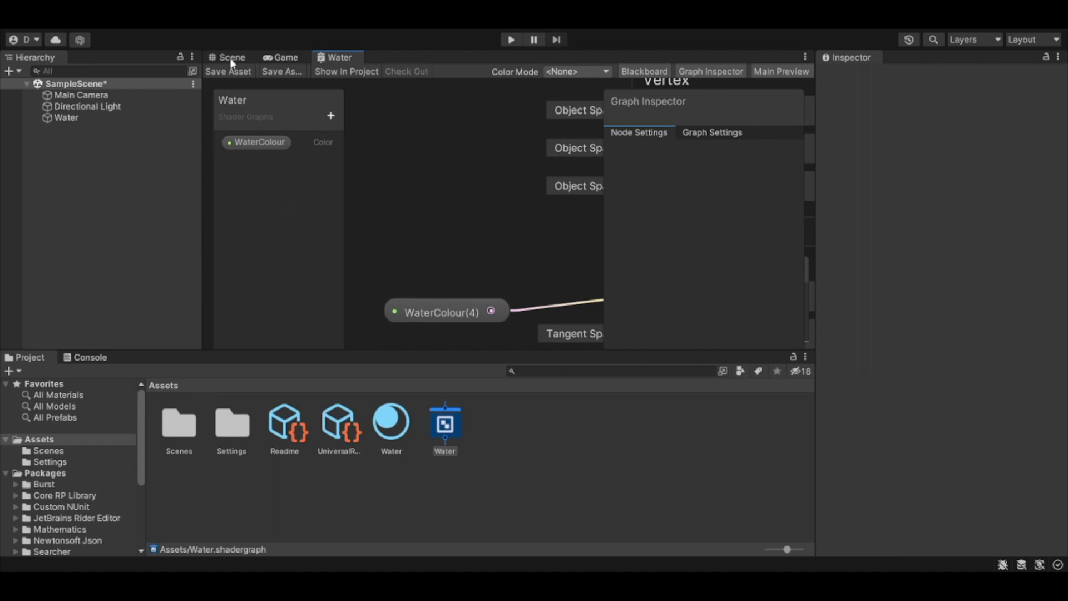
pyautogui.click(230, 59)
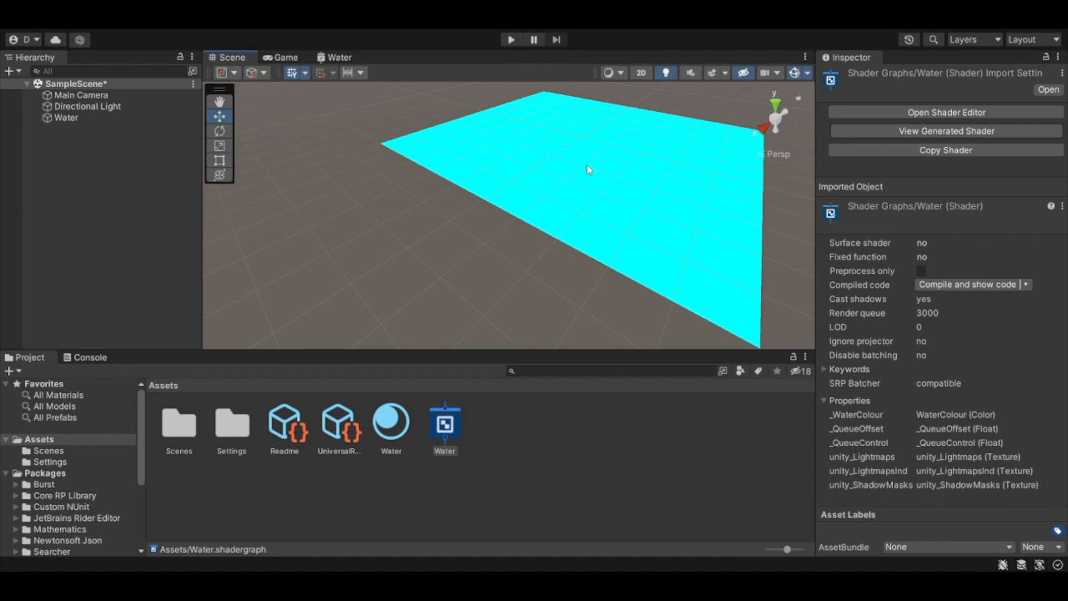
pyautogui.click(599, 175)
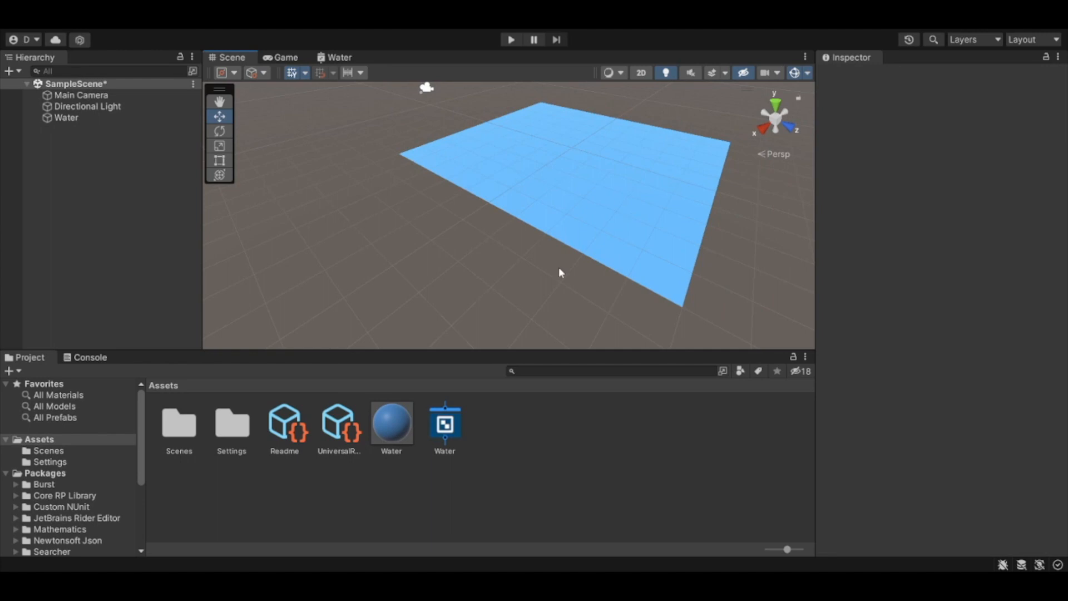
pyautogui.moveTo(554, 282); pyautogui.dragTo(401, 201)
pyautogui.keyDown('alt'); pyautogui.moveTo(450, 245); pyautogui.dragTo(517, 312); pyautogui.keyUp('alt')
pyautogui.click(392, 430)
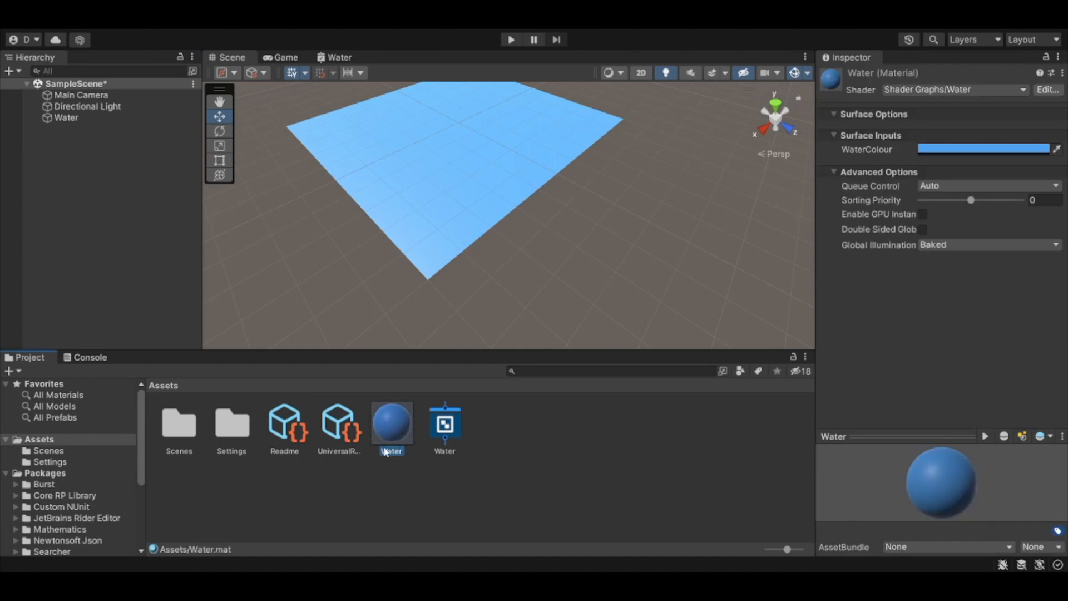
# Step: Return to the Water shader graph in a maximised window
pyautogui.doubleClick(337, 58)
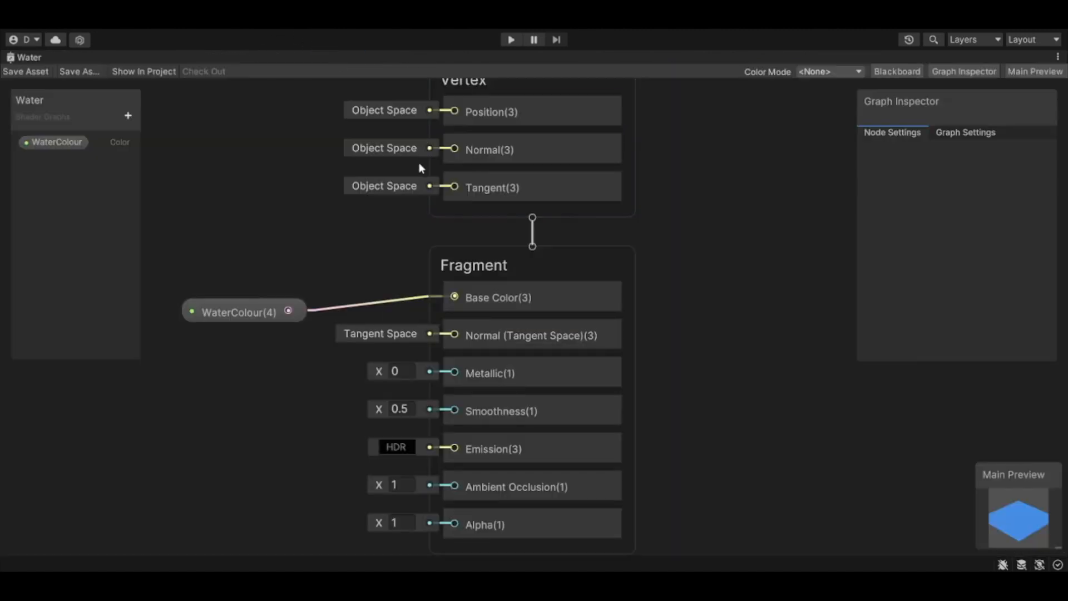
# Step: Add a Voronoi node to the graph and place it in the empty area beside the Vertex and Fragment blocks
pyautogui.scroll(-10, 306, 215)
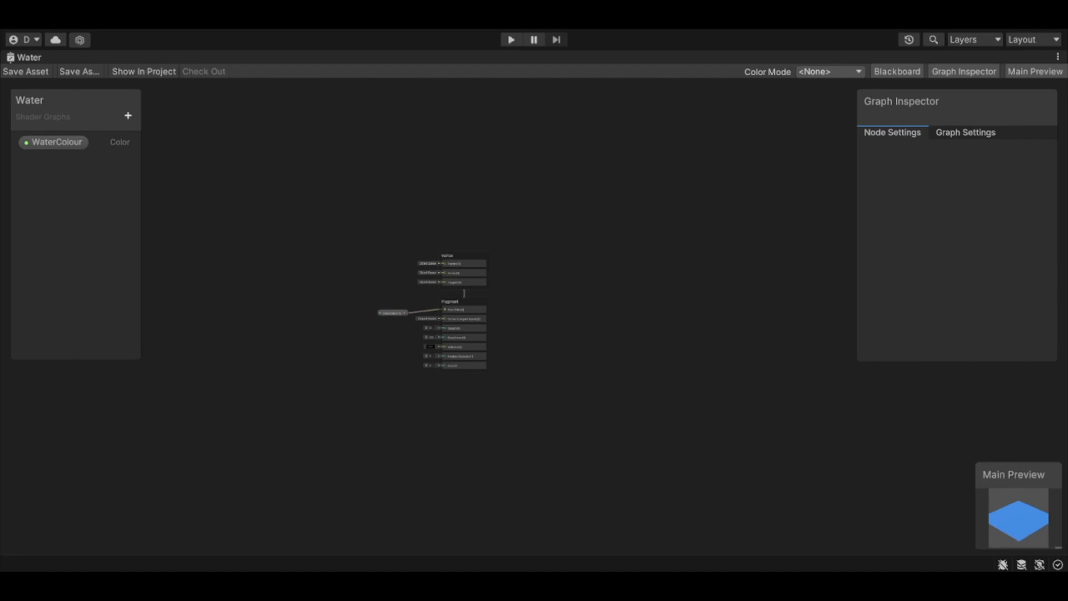
pyautogui.scroll(8, 318, 307)
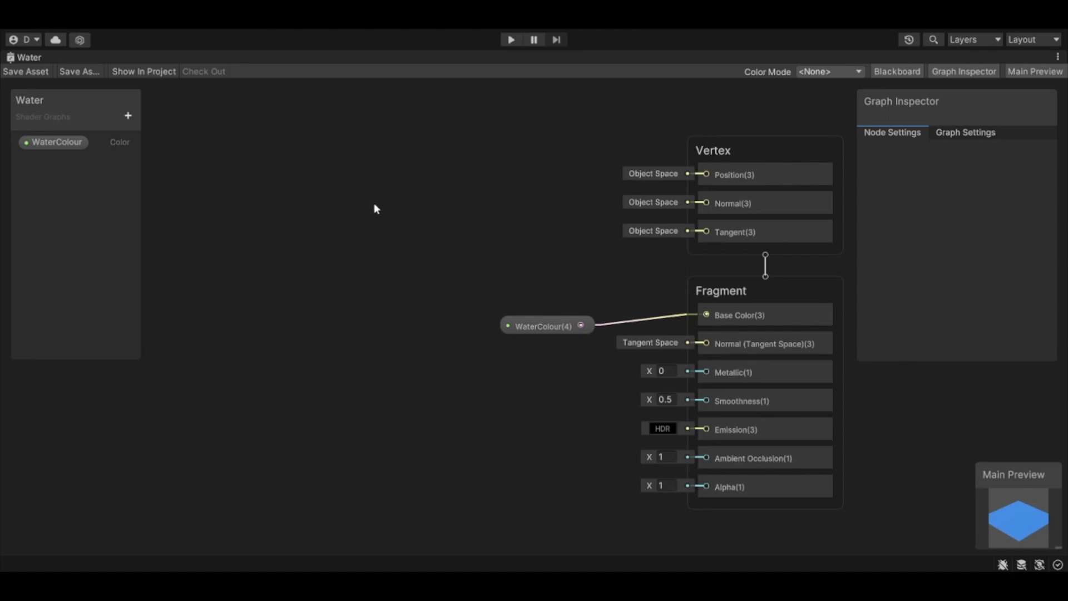
pyautogui.hotkey('ctrl', 'v')
pyautogui.moveTo(379, 277); pyautogui.dragTo(307, 152)
pyautogui.click(449, 278)
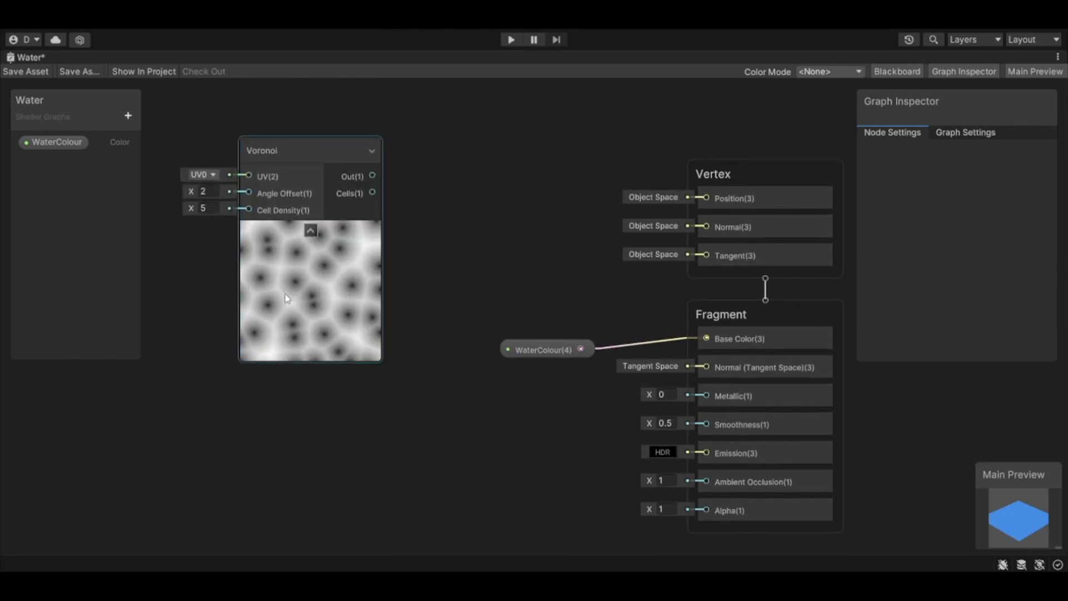
pyautogui.scroll(-3, 285, 295)
pyautogui.moveTo(231, 302); pyautogui.dragTo(319, 348, button='middle')
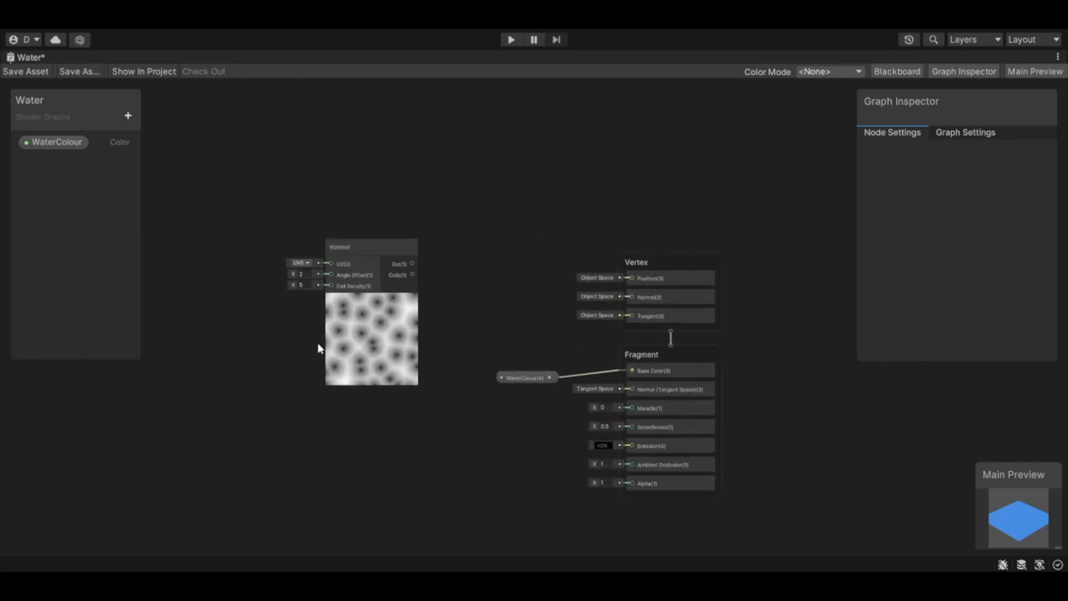
pyautogui.click(375, 339)
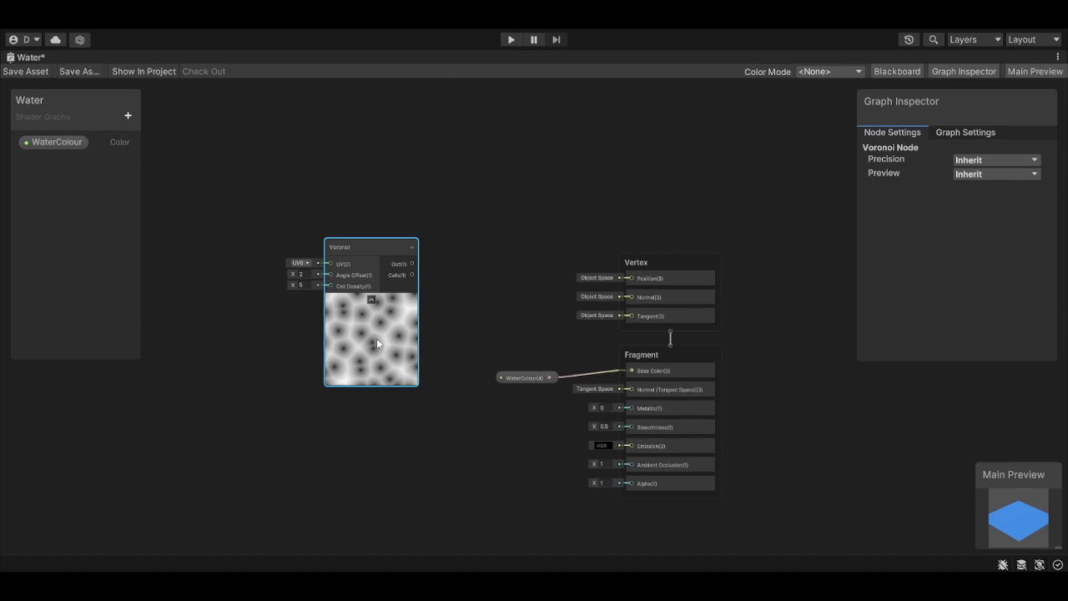
pyautogui.click(236, 351)
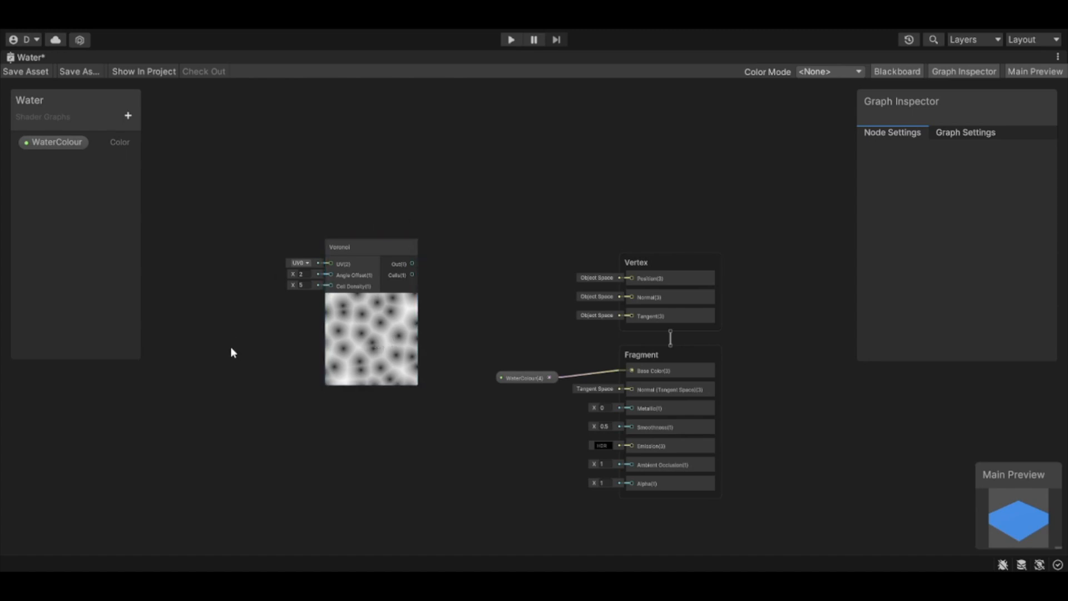
# Step: Add a Time node to the graph in front of the Voronoi node's inputs
pyautogui.moveTo(246, 344); pyautogui.dragTo(393, 371, button='middle')
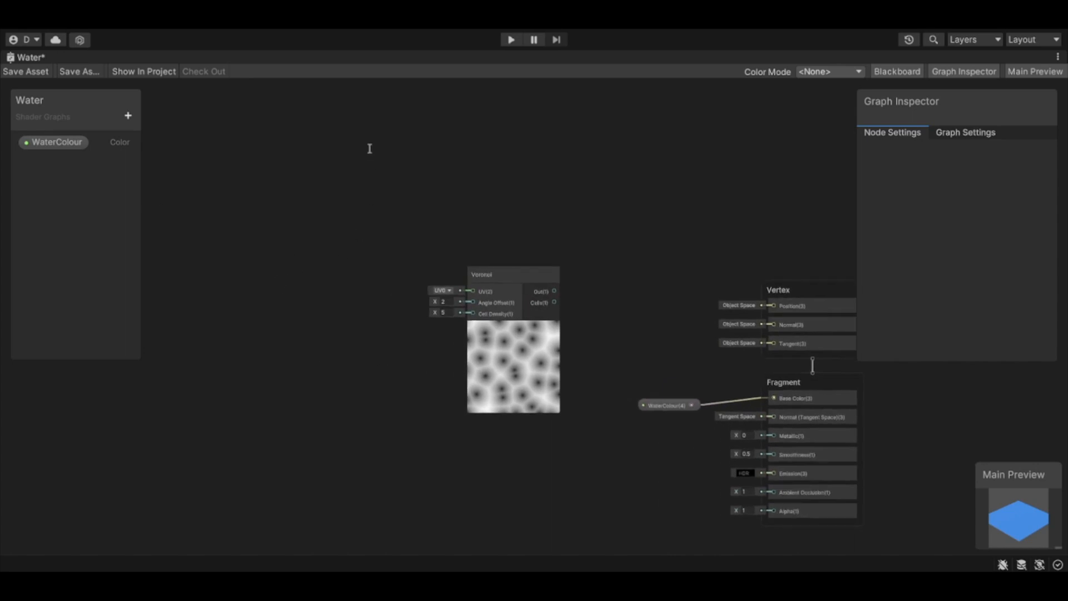
pyautogui.press('Return')
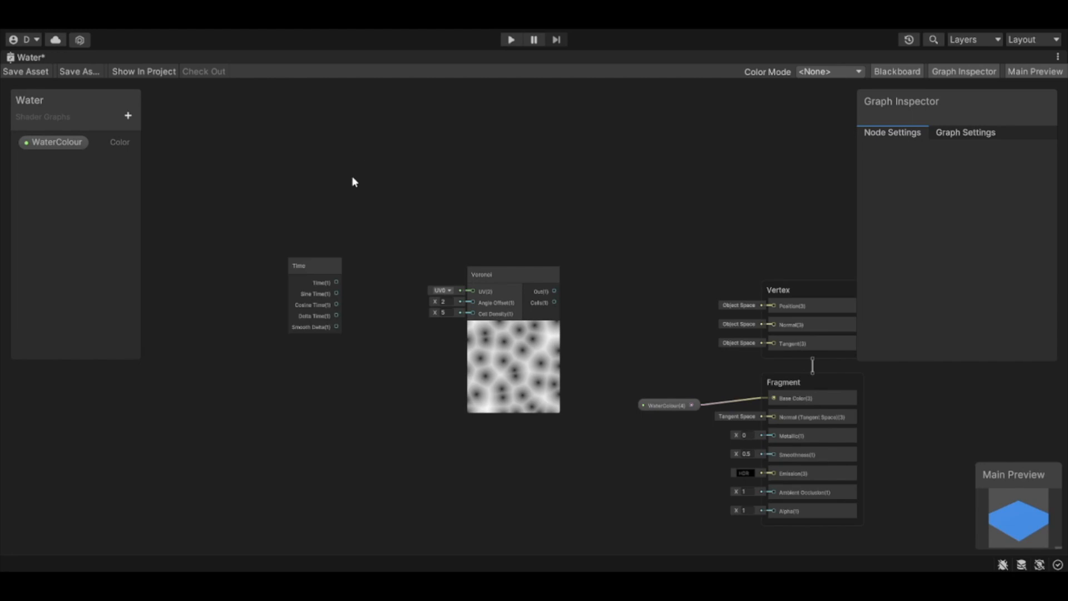
pyautogui.scroll(5, 344, 253)
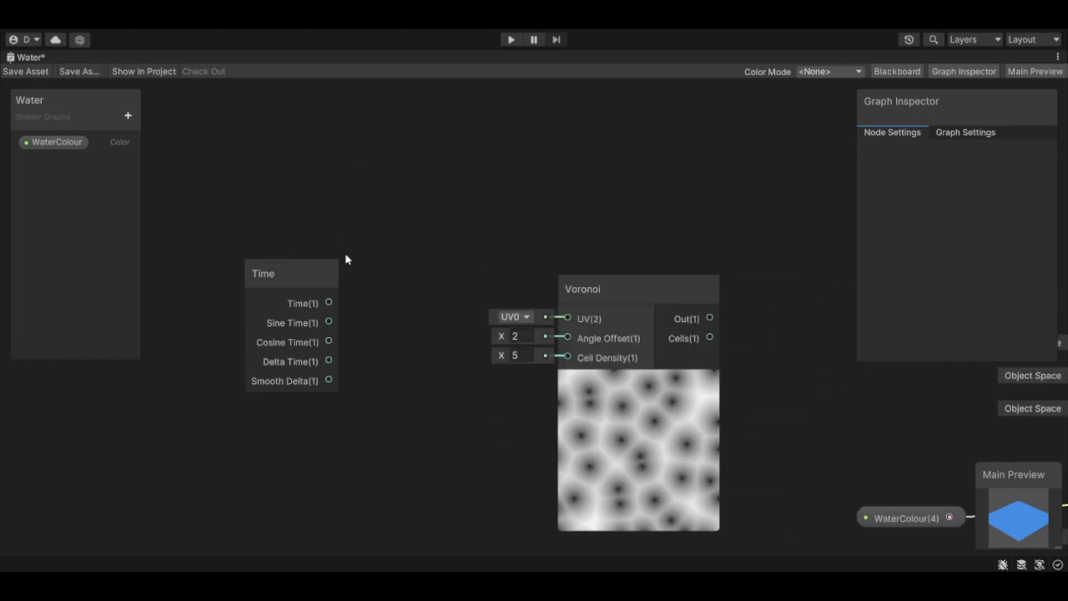
# Step: Add a Multiply node between Time and Voronoi and connect the Time output to its A input
pyautogui.moveTo(329, 303); pyautogui.dragTo(429, 306)
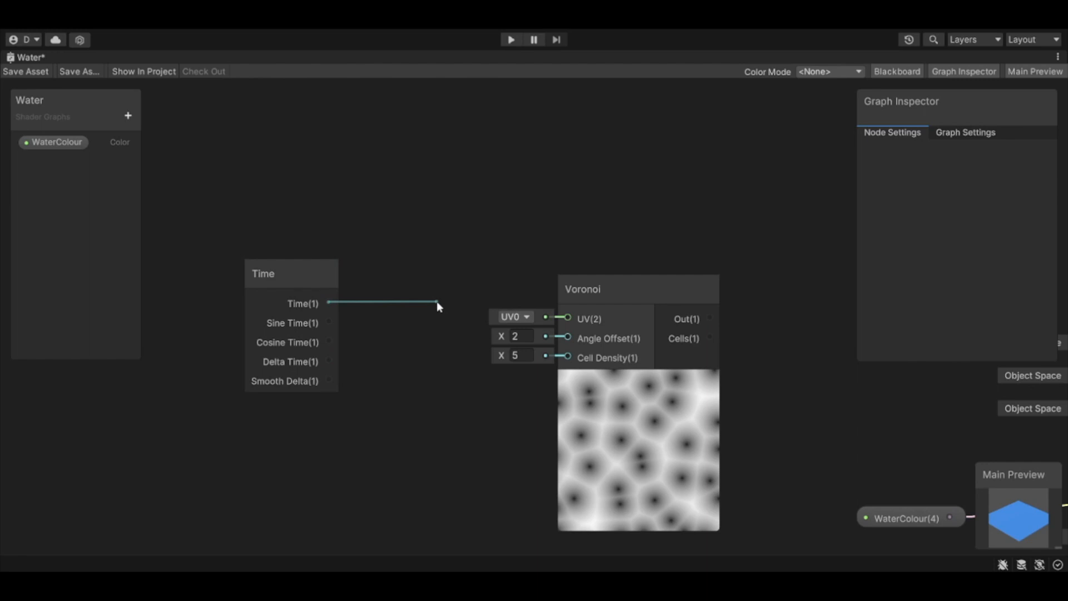
pyautogui.moveTo(436, 301); pyautogui.dragTo(353, 304)
pyautogui.moveTo(268, 267); pyautogui.dragTo(211, 211)
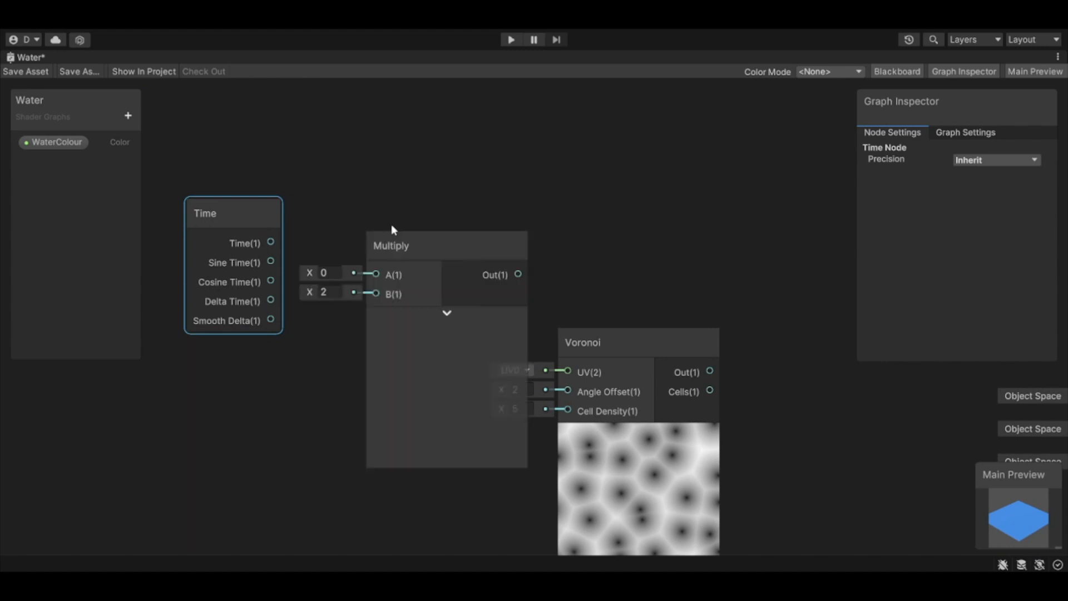
pyautogui.moveTo(270, 243); pyautogui.dragTo(375, 276)
pyautogui.moveTo(454, 241)
pyautogui.mouseDown()
pyautogui.moveTo(423, 232)
pyautogui.moveTo(439, 232)
pyautogui.mouseUp()
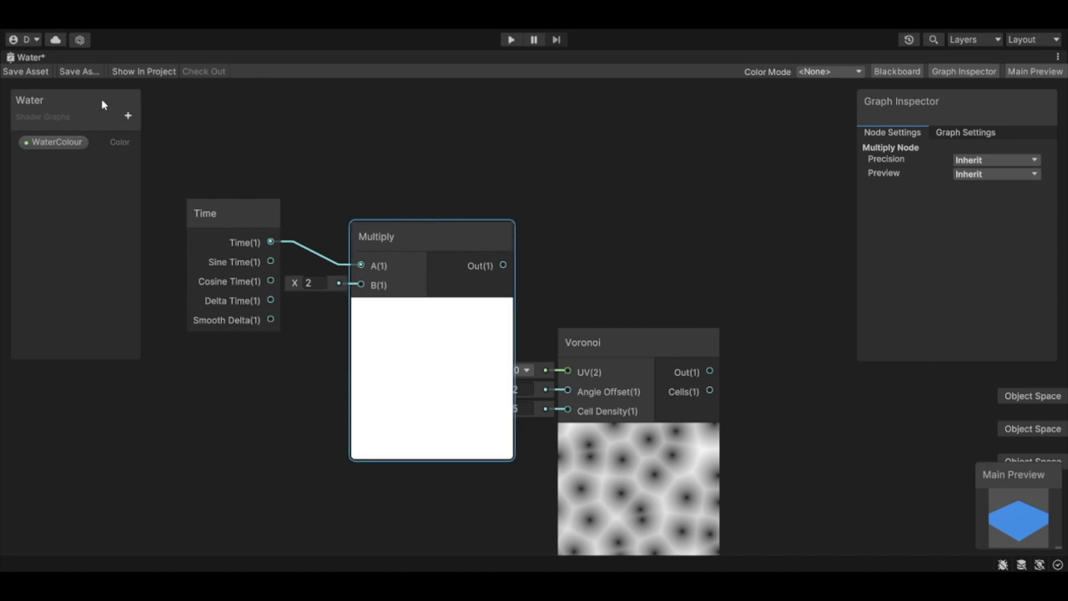
# Step: Add a Float property named SpeedOfRipples to the shader graph and set its default value to 2
pyautogui.click(126, 115)
pyautogui.click(165, 137)
pyautogui.write('SpeedOfRipples')
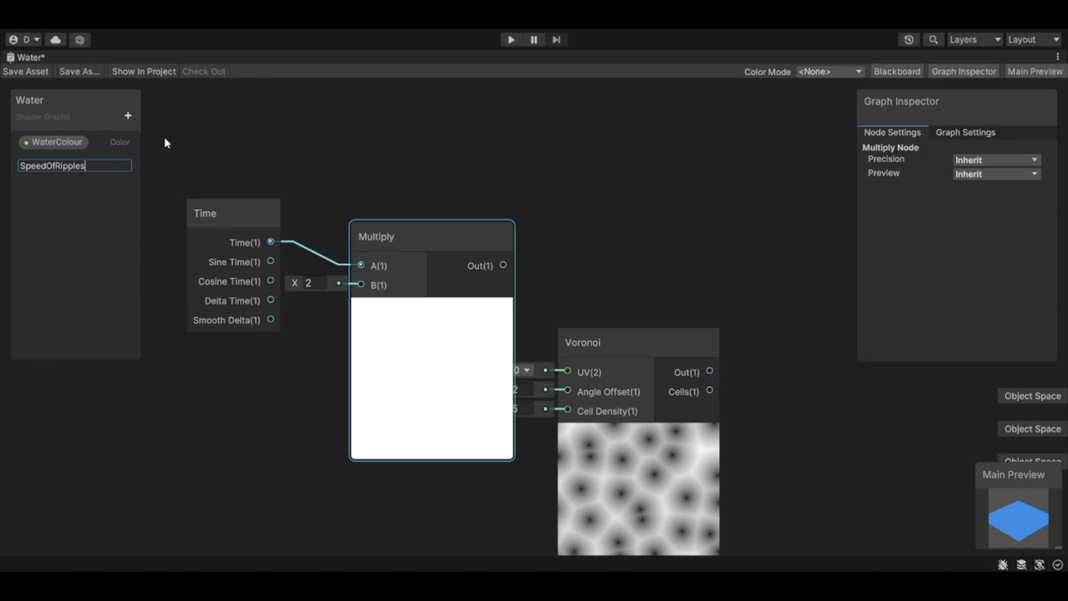
pyautogui.press('Return')
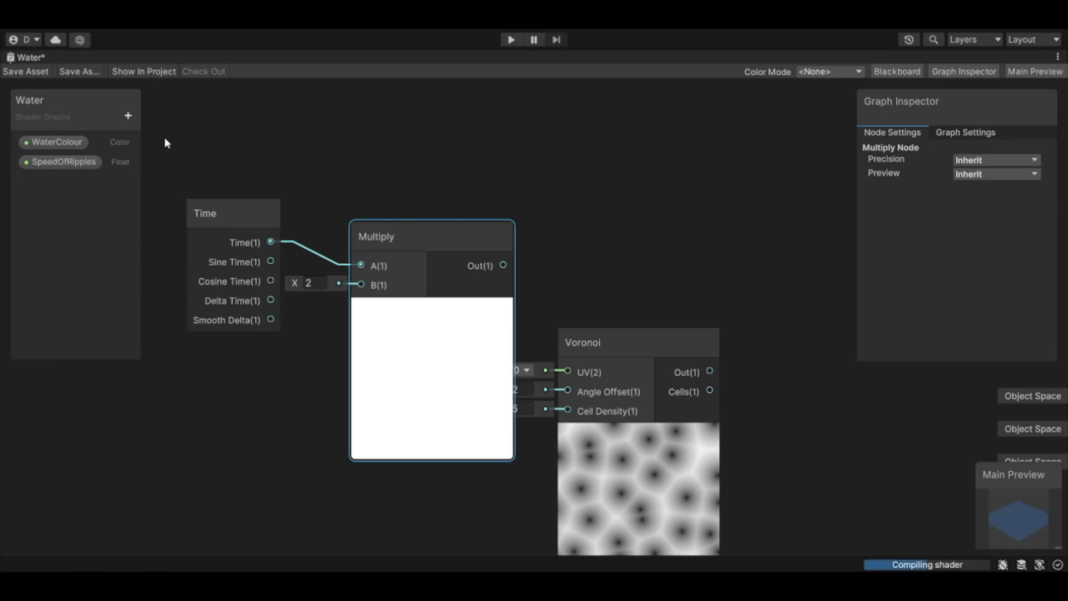
pyautogui.click(61, 161)
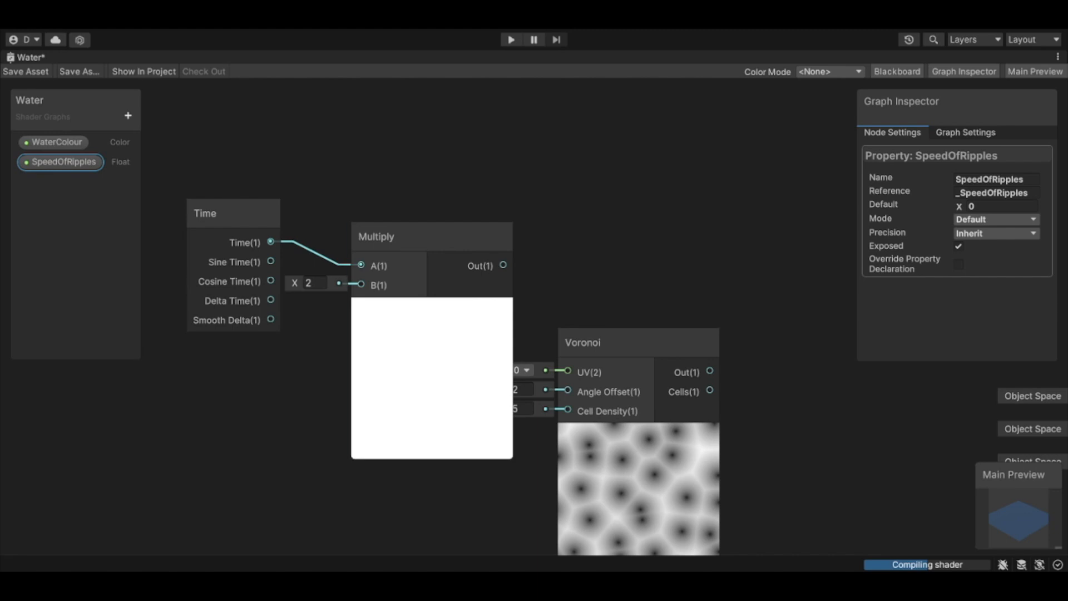
pyautogui.click(67, 140)
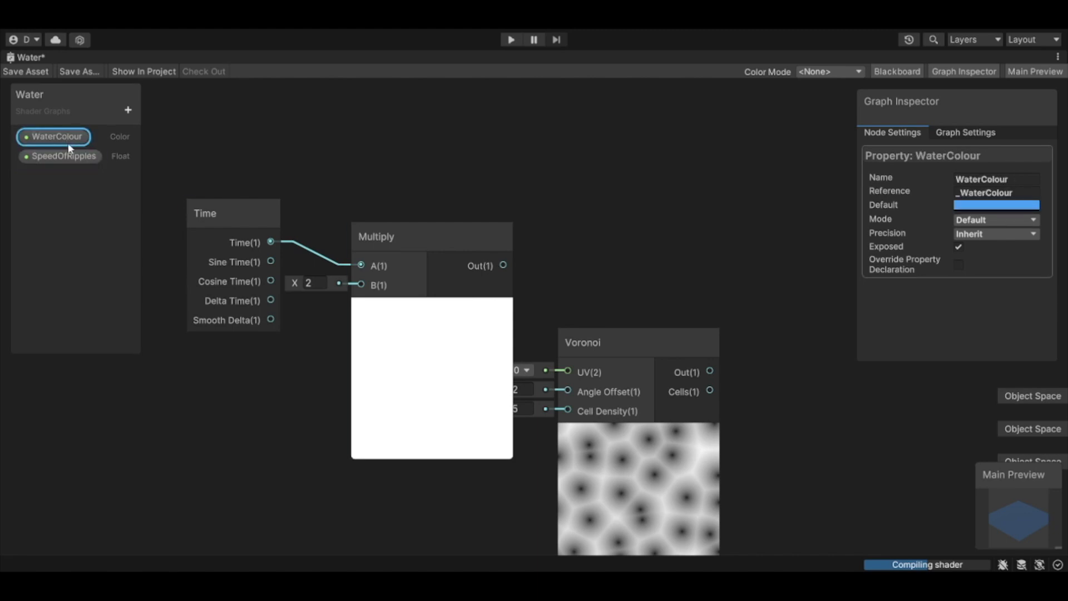
pyautogui.click(61, 159)
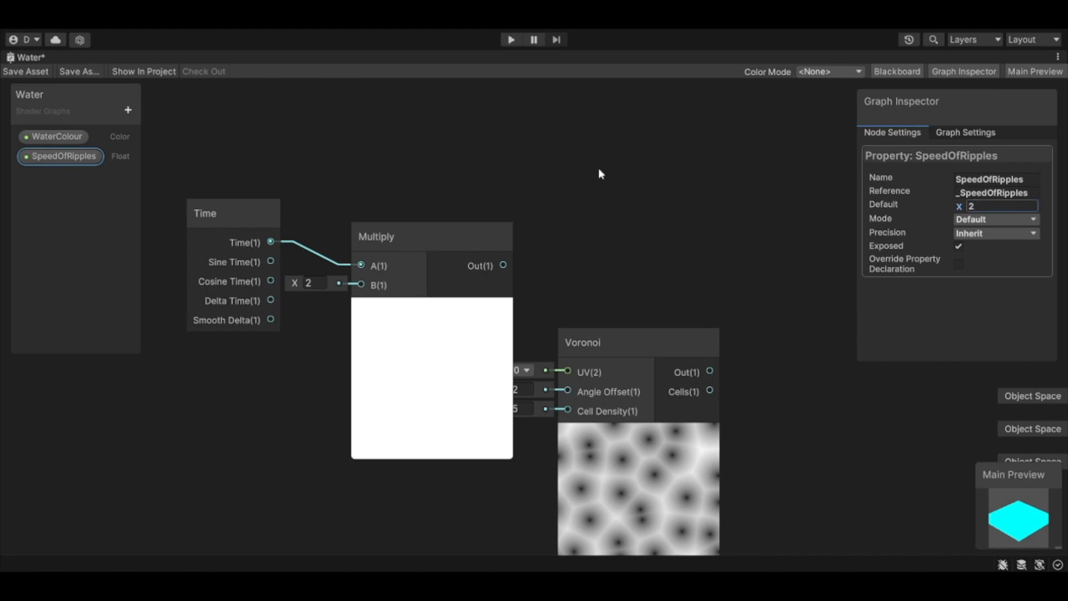
pyautogui.click(668, 167)
# Step: Place the SpeedOfRipples property in the graph, connect it to Multiply's B input, and move it and the Time node away from Multiply
pyautogui.click(64, 158)
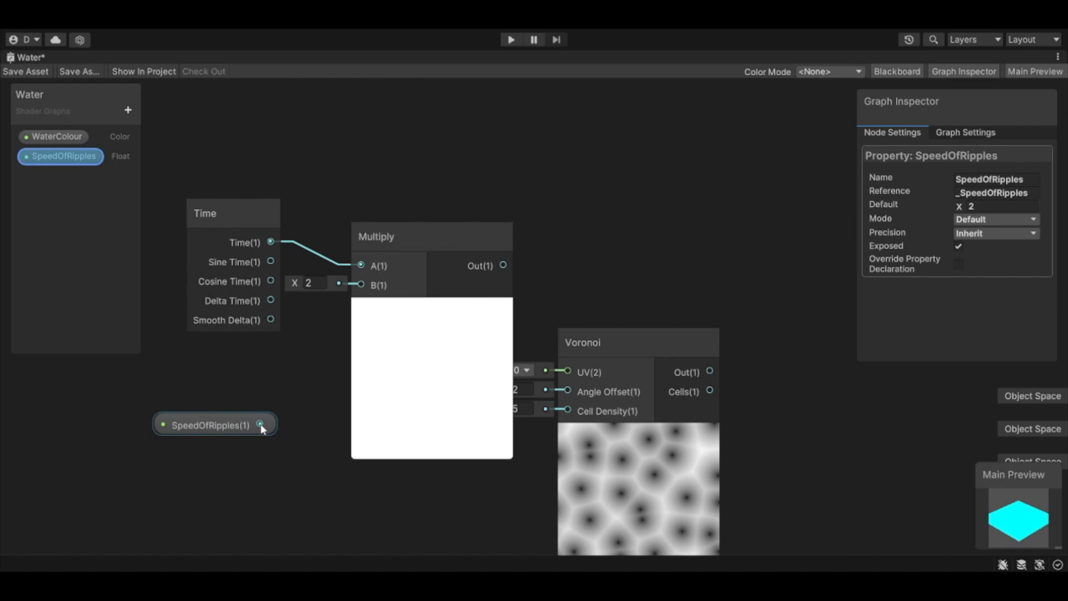
pyautogui.moveTo(260, 424); pyautogui.dragTo(262, 428)
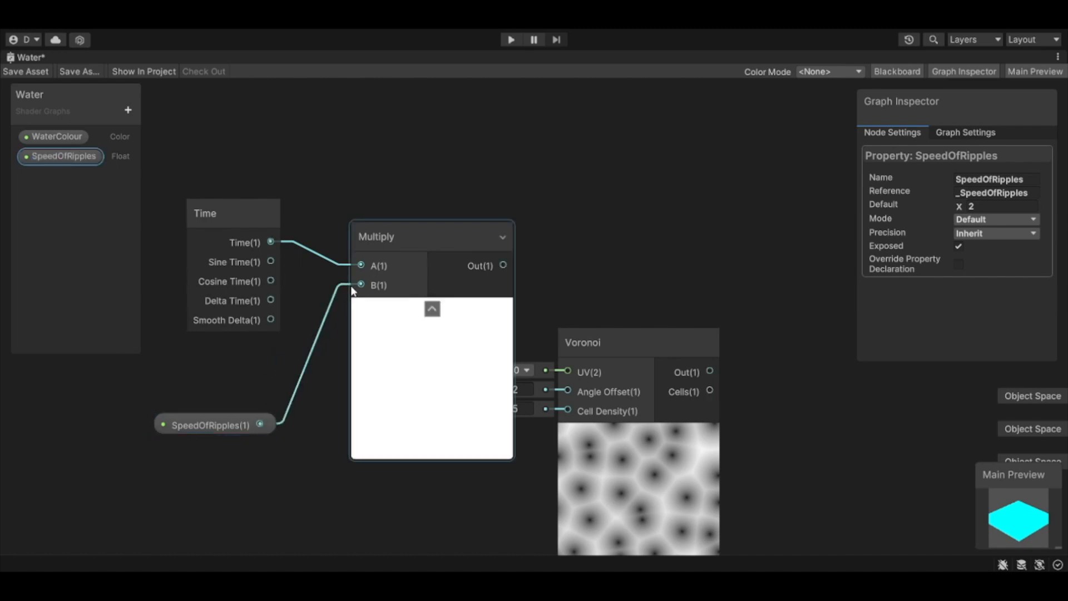
pyautogui.moveTo(238, 207); pyautogui.dragTo(172, 177)
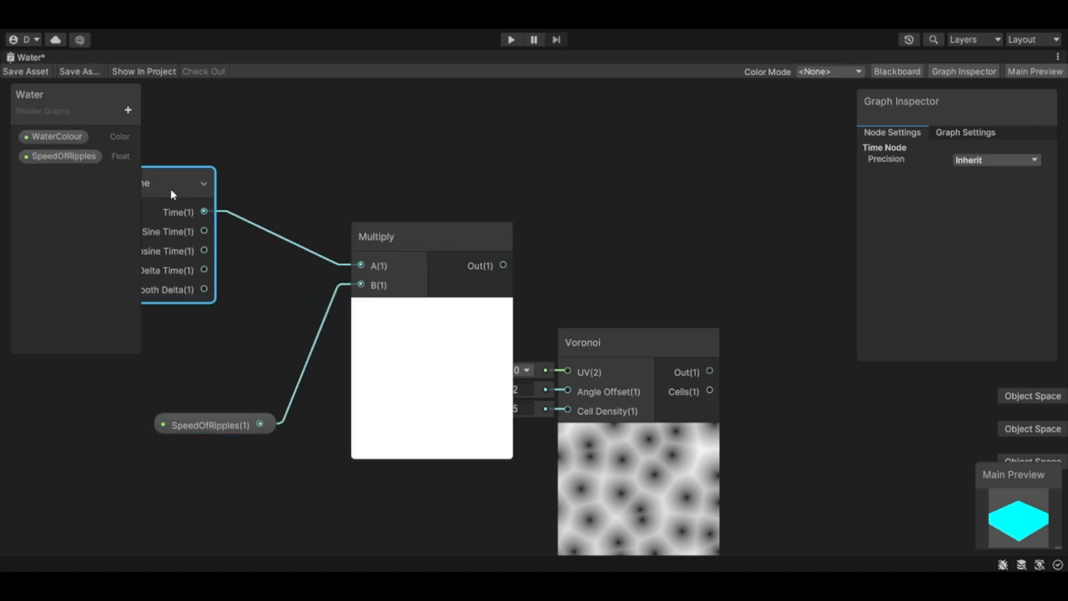
pyautogui.moveTo(228, 425); pyautogui.dragTo(143, 415)
# Step: Space out the Multiply and Voronoi nodes and connect Multiply's output to Voronoi's Angle Offset input
pyautogui.scroll(-5, 488, 389)
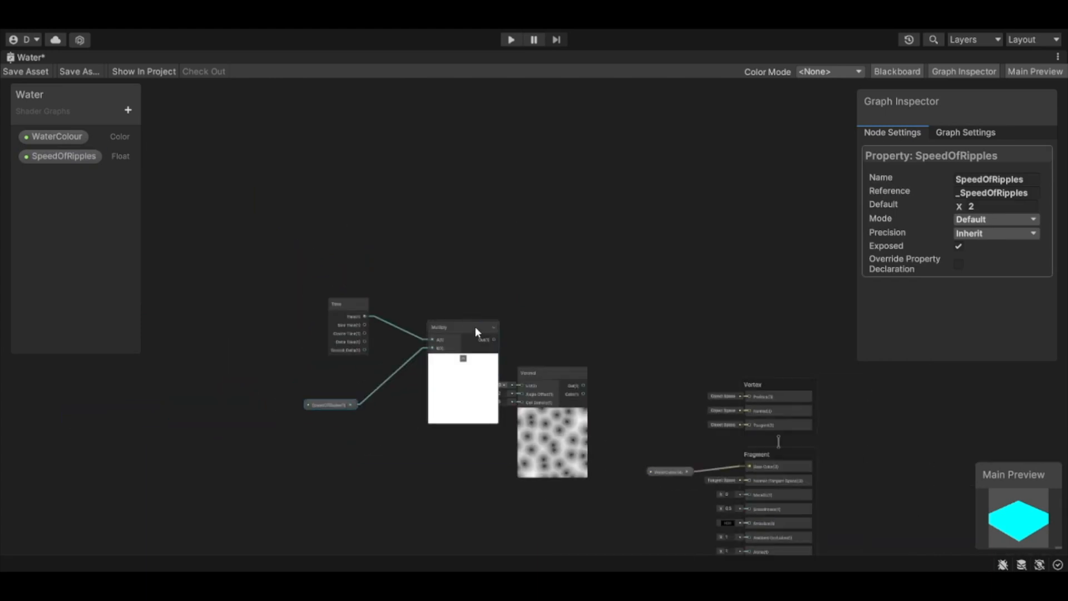
pyautogui.moveTo(475, 327); pyautogui.dragTo(452, 356)
pyautogui.moveTo(563, 370); pyautogui.dragTo(576, 334)
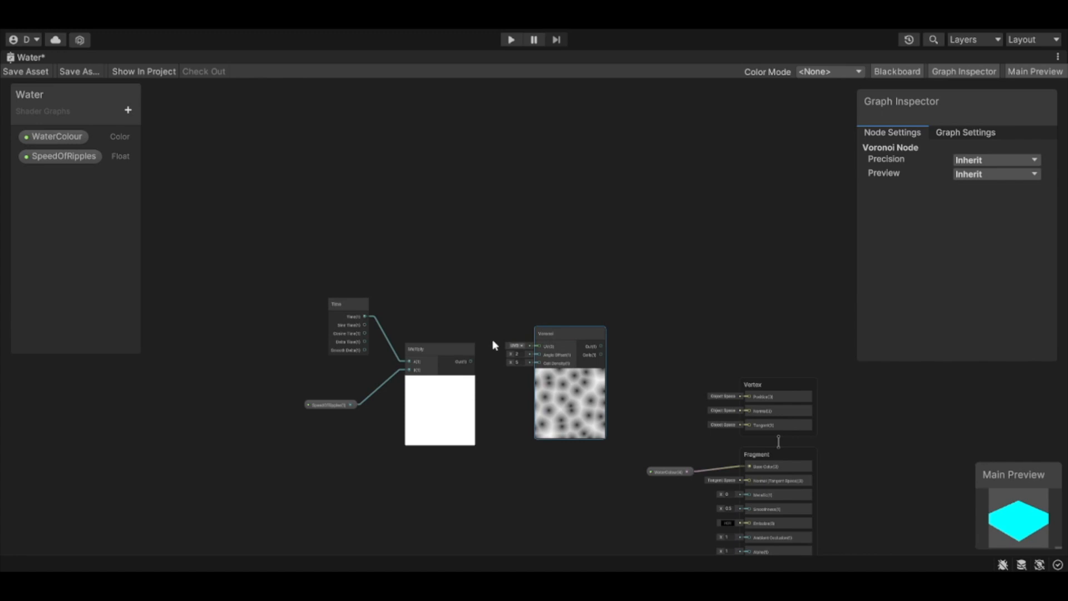
pyautogui.scroll(-2, 482, 361)
pyautogui.scroll(6, 477, 356)
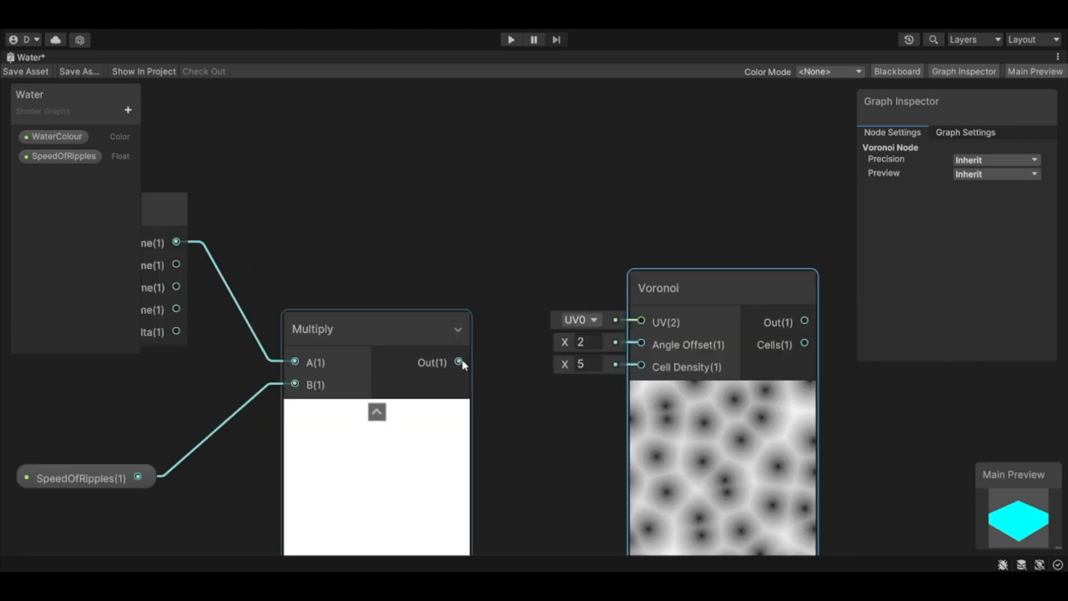
pyautogui.moveTo(459, 362); pyautogui.dragTo(639, 343)
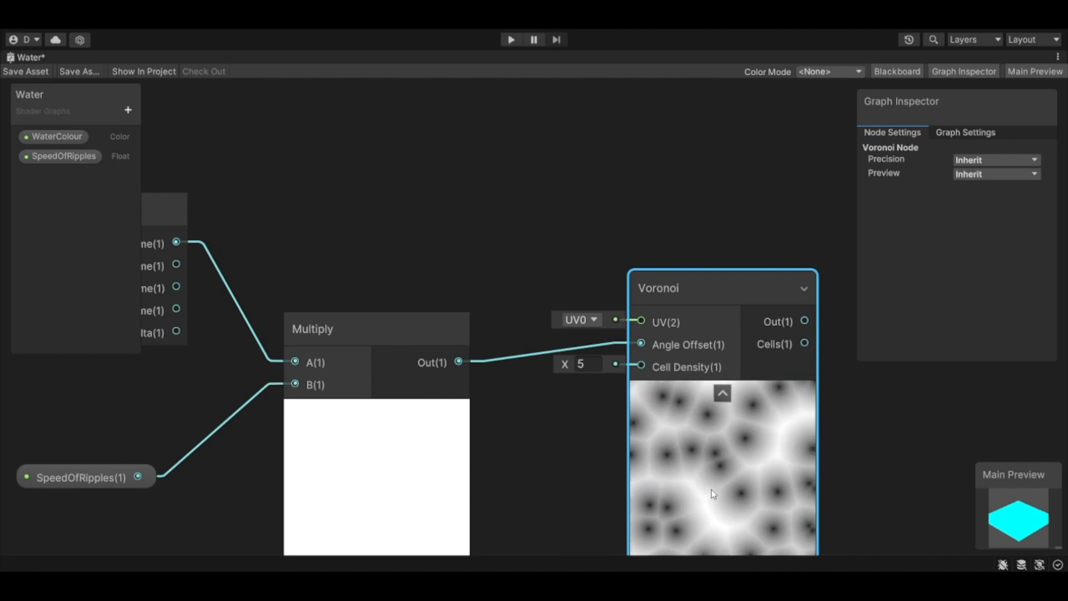
# Step: Add a second Float property to the shader graph and name it DensityOfRipples
pyautogui.click(581, 417)
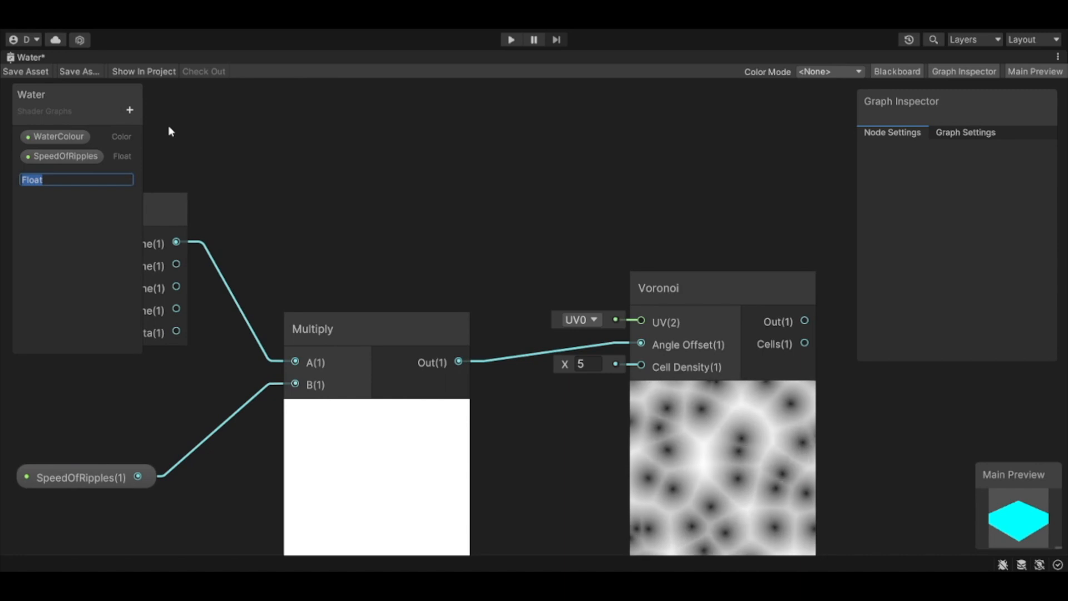
pyautogui.write('Densit')
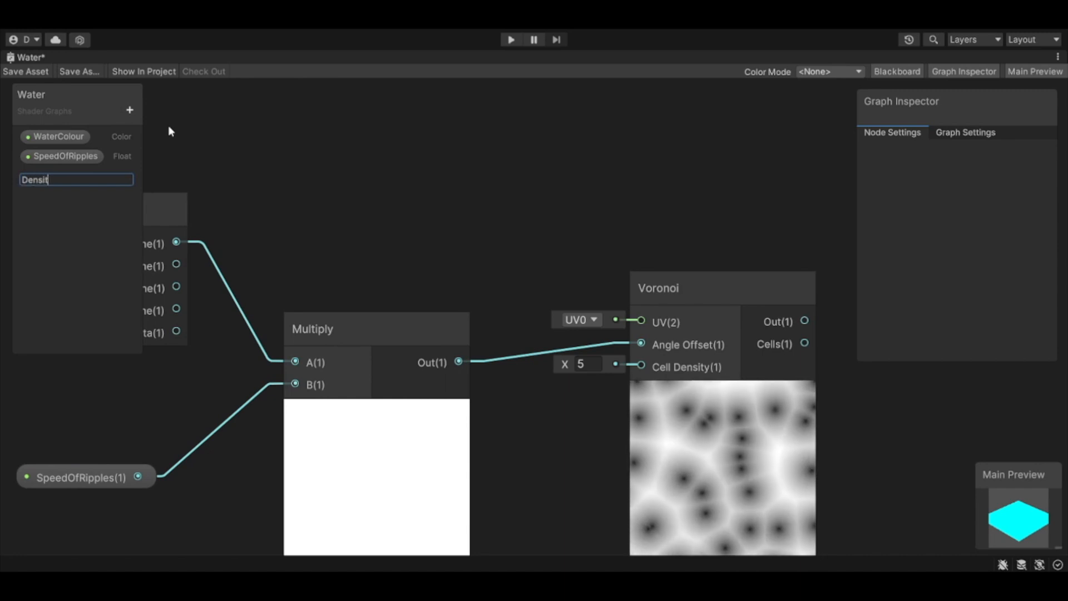
pyautogui.write('yOfR')
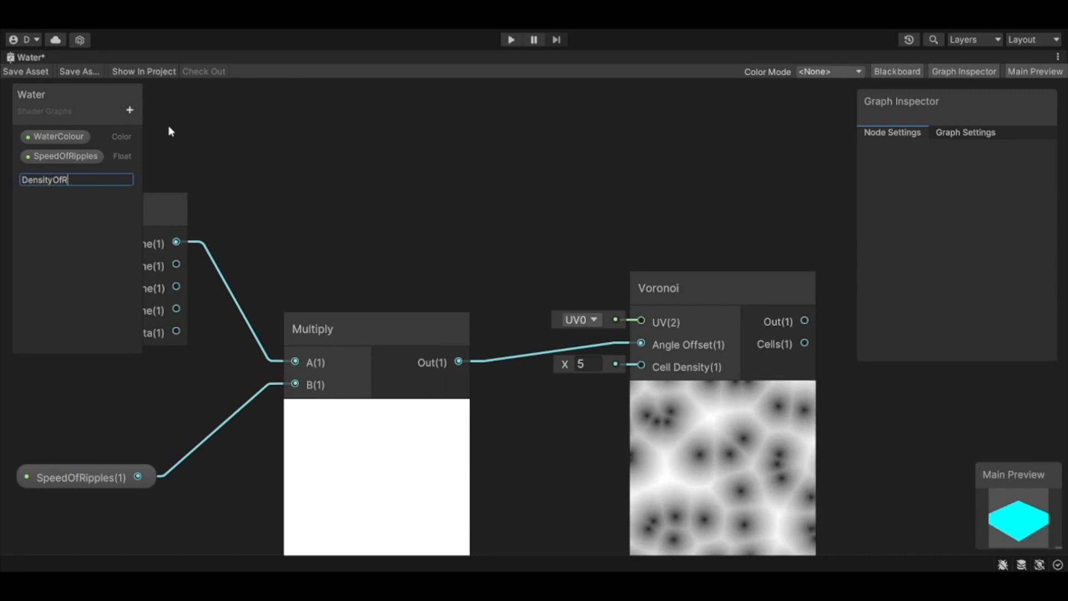
pyautogui.write('ipples')
pyautogui.press('Return')
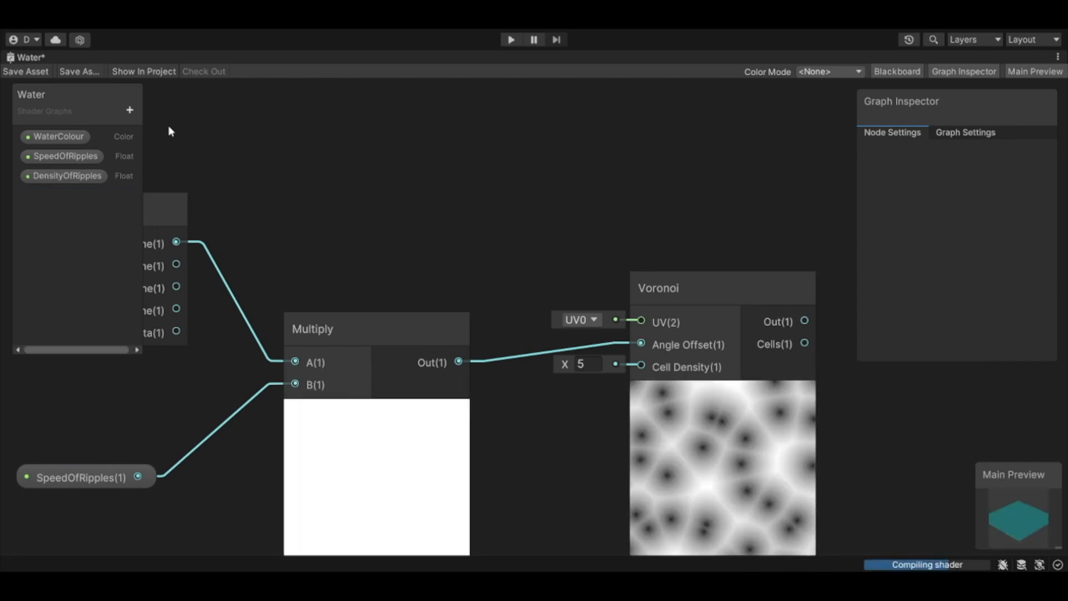
# Step: Set the DensityOfRipples default to 4, place the property in the graph and connect it to Voronoi's Cell Density input
pyautogui.click(80, 175)
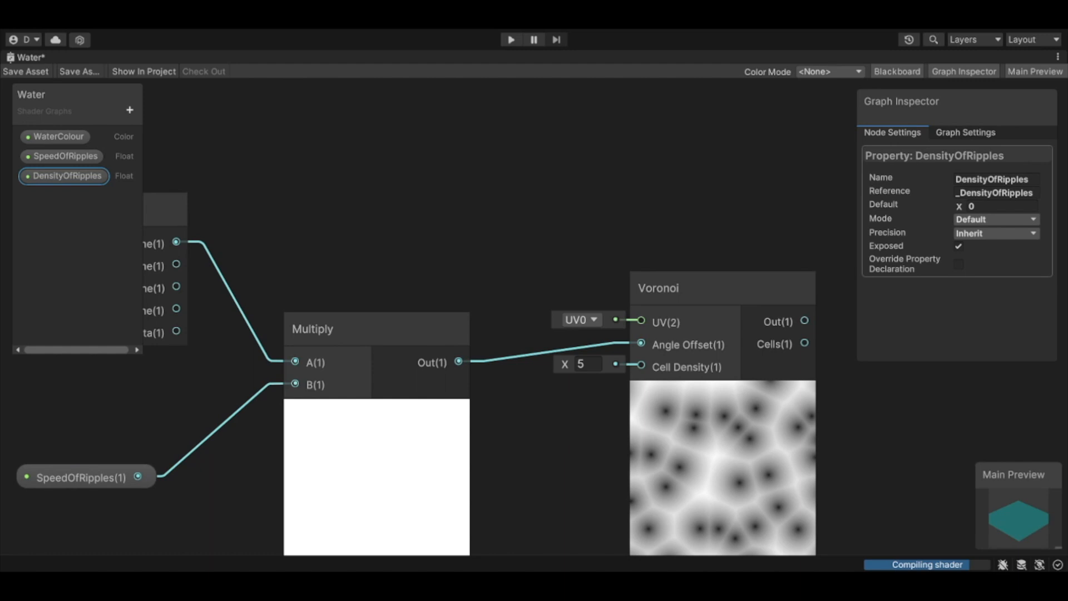
pyautogui.click(982, 206)
pyautogui.write('4')
pyautogui.moveTo(67, 175); pyautogui.dragTo(509, 433)
pyautogui.moveTo(603, 433); pyautogui.dragTo(638, 366)
# Step: Rearrange the Time, SpeedOfRipples, Multiply, DensityOfRipples and Voronoi nodes into a tidy, evenly spaced row without overlaps
pyautogui.scroll(-5, 589, 397)
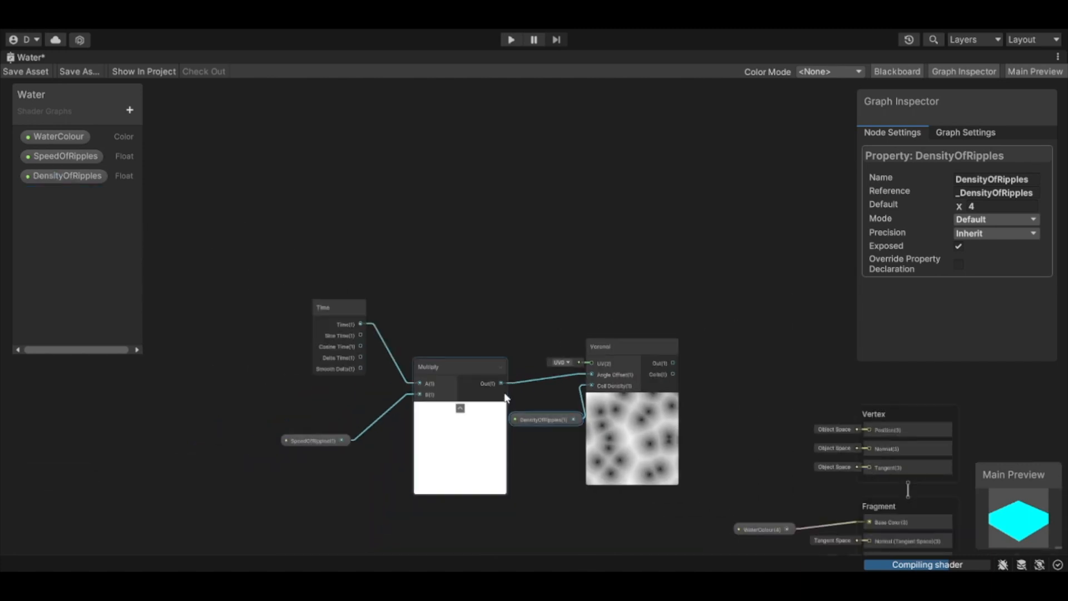
pyautogui.moveTo(258, 271); pyautogui.dragTo(507, 530)
pyautogui.moveTo(462, 373); pyautogui.dragTo(371, 339)
pyautogui.moveTo(641, 345); pyautogui.dragTo(634, 341)
pyautogui.moveTo(496, 317); pyautogui.dragTo(682, 494)
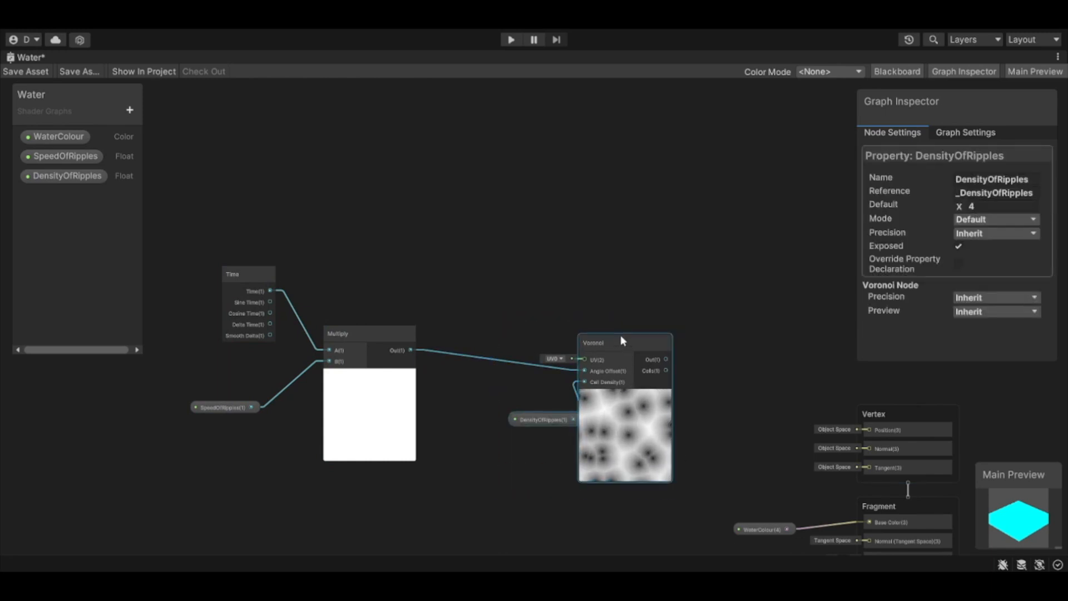
pyautogui.moveTo(620, 334); pyautogui.dragTo(536, 312)
pyautogui.moveTo(482, 401); pyautogui.dragTo(460, 398)
pyautogui.click(478, 302)
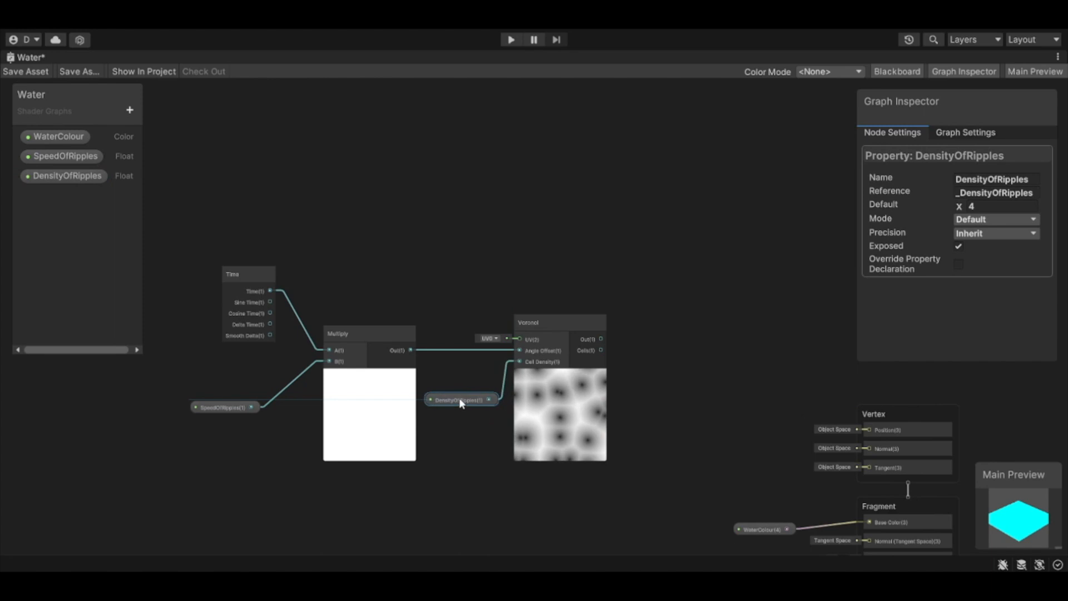
# Step: Add a Radial Shear node to the graph and place it in the empty space above the Multiply and Voronoi nodes
pyautogui.click(485, 234)
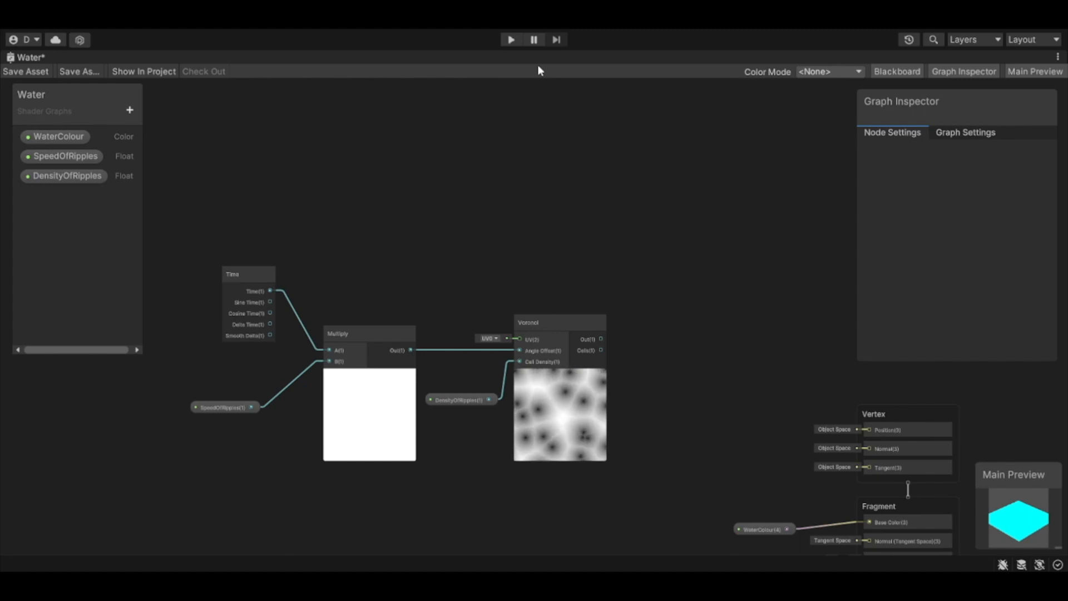
pyautogui.press('Return')
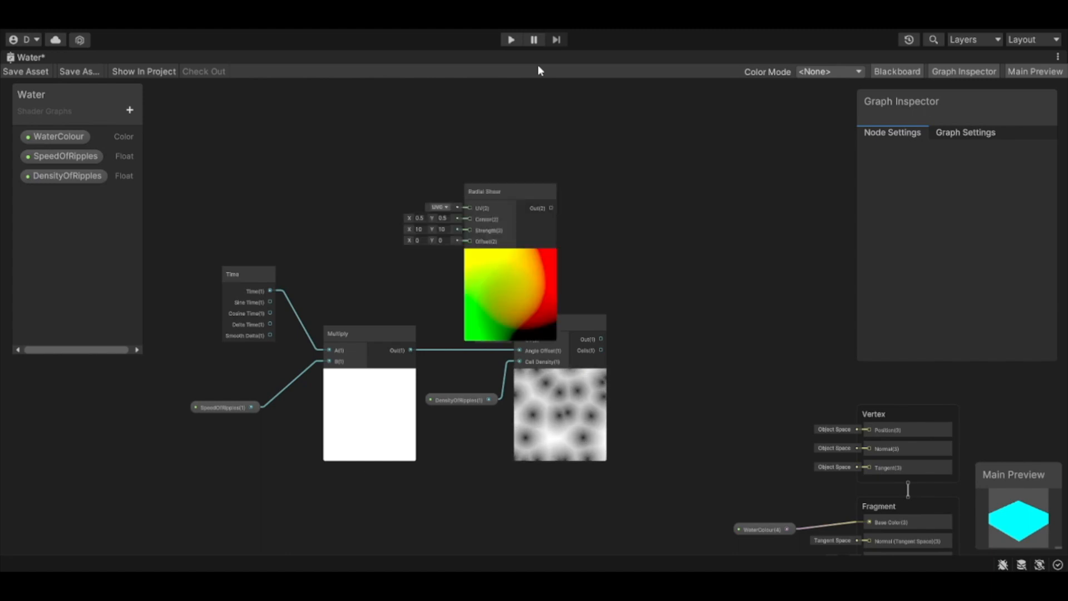
pyautogui.moveTo(511, 196); pyautogui.dragTo(449, 136)
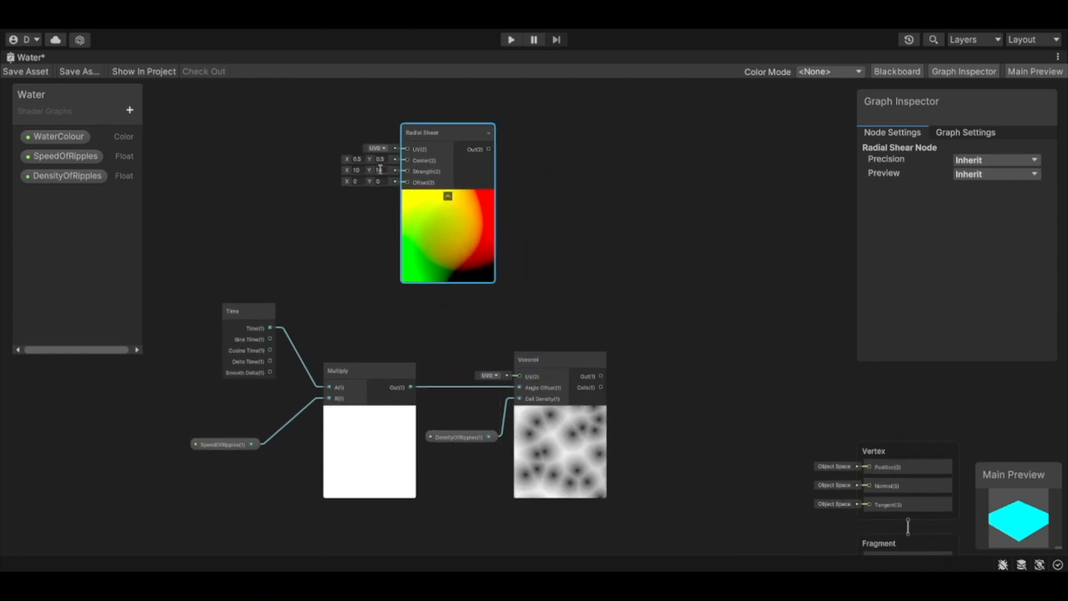
# Step: Set the Radial Shear strength to X 5 and Y 4, and connect its output to Voronoi's UV input
pyautogui.click(362, 169)
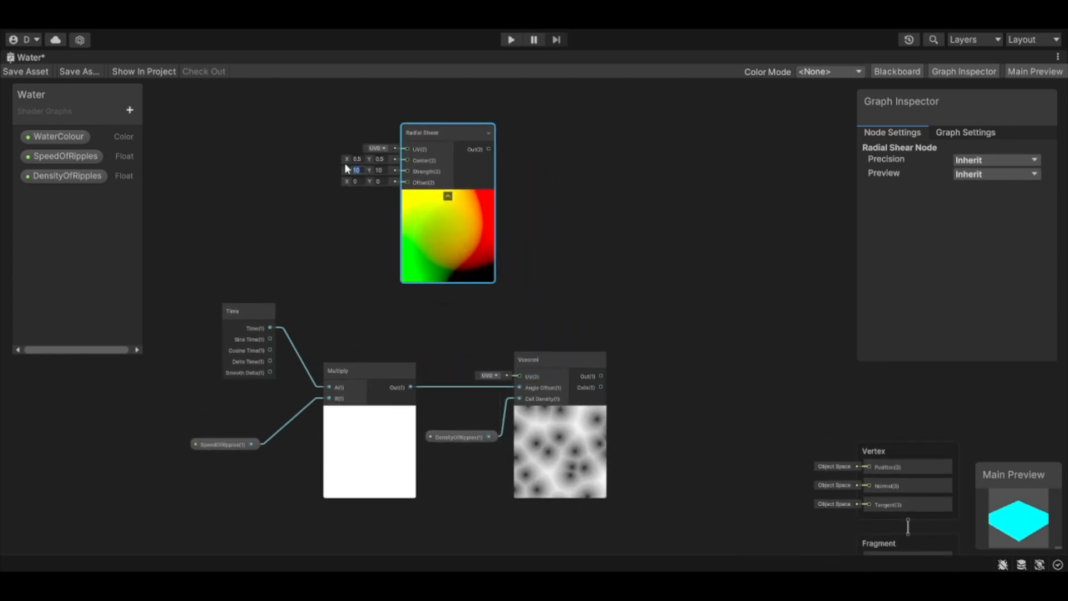
pyautogui.write('5')
pyautogui.write('14')
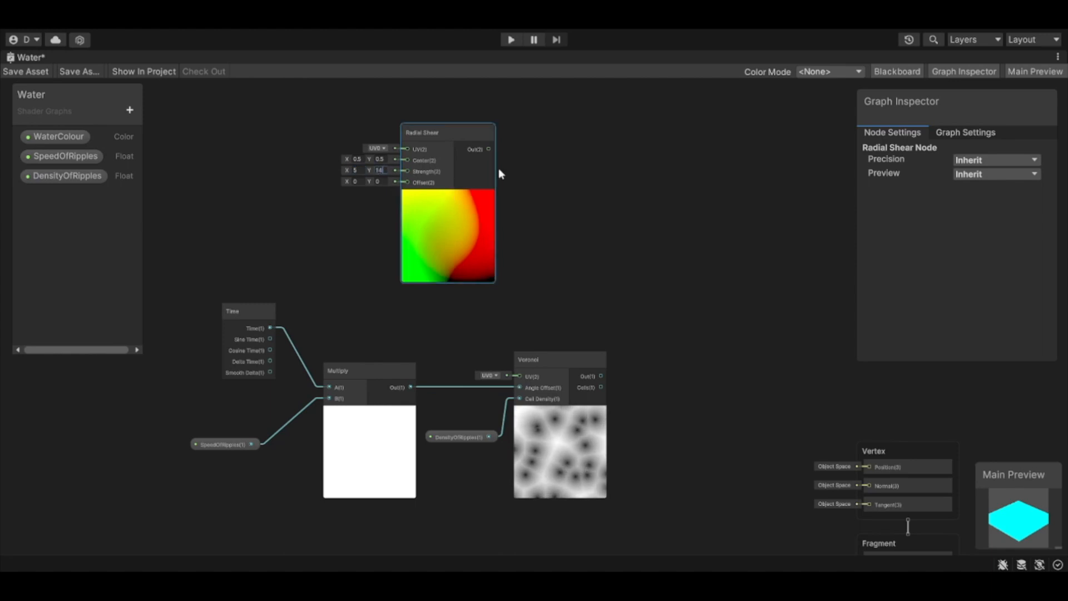
pyautogui.press('BackSpace')
pyautogui.press('BackSpace')
pyautogui.write('4')
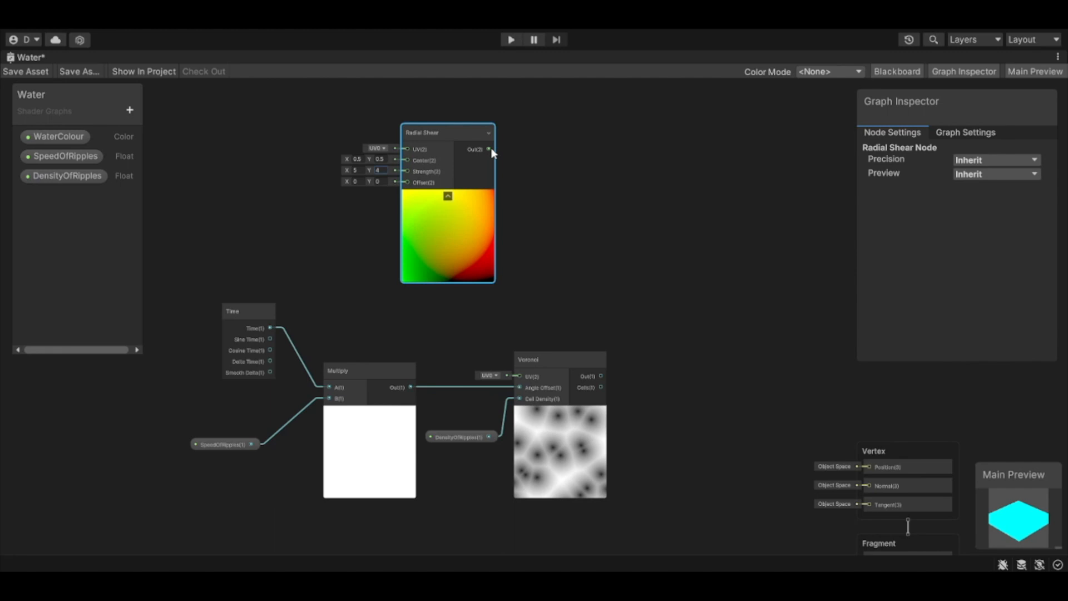
pyautogui.moveTo(491, 148); pyautogui.dragTo(520, 375)
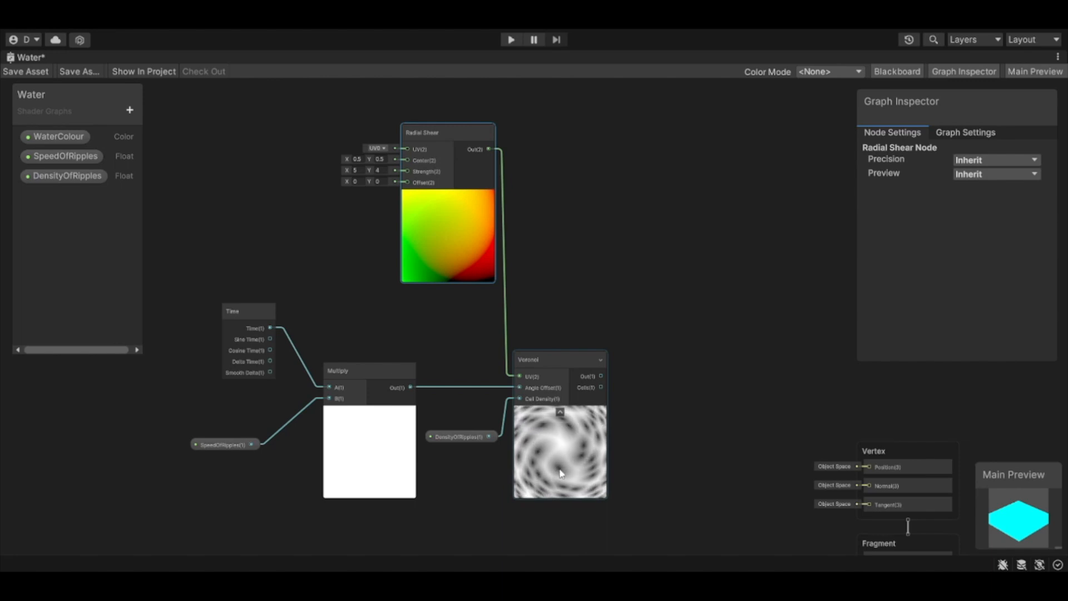
pyautogui.click(632, 482)
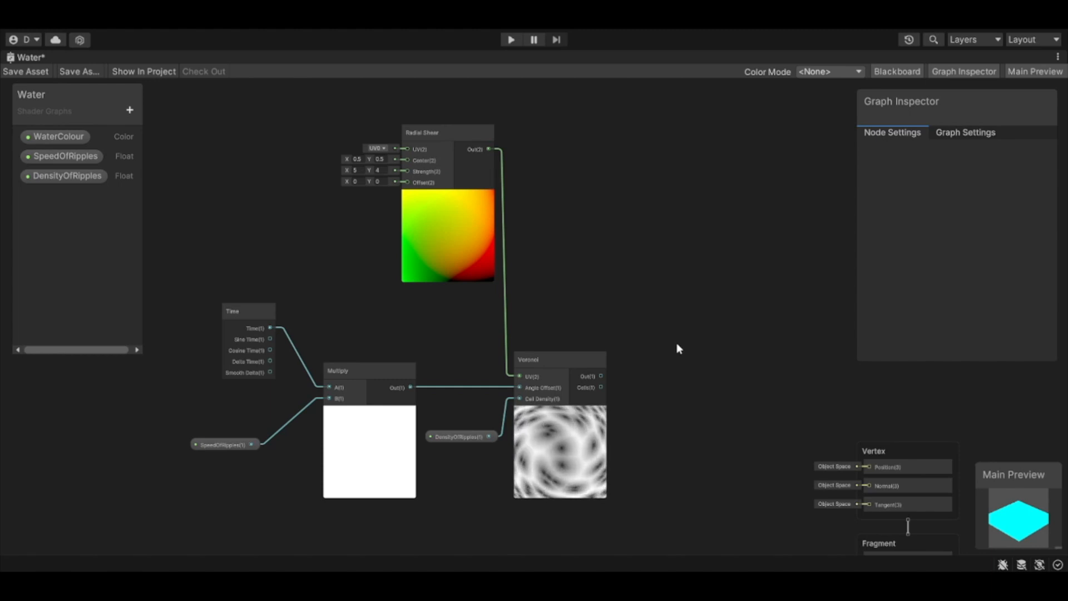
# Step: Add a Power node beyond Voronoi, connect Voronoi's Out to its A input and move it clear of the Voronoi node
pyautogui.press('Return')
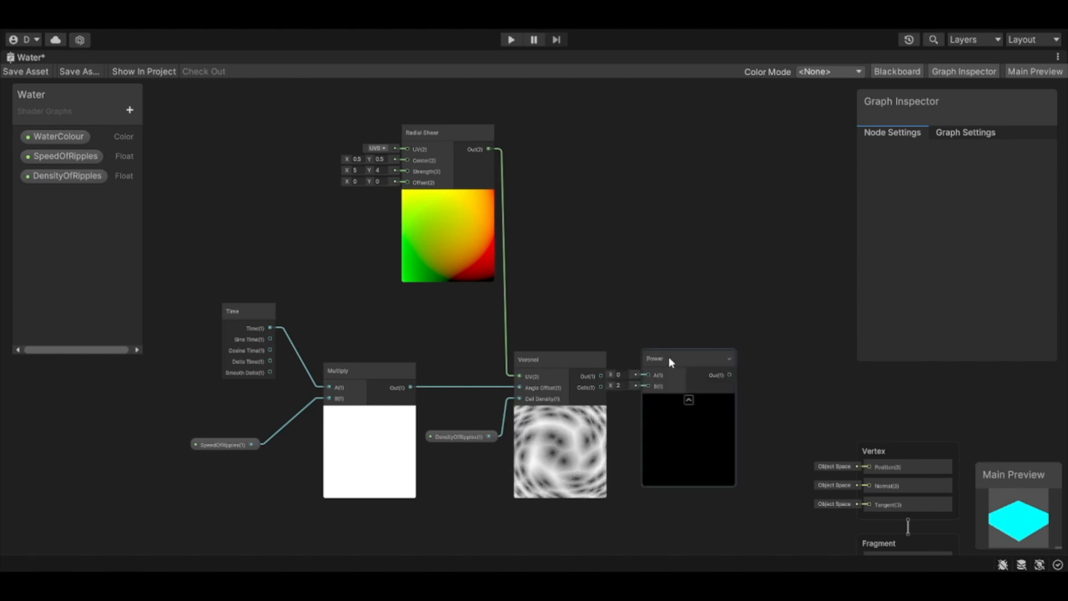
pyautogui.moveTo(668, 358); pyautogui.dragTo(695, 348)
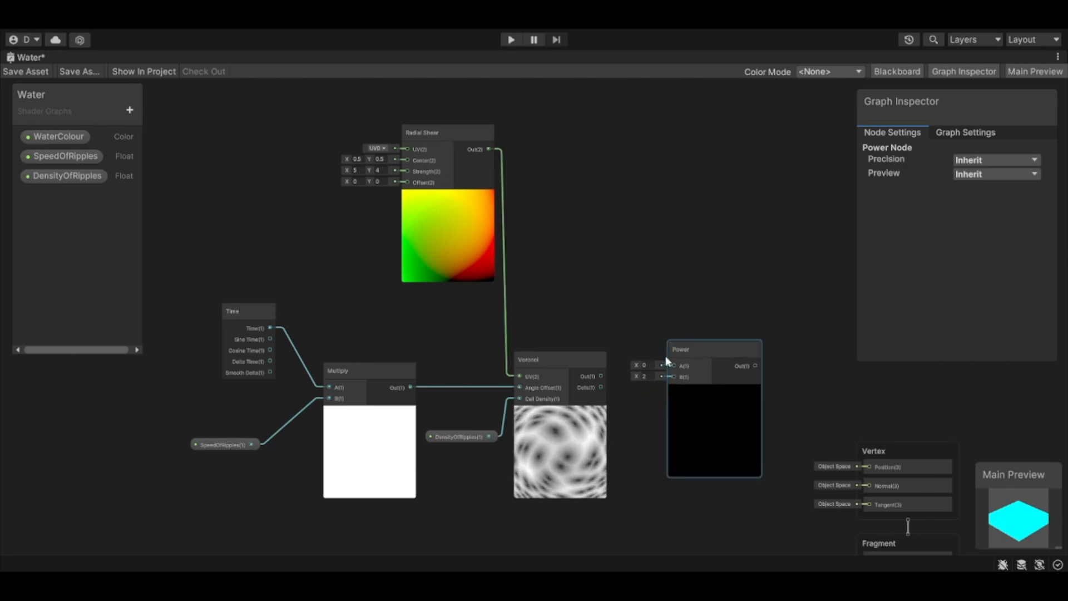
pyautogui.moveTo(600, 376); pyautogui.dragTo(674, 364)
pyautogui.scroll(3, 675, 364)
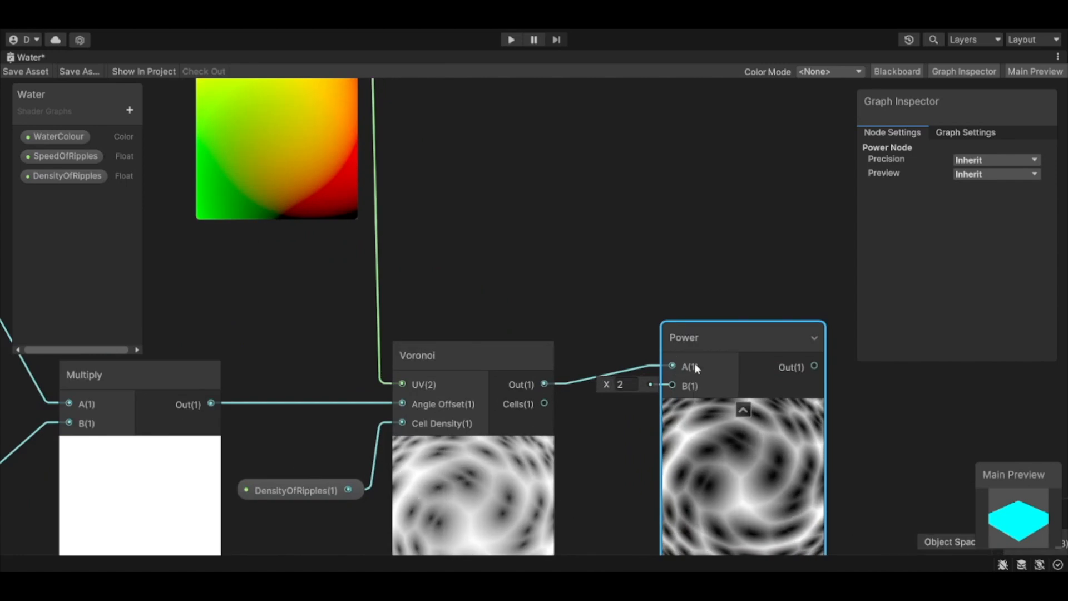
pyautogui.moveTo(739, 334); pyautogui.dragTo(743, 263)
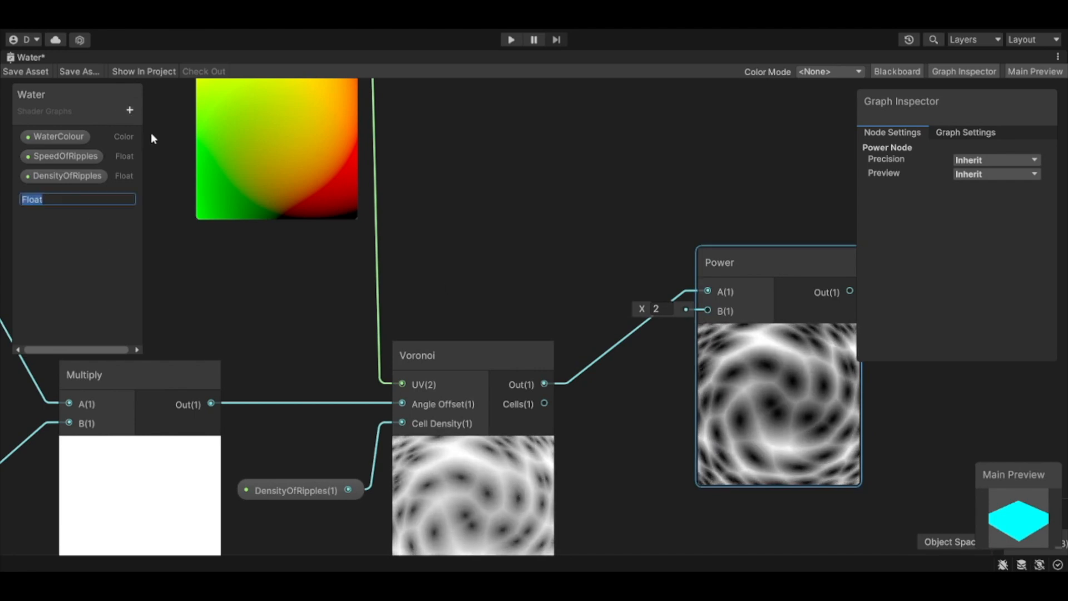
# Step: Name the new Float property RippleThickness
pyautogui.write('Ripple')
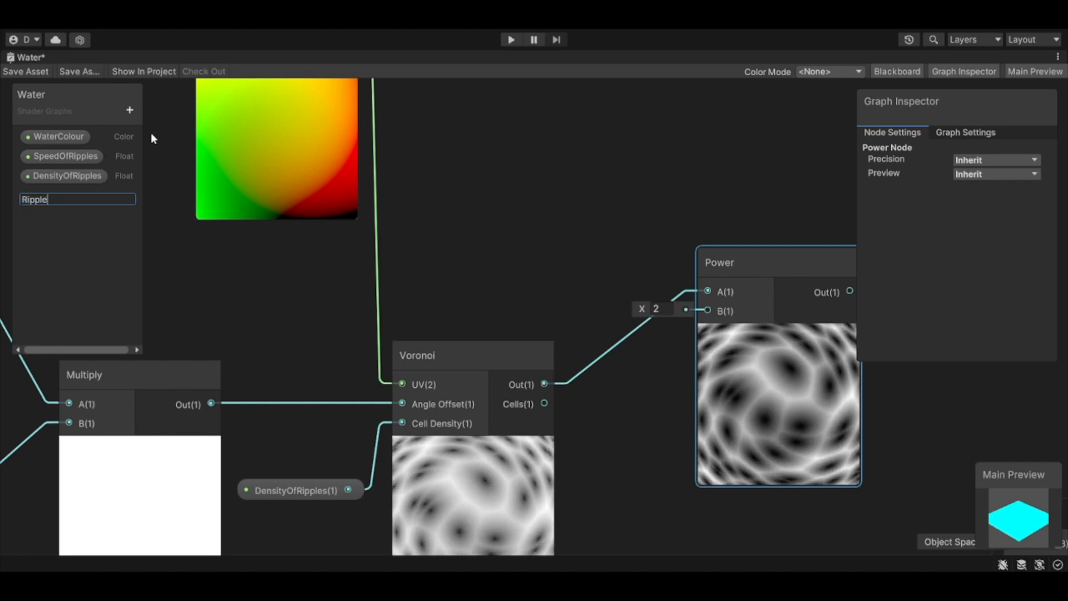
pyautogui.write('Thickness')
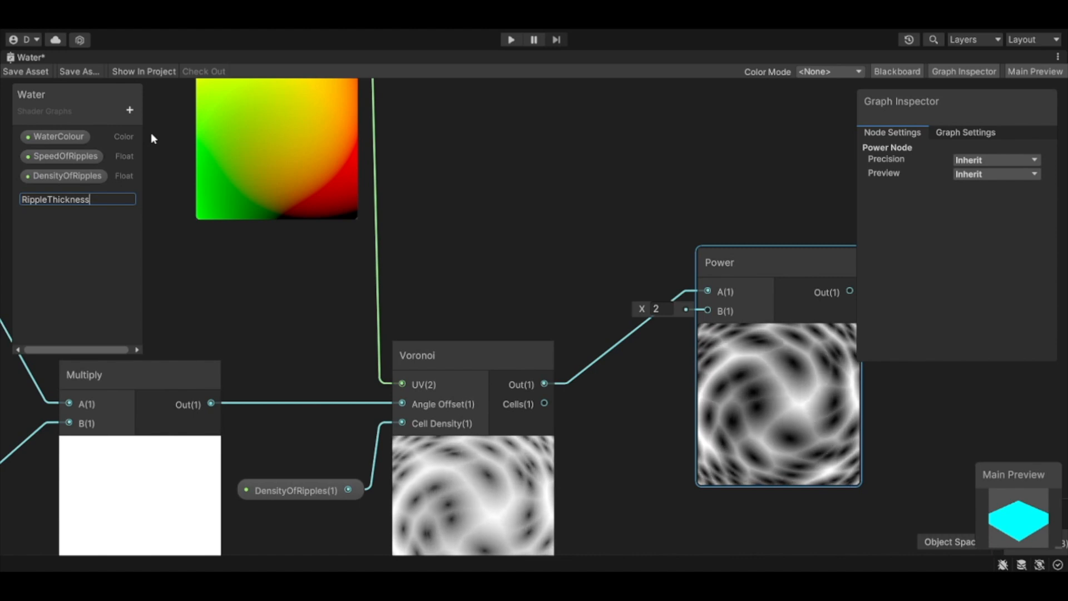
pyautogui.press('Return')
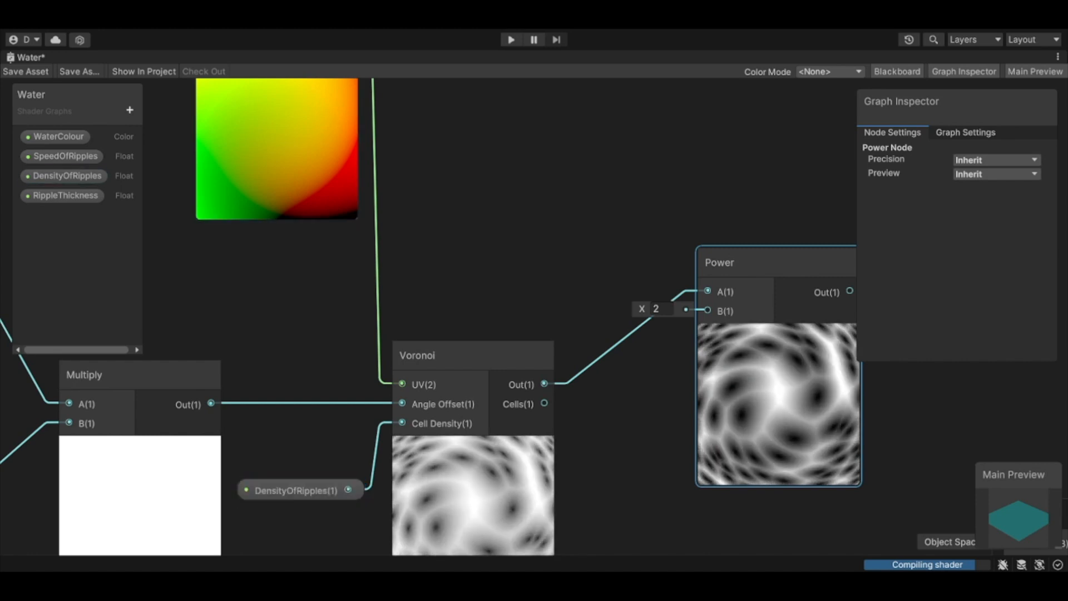
# Step: Set the RippleThickness default to 8, place the property in the graph and connect it to Power's B input
pyautogui.click(62, 196)
pyautogui.click(995, 205)
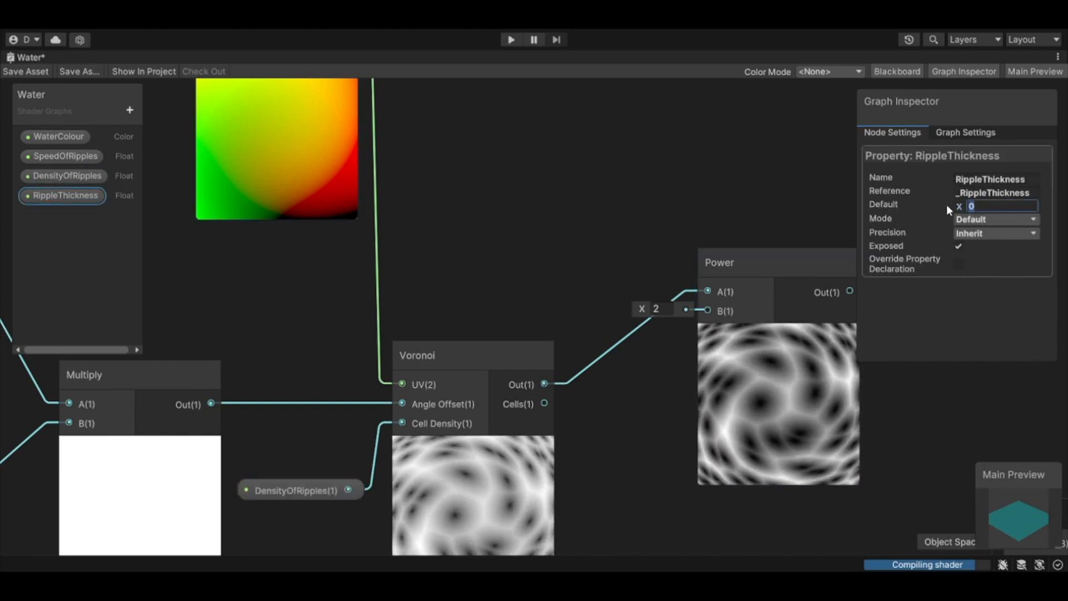
pyautogui.write('8')
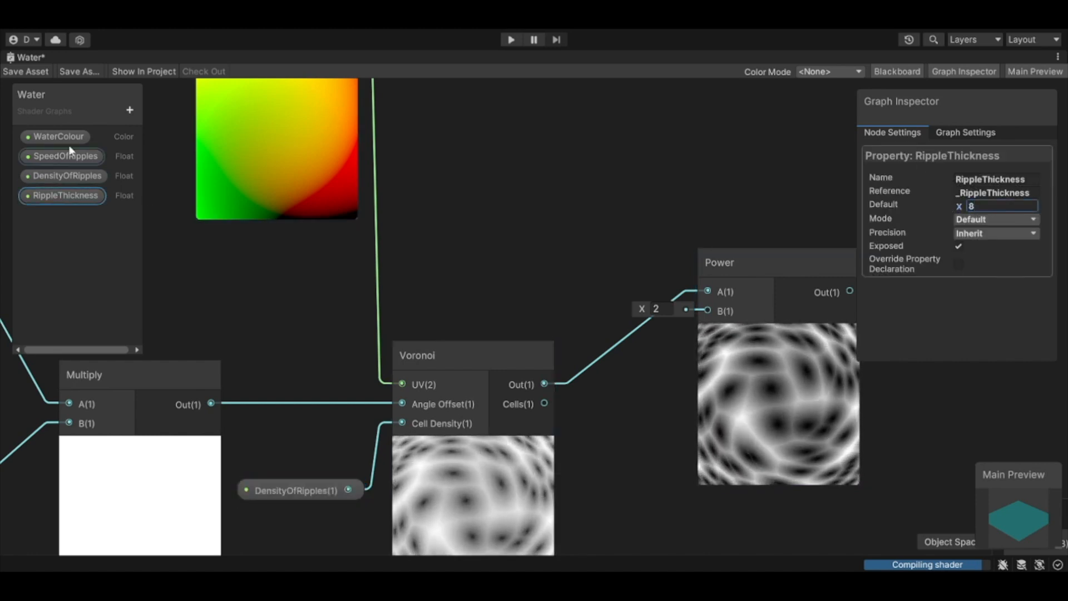
pyautogui.moveTo(50, 201); pyautogui.dragTo(702, 310)
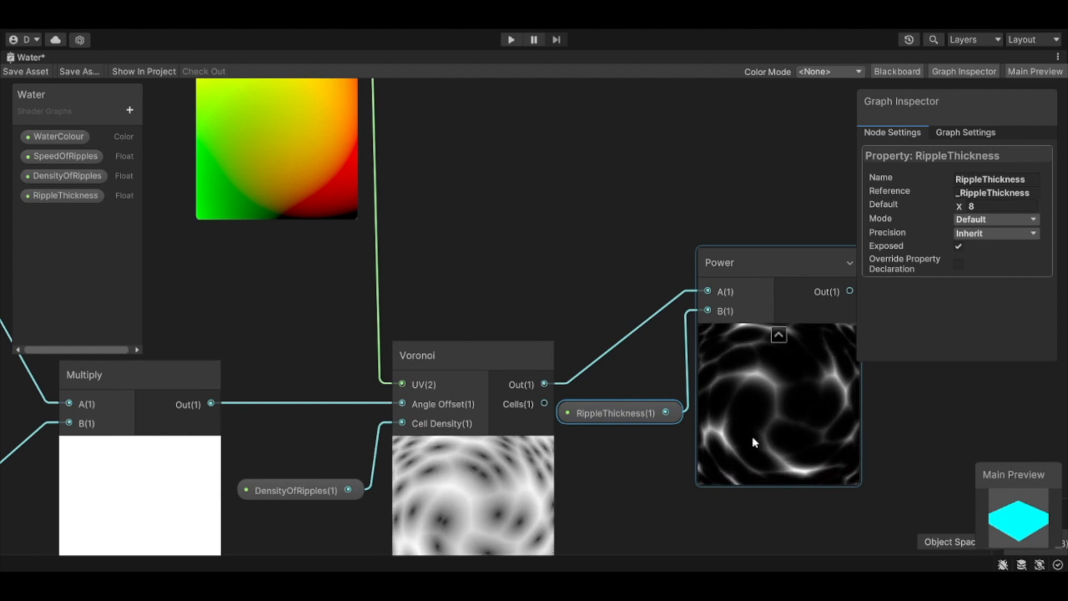
# Step: Move the whole ripple node network away from the Vertex and Fragment stack, with RippleThickness and Power spaced out after Voronoi
pyautogui.scroll(-8, 702, 261)
pyautogui.moveTo(592, 298); pyautogui.dragTo(542, 316, button='middle')
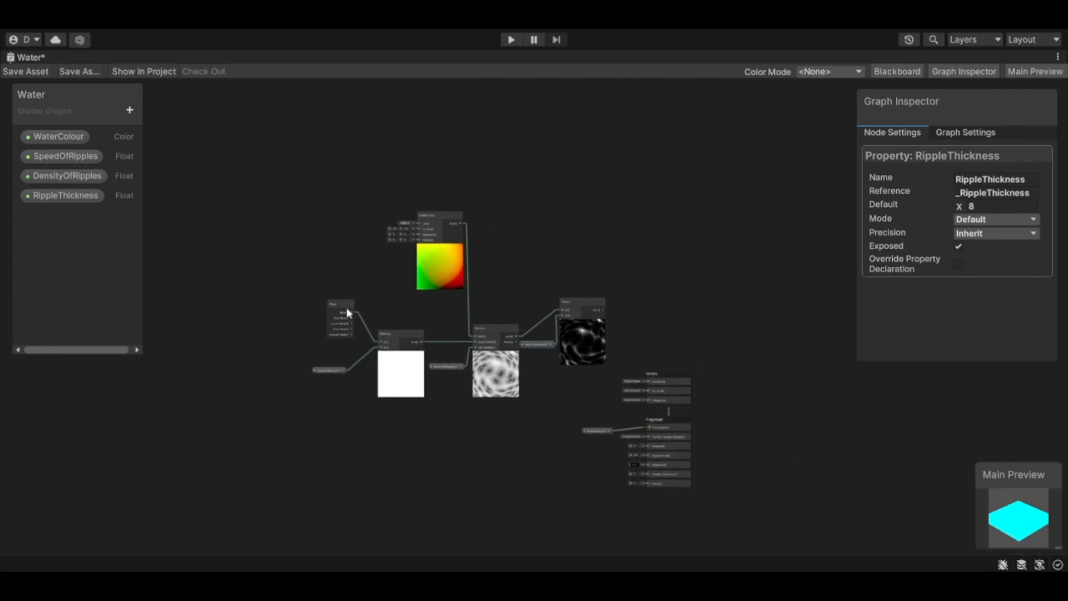
pyautogui.moveTo(274, 205); pyautogui.dragTo(278, 218)
pyautogui.moveTo(511, 434); pyautogui.dragTo(512, 436)
pyautogui.moveTo(499, 331); pyautogui.dragTo(390, 334)
pyautogui.click(380, 336)
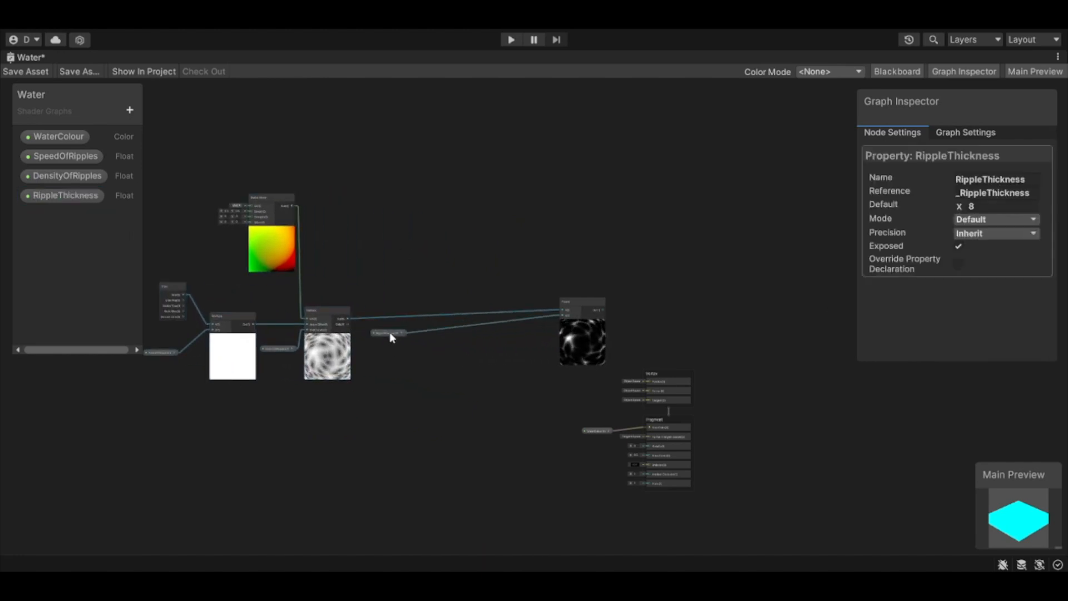
pyautogui.moveTo(592, 300); pyautogui.dragTo(445, 290)
pyautogui.click(495, 317)
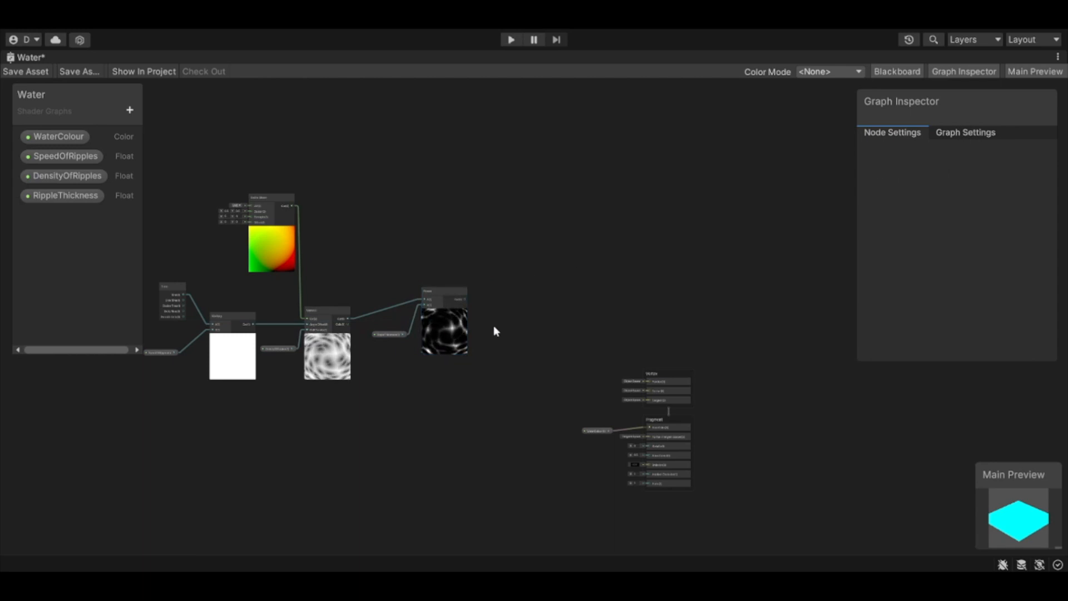
# Step: Add a Multiply node after Power, connect Power's output to its A input and space the two nodes apart
pyautogui.scroll(5, 500, 320)
pyautogui.moveTo(521, 328); pyautogui.dragTo(558, 332, button='middle')
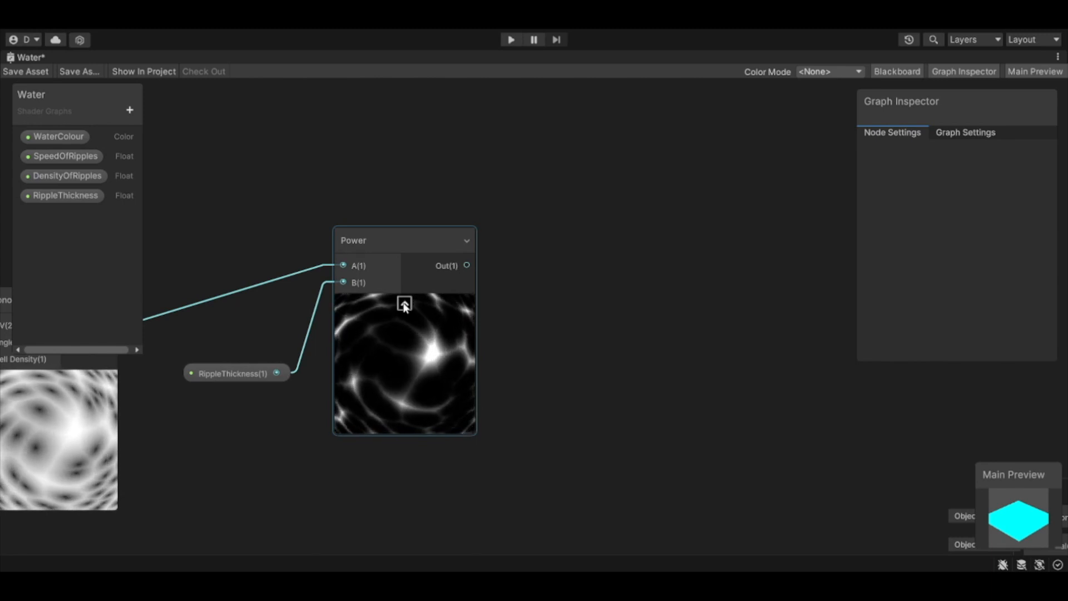
pyautogui.click(405, 304)
pyautogui.click(379, 302)
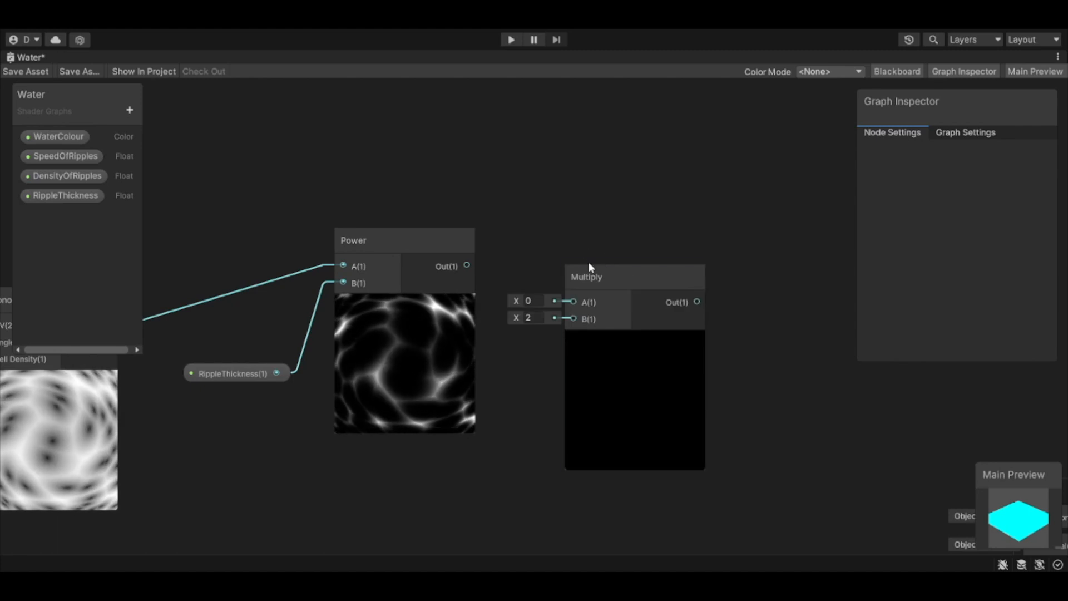
pyautogui.moveTo(619, 278); pyautogui.dragTo(617, 249)
pyautogui.moveTo(466, 266); pyautogui.dragTo(571, 273)
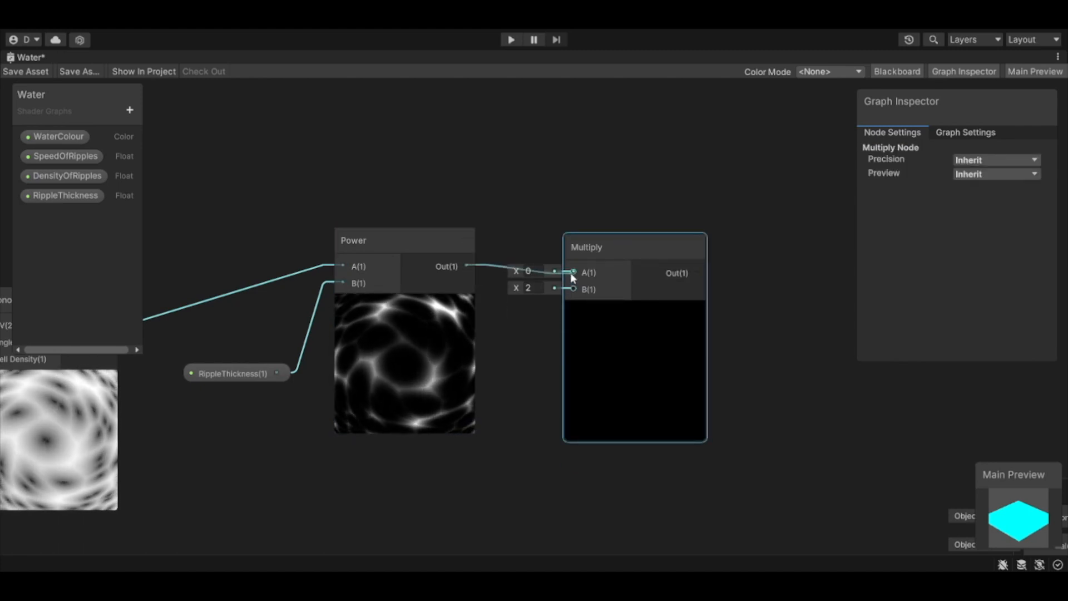
pyautogui.moveTo(629, 256); pyautogui.dragTo(675, 215)
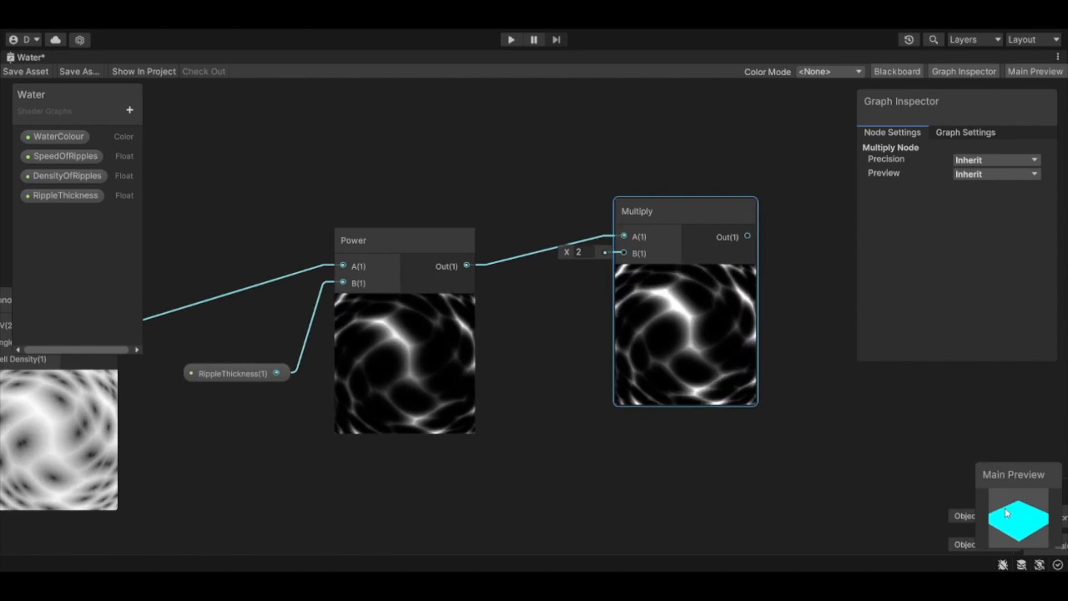
pyautogui.moveTo(987, 527); pyautogui.dragTo(1009, 537)
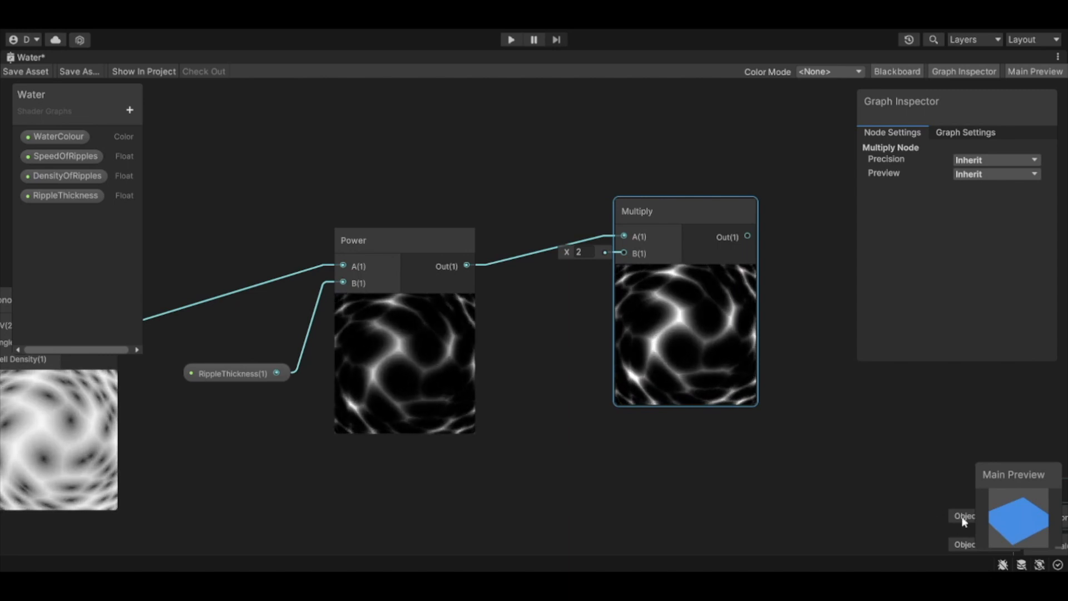
pyautogui.scroll(-5, 919, 507)
pyautogui.scroll(-1, 919, 508)
pyautogui.moveTo(918, 508); pyautogui.dragTo(808, 476, button='middle')
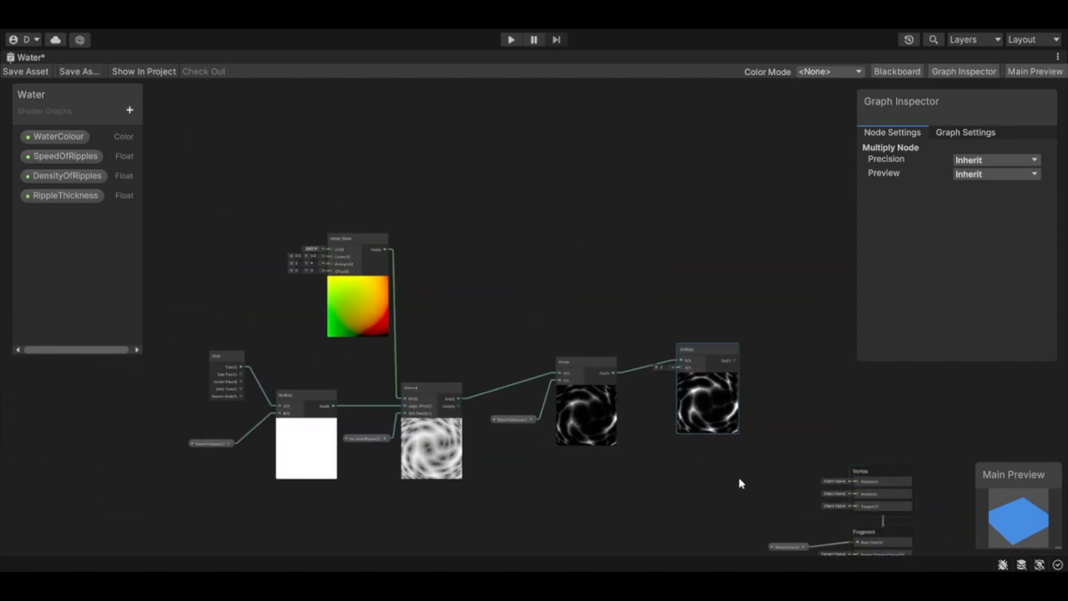
pyautogui.scroll(5, 728, 467)
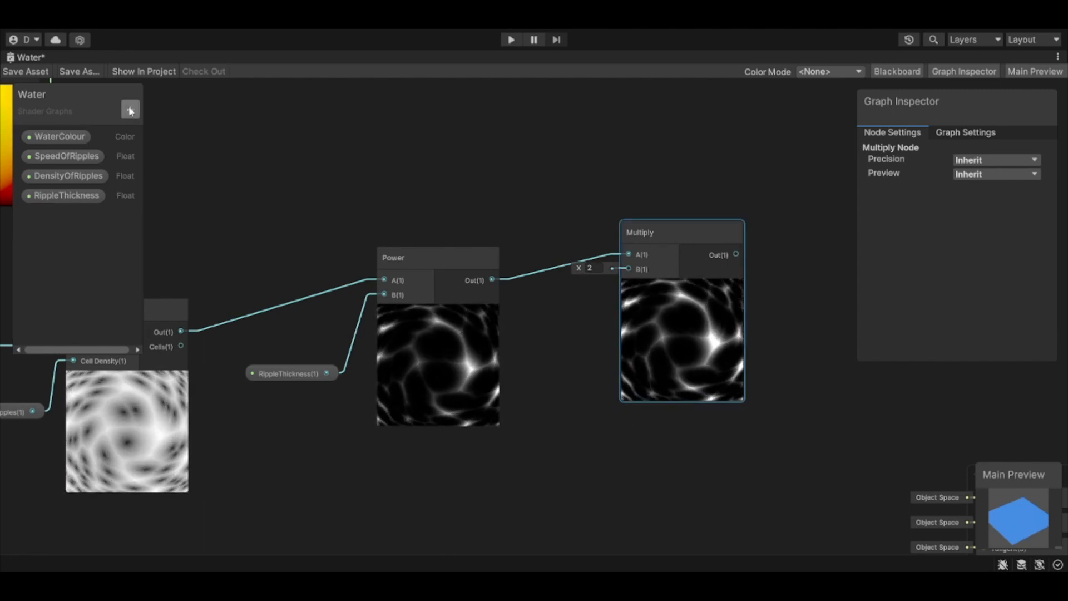
# Step: Add a Color property to the shader graph and name it ColourOfRipples
pyautogui.click(165, 184)
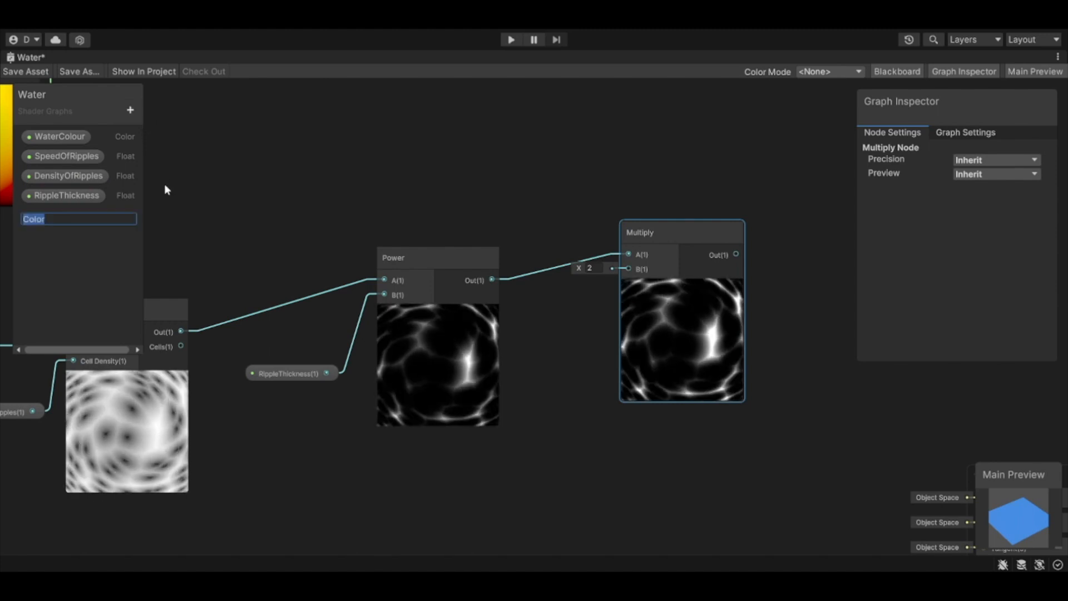
pyautogui.write('ColourOFRipples')
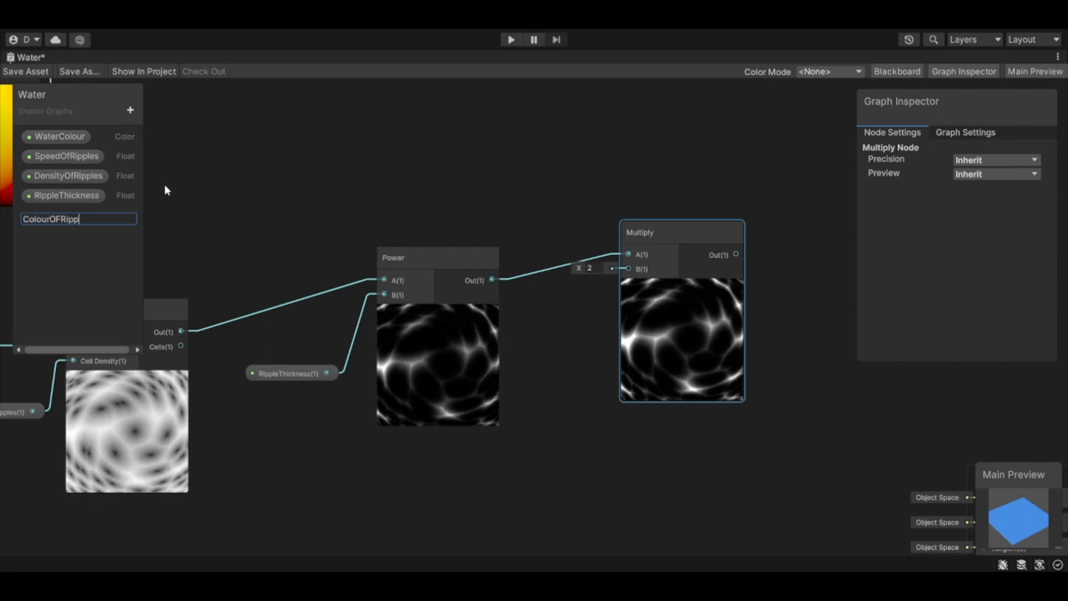
pyautogui.press('Left')
pyautogui.press('Left')
pyautogui.press('Left')
pyautogui.press('BackSpace')
pyautogui.write('f')
pyautogui.press('Return')
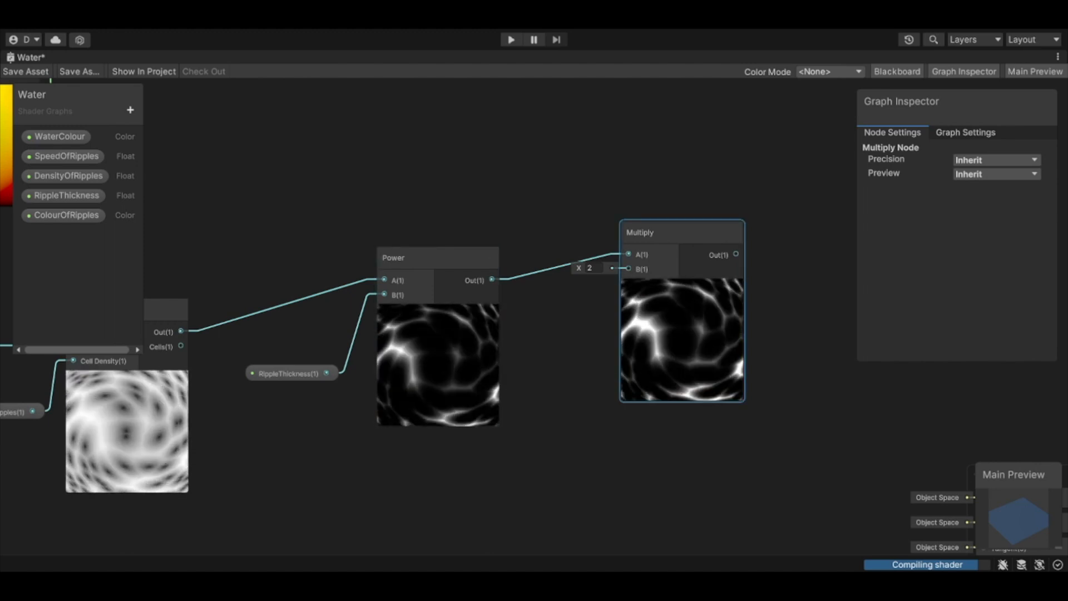
# Step: Give ColourOfRipples HDR mode and a bright light-blue default, and connect the property to the B input of the Multiply after Power
pyautogui.click(76, 217)
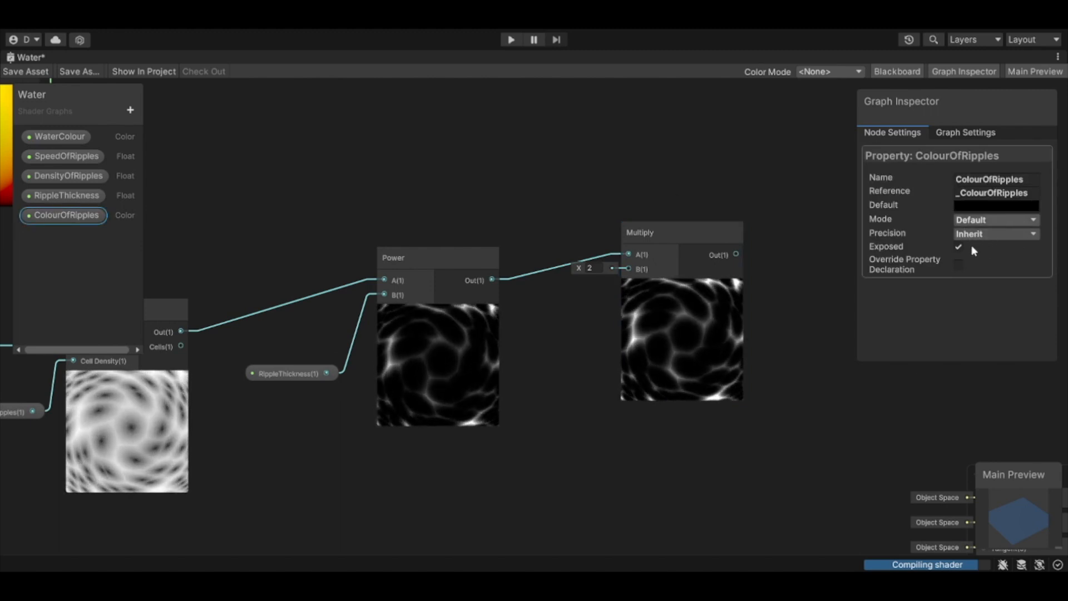
pyautogui.click(986, 248)
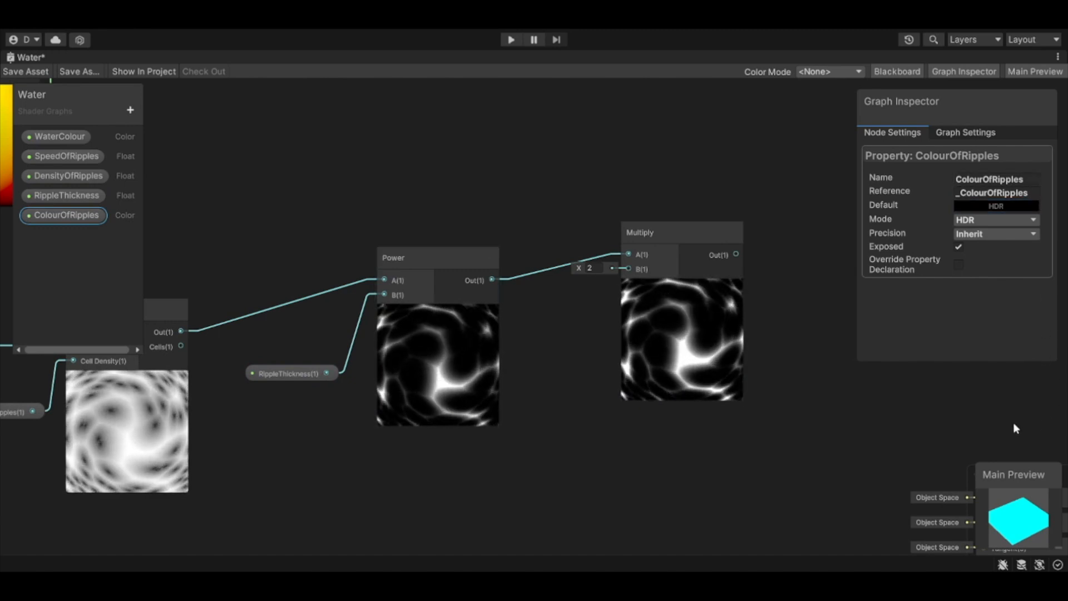
pyautogui.click(1059, 446)
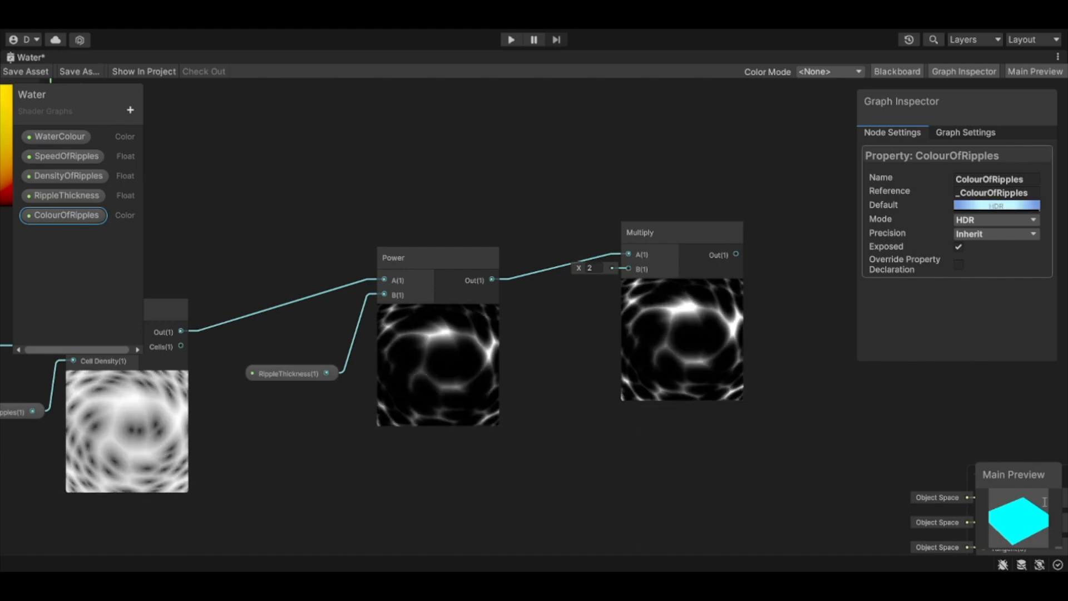
pyautogui.click(598, 322)
pyautogui.moveTo(65, 215); pyautogui.dragTo(625, 270)
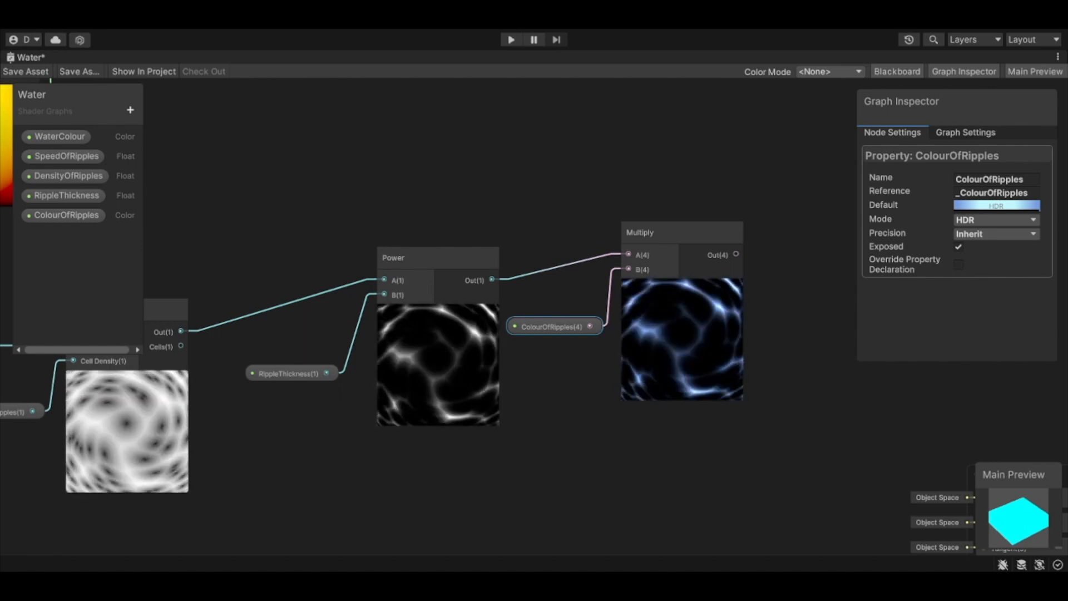
# Step: Add an Add node to the graph and place it beside the ripple-colour Multiply node, above the Vertex stack
pyautogui.scroll(-4, 694, 284)
pyautogui.moveTo(720, 292); pyautogui.dragTo(603, 314, button='middle')
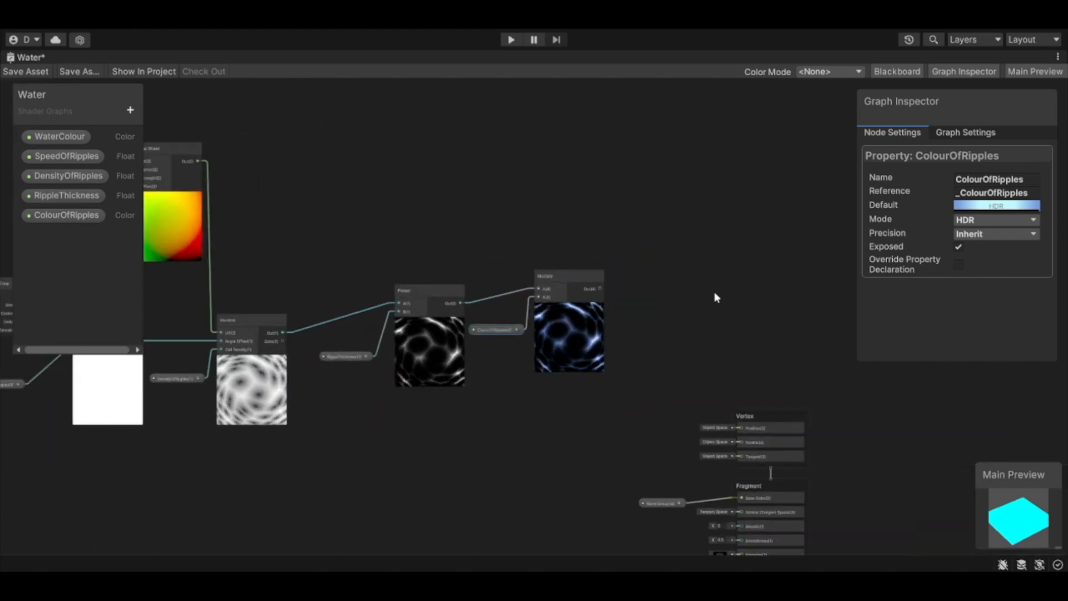
pyautogui.press('Return')
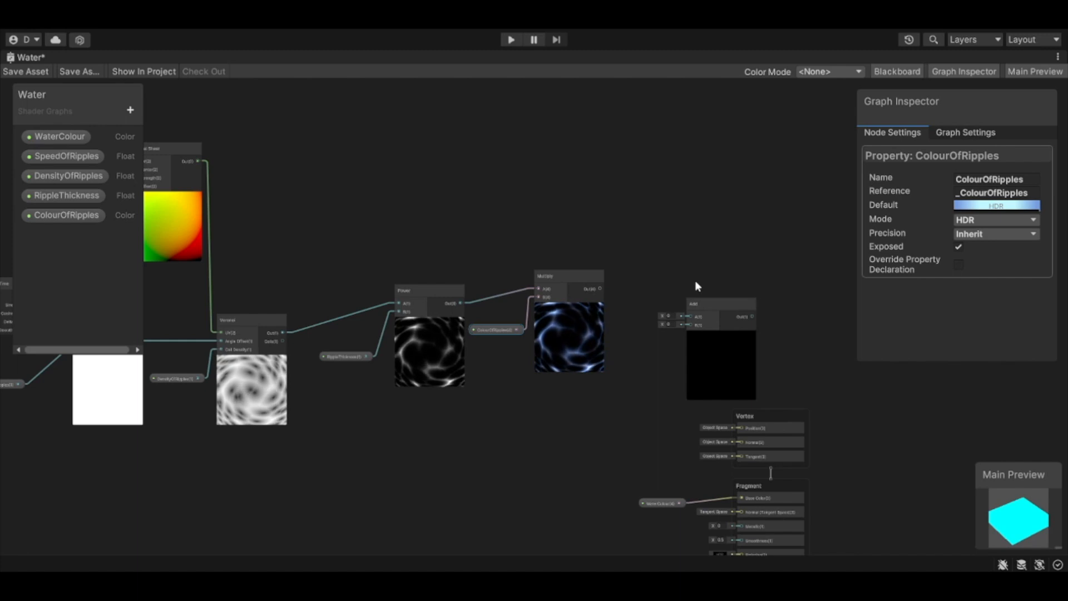
pyautogui.moveTo(696, 303); pyautogui.dragTo(668, 260)
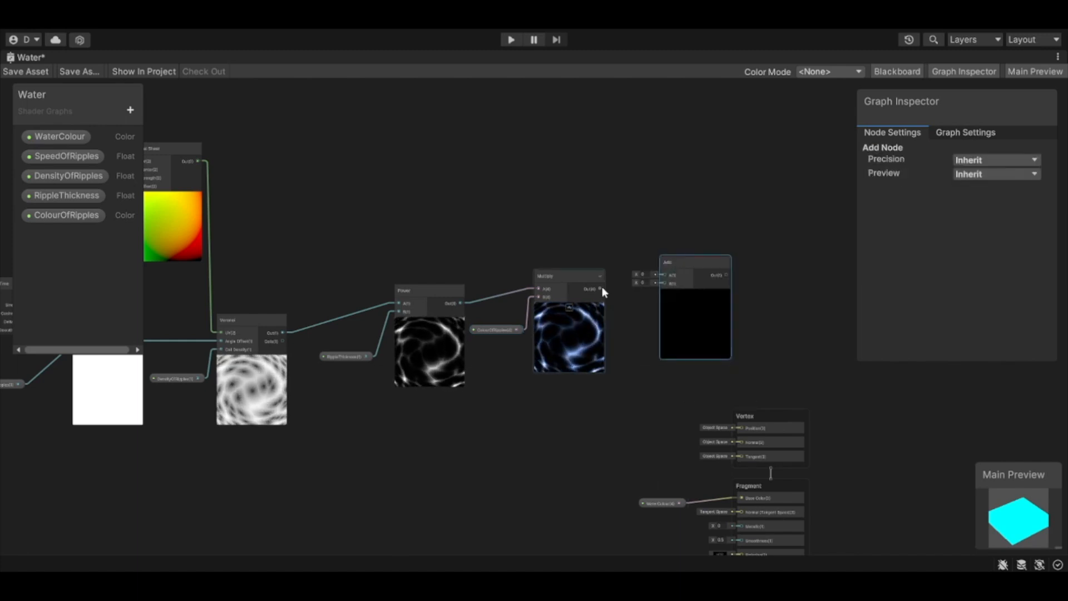
# Step: Connect the ripple-colour Multiply node's output to the Add node's B input and shift the Add node slightly away from it
pyautogui.moveTo(600, 288); pyautogui.dragTo(661, 282)
pyautogui.scroll(5, 661, 283)
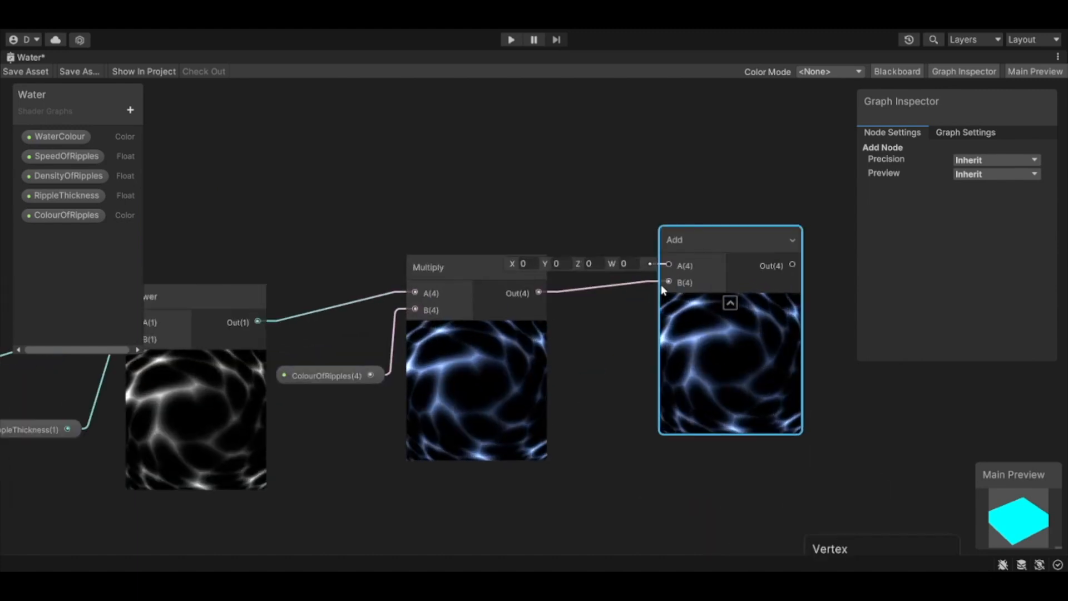
pyautogui.scroll(-2, 661, 285)
pyautogui.moveTo(723, 235); pyautogui.dragTo(755, 240)
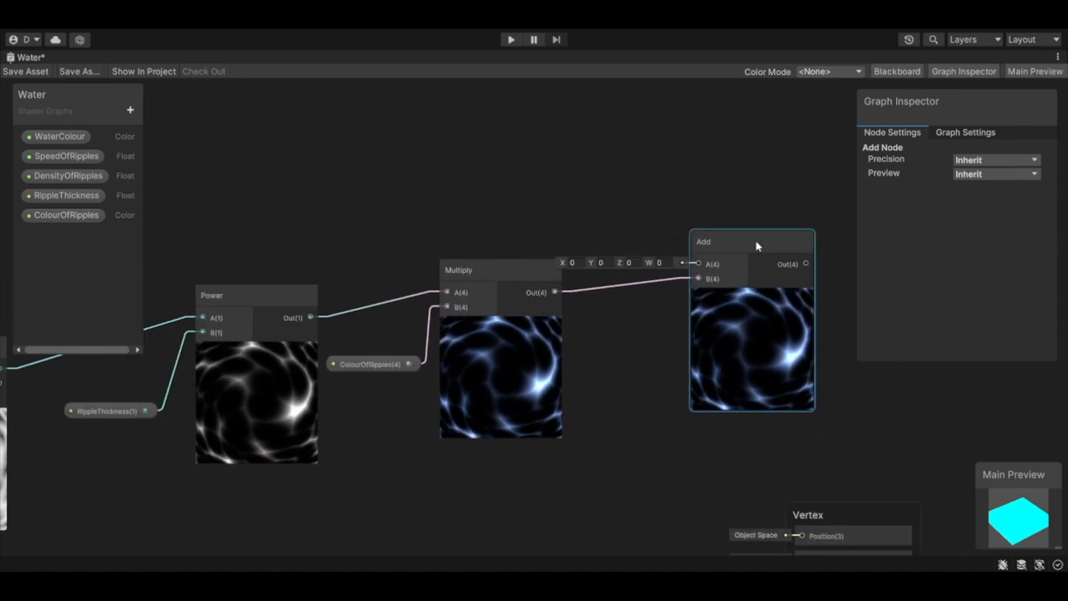
# Step: Remove the link from WaterColour to Base Color, place the WaterColour node above Add and connect it to Add's A input
pyautogui.scroll(-2, 653, 416)
pyautogui.scroll(-1, 654, 416)
pyautogui.moveTo(642, 405); pyautogui.dragTo(559, 316, button='middle')
pyautogui.click(627, 489)
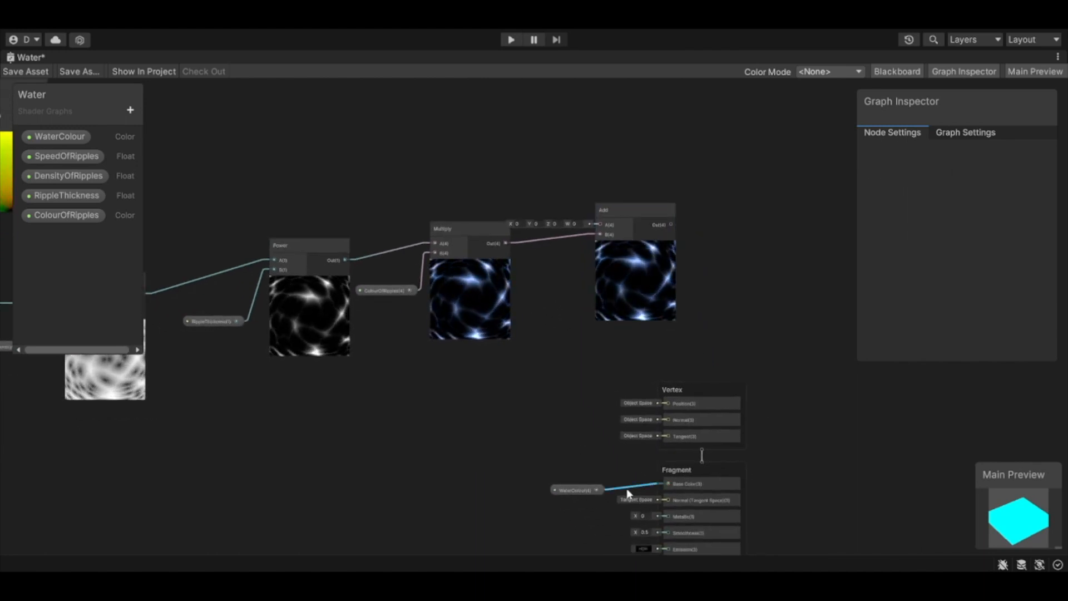
pyautogui.press('Delete')
pyautogui.moveTo(578, 490); pyautogui.dragTo(596, 275)
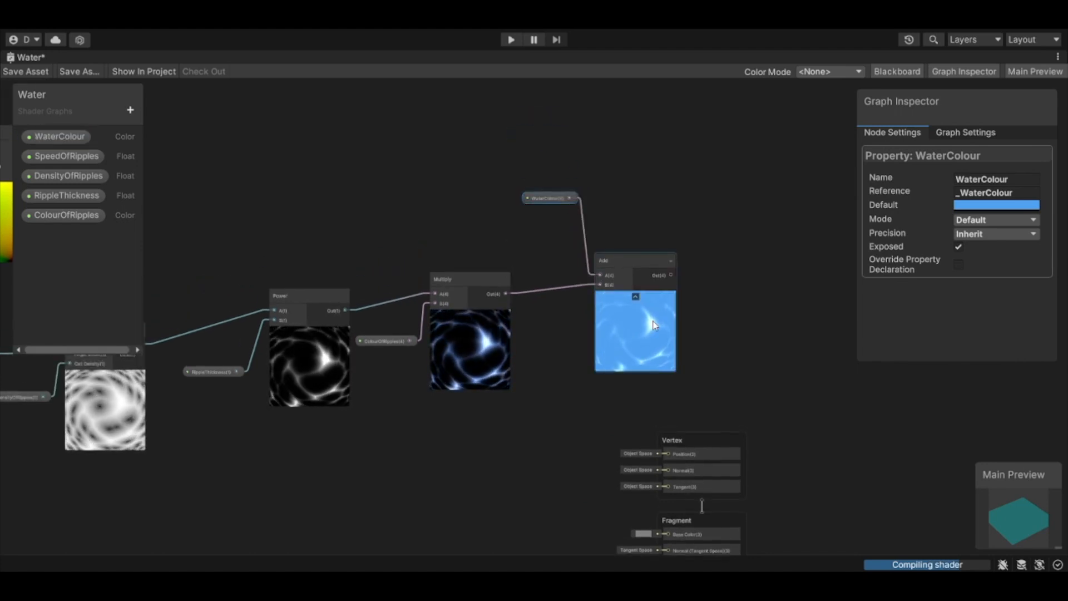
pyautogui.scroll(3, 650, 356)
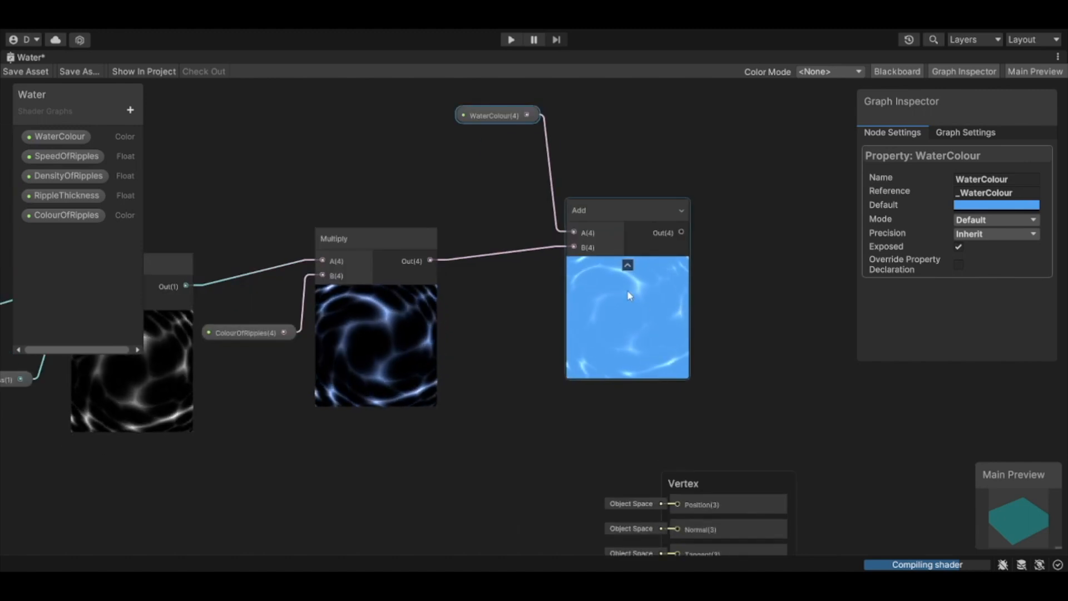
# Step: Move the Vertex and Fragment stacks together to the free space up and to the right of the Add node
pyautogui.moveTo(732, 484)
pyautogui.mouseDown()
pyautogui.moveTo(779, 442)
pyautogui.moveTo(735, 466)
pyautogui.mouseUp()
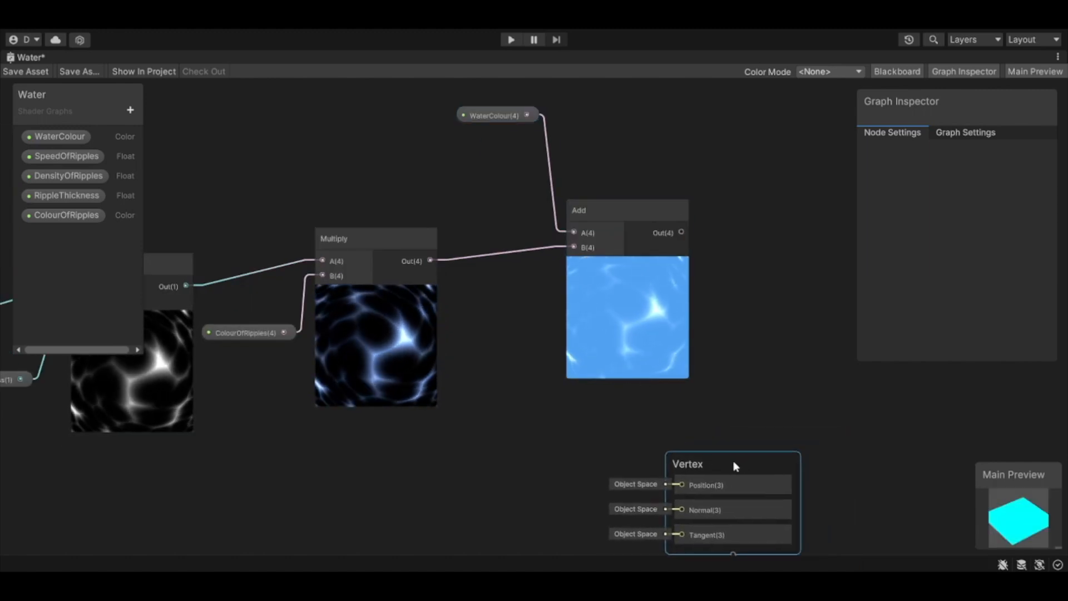
pyautogui.scroll(-4, 735, 466)
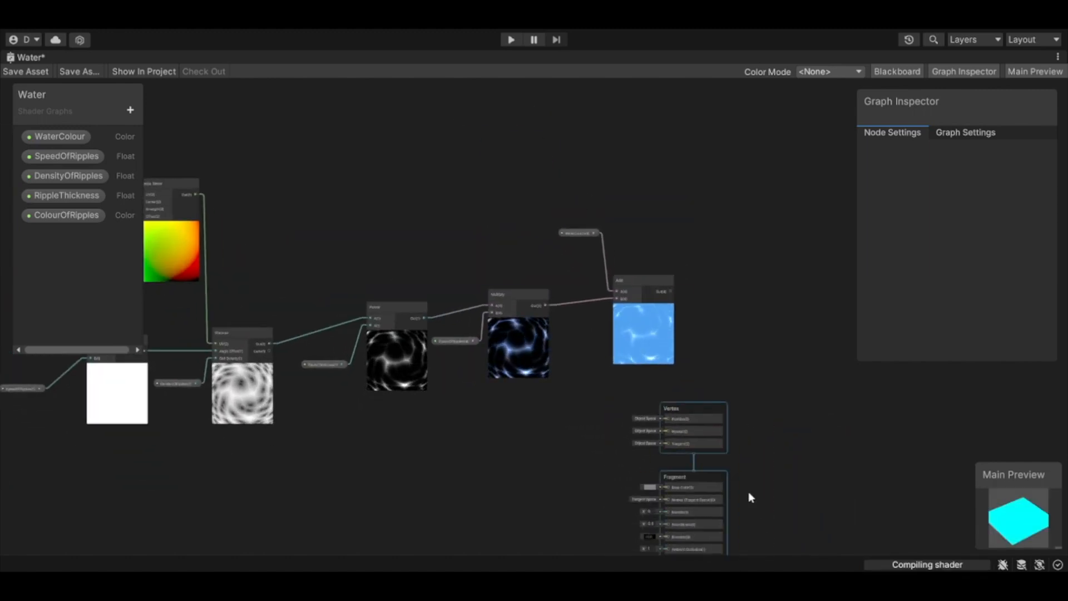
pyautogui.moveTo(700, 413); pyautogui.dragTo(784, 164)
pyautogui.click(706, 360)
# Step: Connect the Add node's output to the Base Color input of the Fragment stack
pyautogui.scroll(4, 690, 345)
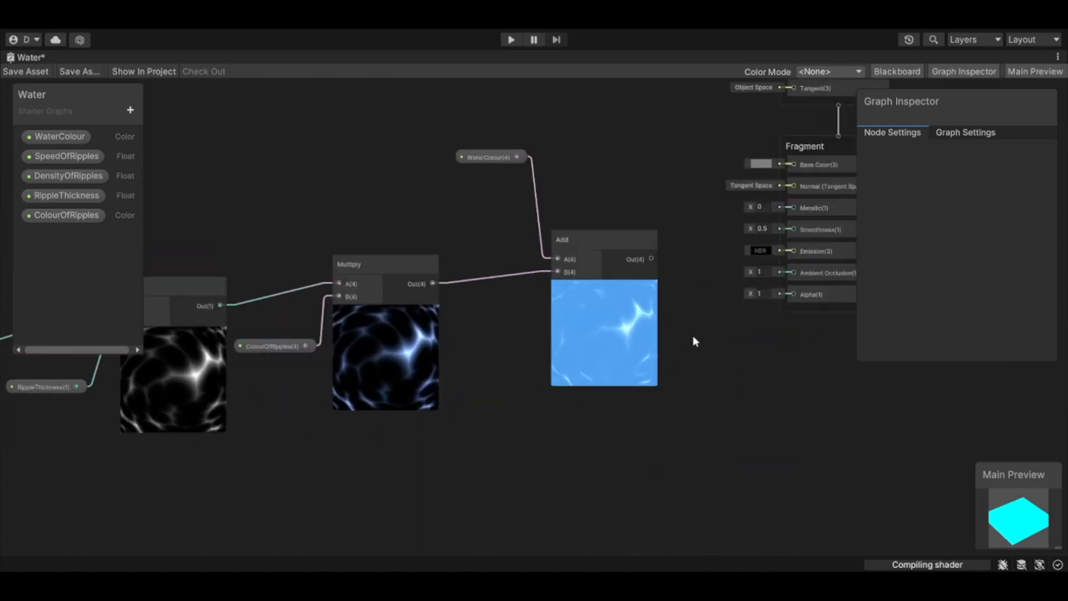
pyautogui.moveTo(671, 371); pyautogui.dragTo(564, 421, button='middle')
pyautogui.scroll(-1, 554, 342)
pyautogui.moveTo(531, 326); pyautogui.dragTo(653, 248)
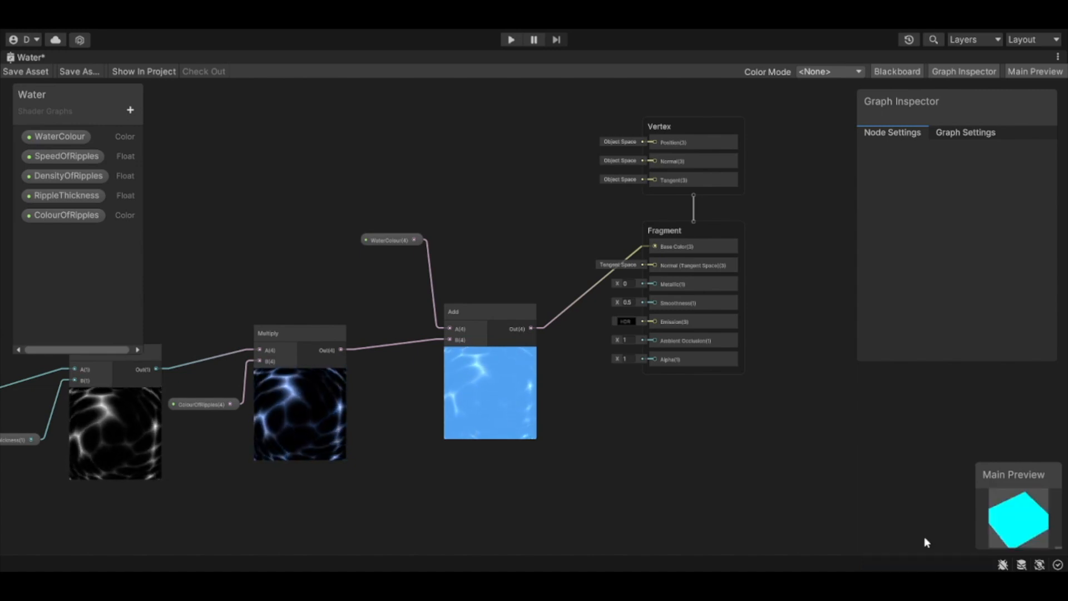
# Step: Save the Water shader graph and rotate the plane in the Main Preview to check the combined colour
pyautogui.moveTo(1009, 524); pyautogui.dragTo(956, 517)
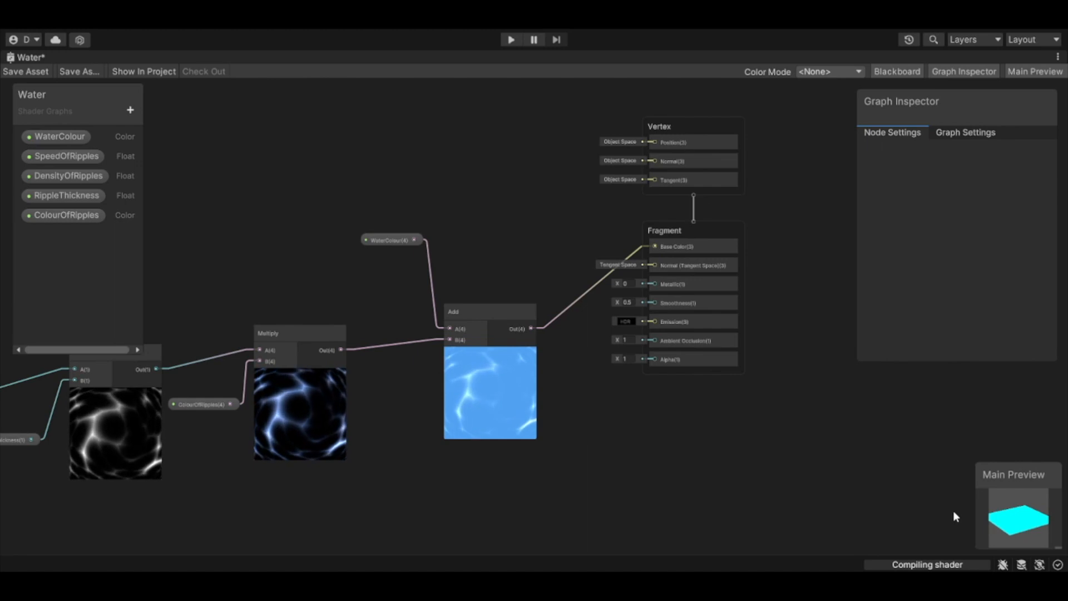
pyautogui.click(24, 71)
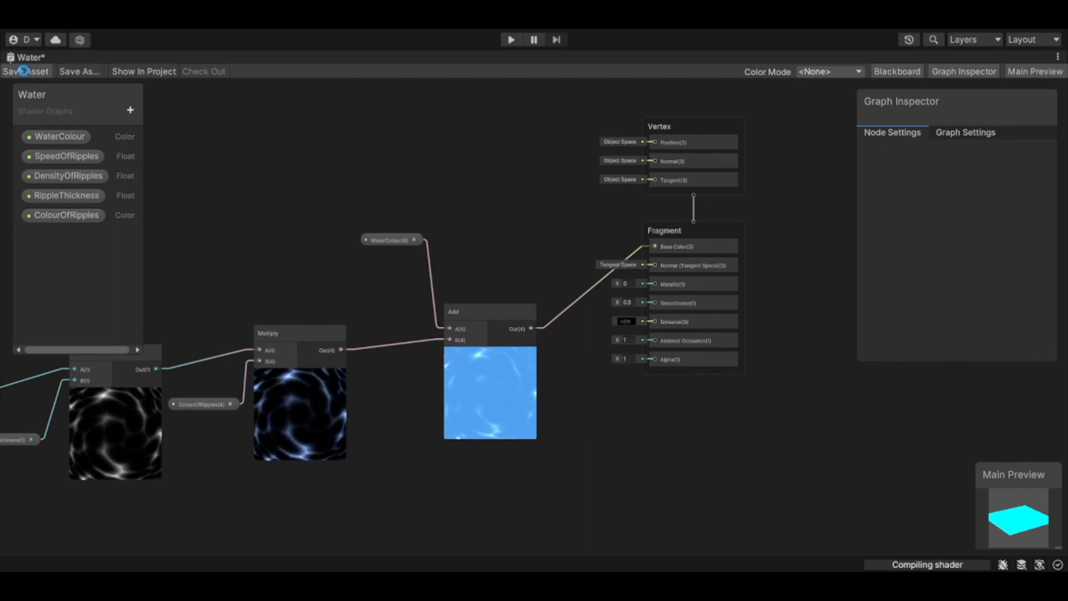
pyautogui.moveTo(1005, 510); pyautogui.dragTo(1001, 532)
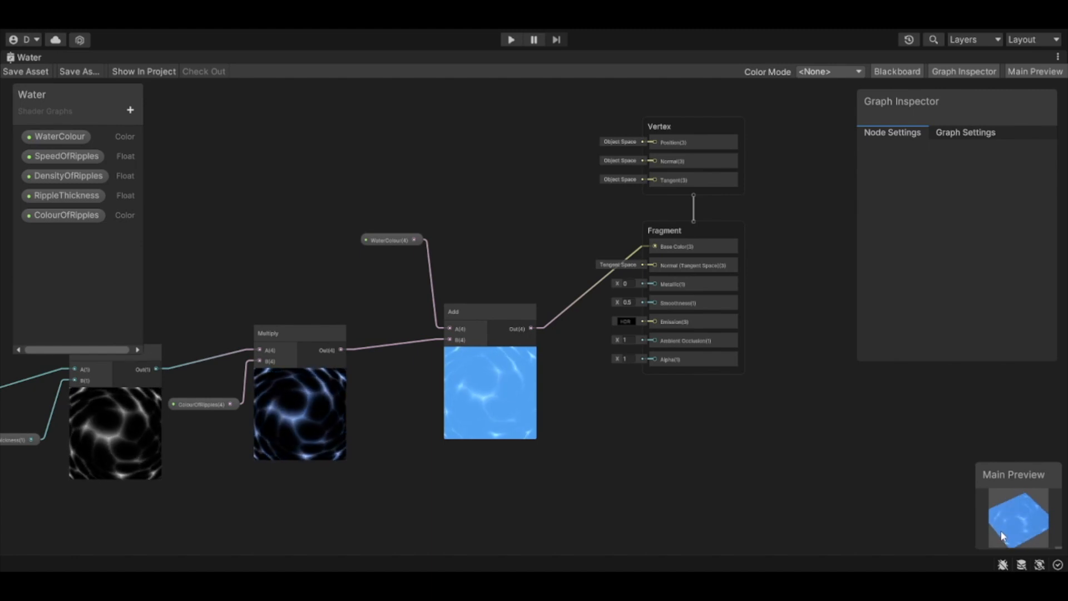
pyautogui.click(24, 71)
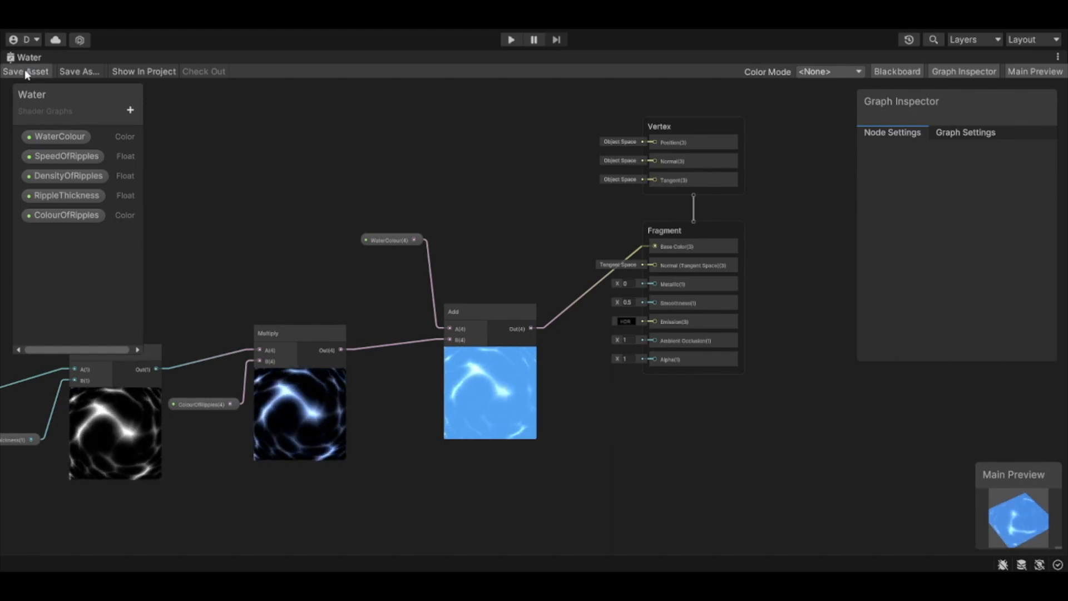
# Step: Return from the maximised graph to the Scene view and inspect the water plane's shader from several angles
pyautogui.doubleClick(25, 55)
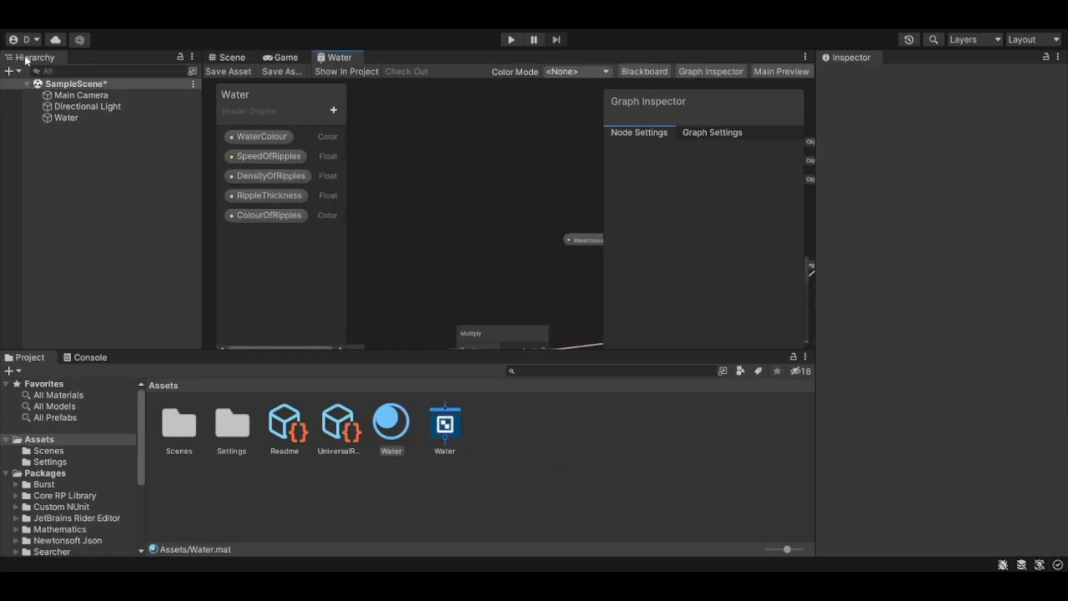
pyautogui.click(231, 58)
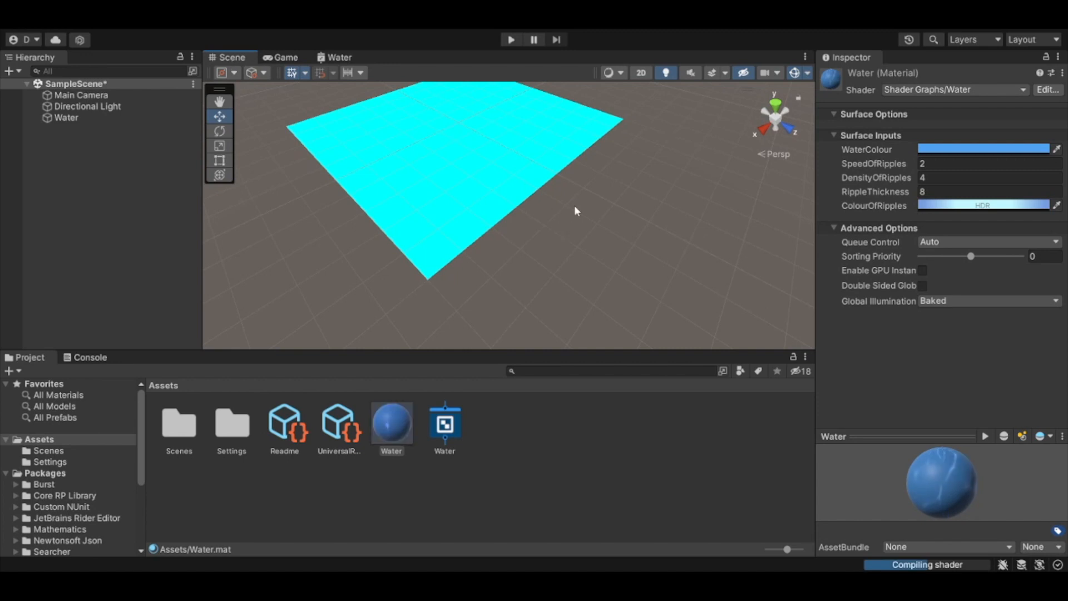
pyautogui.click(512, 196)
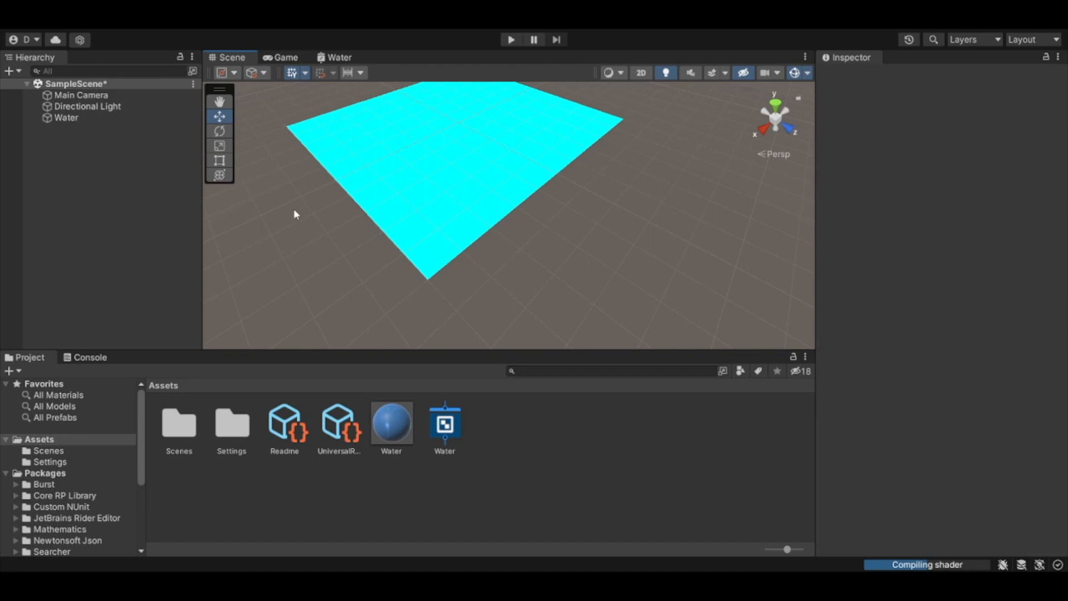
pyautogui.moveTo(325, 198); pyautogui.dragTo(397, 281)
pyautogui.moveTo(405, 233); pyautogui.dragTo(462, 199, button='right')
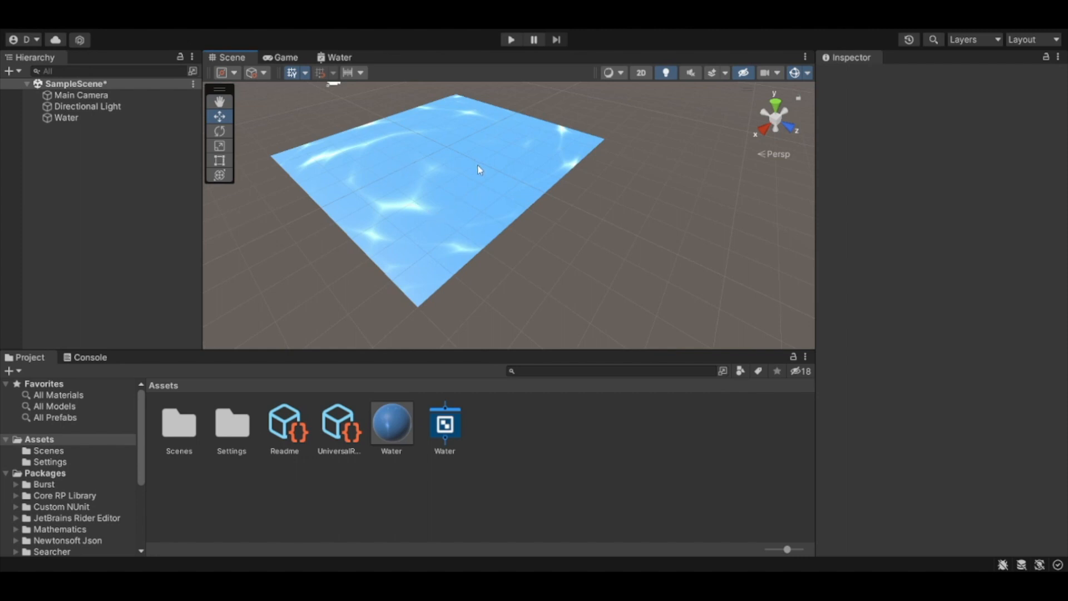
pyautogui.moveTo(532, 209); pyautogui.dragTo(512, 163, button='right')
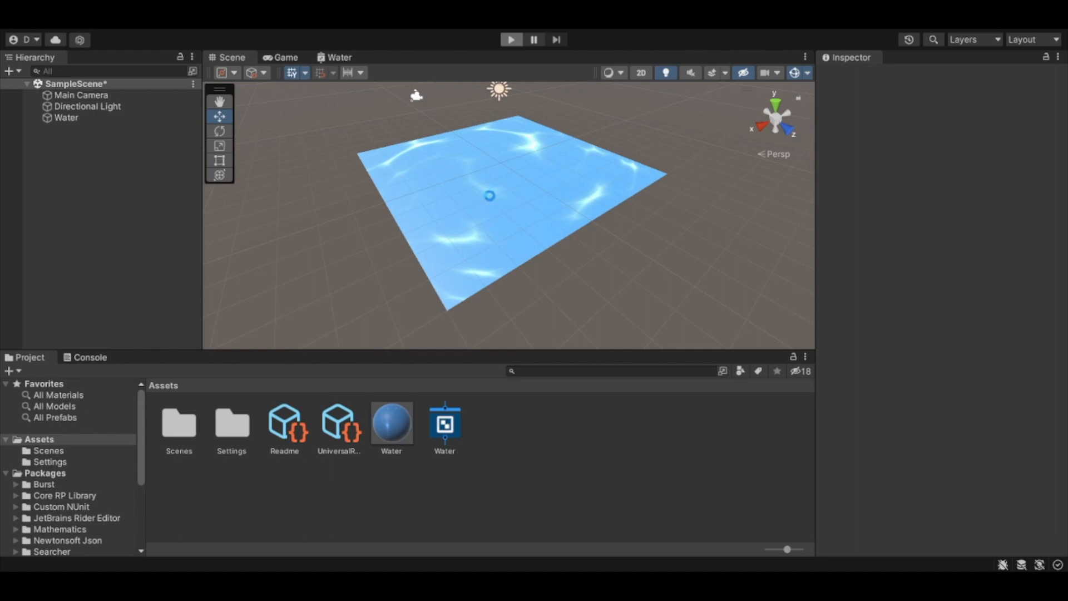
# Step: Play-test the scene briefly, stop it, and examine the animated ripples on the water plane up close and from above
pyautogui.hotkey('ctrl', 'p')
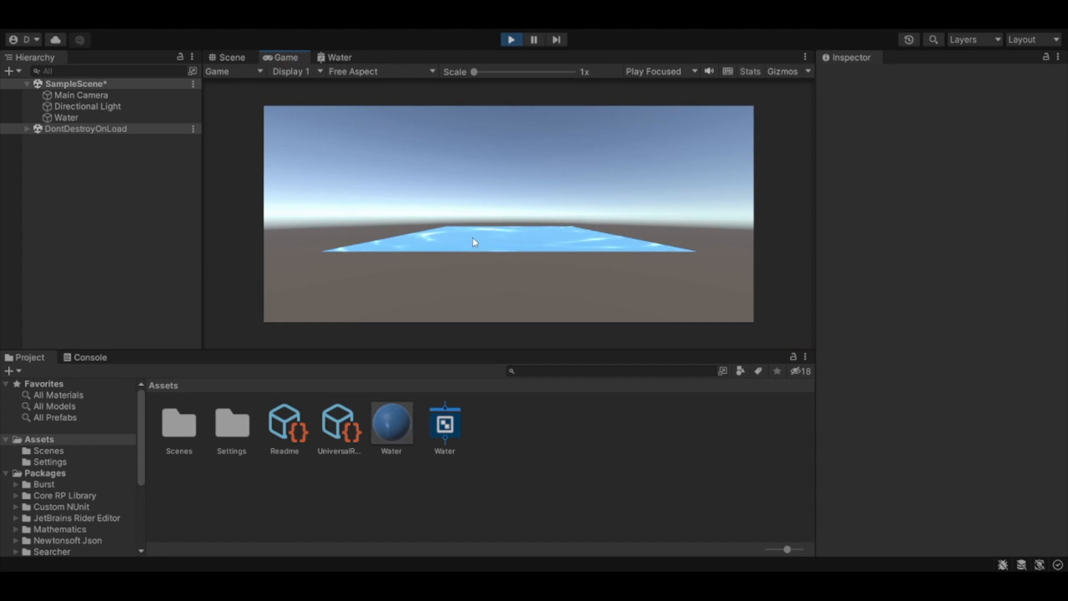
pyautogui.hotkey('ctrl', 'p')
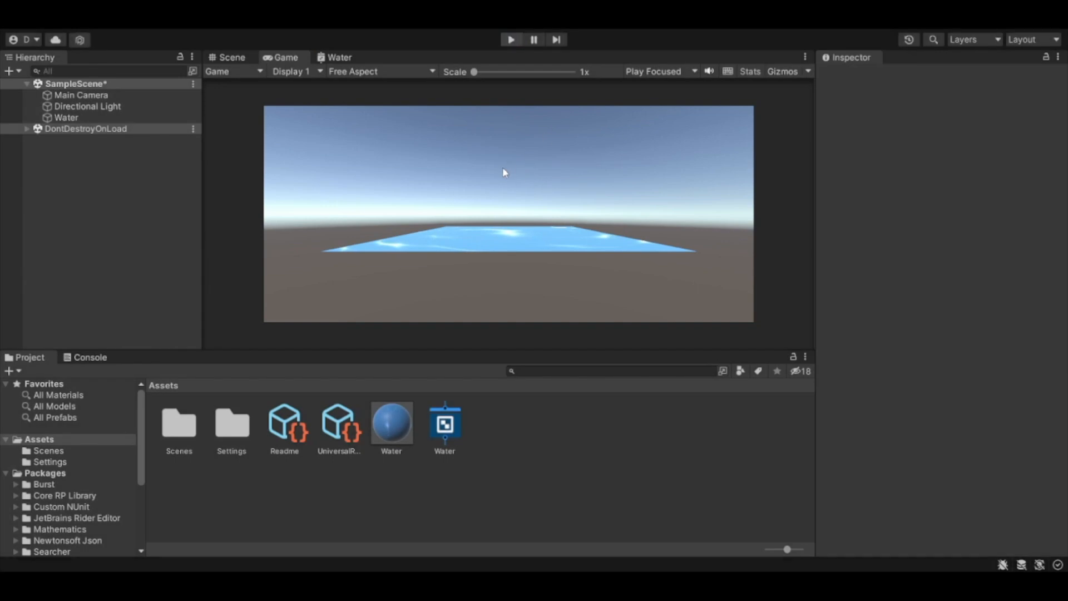
pyautogui.scroll(-1, 520, 186)
pyautogui.moveTo(520, 186)
pyautogui.mouseDown(button='middle')
pyautogui.moveTo(509, 216)
pyautogui.moveTo(526, 201)
pyautogui.mouseUp(button='middle')
pyautogui.scroll(2, 510, 217)
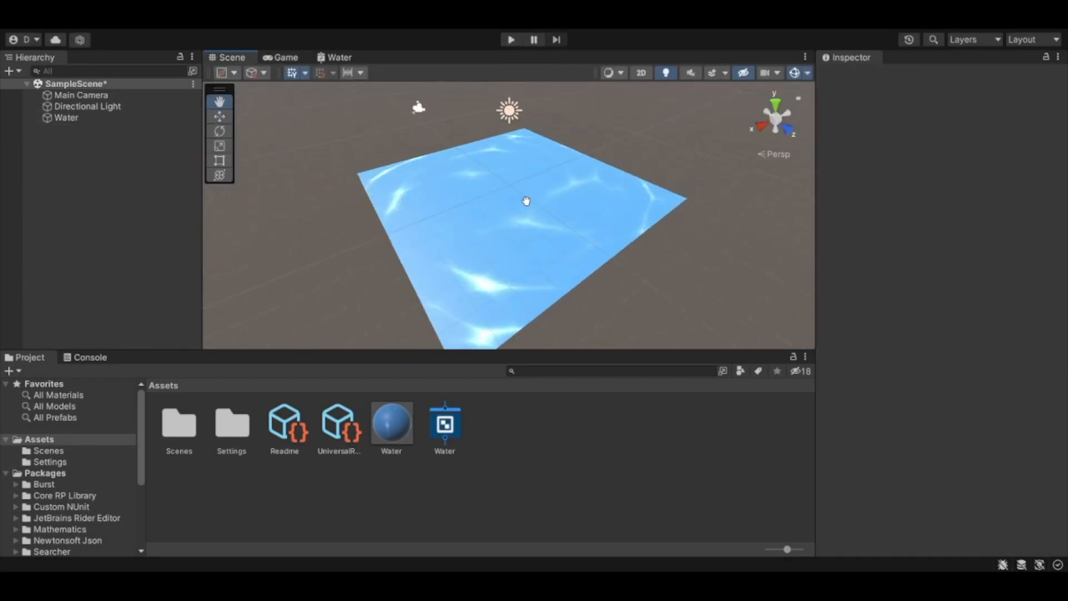
pyautogui.scroll(1, 526, 201)
pyautogui.moveTo(310, 246); pyautogui.dragTo(263, 268)
pyautogui.moveTo(295, 241); pyautogui.dragTo(273, 229, button='middle')
pyautogui.moveTo(314, 186); pyautogui.dragTo(506, 279, button='right')
pyautogui.scroll(-3, 507, 278)
pyautogui.moveTo(506, 279); pyautogui.dragTo(596, 293, button='middle')
pyautogui.scroll(-5, 568, 227)
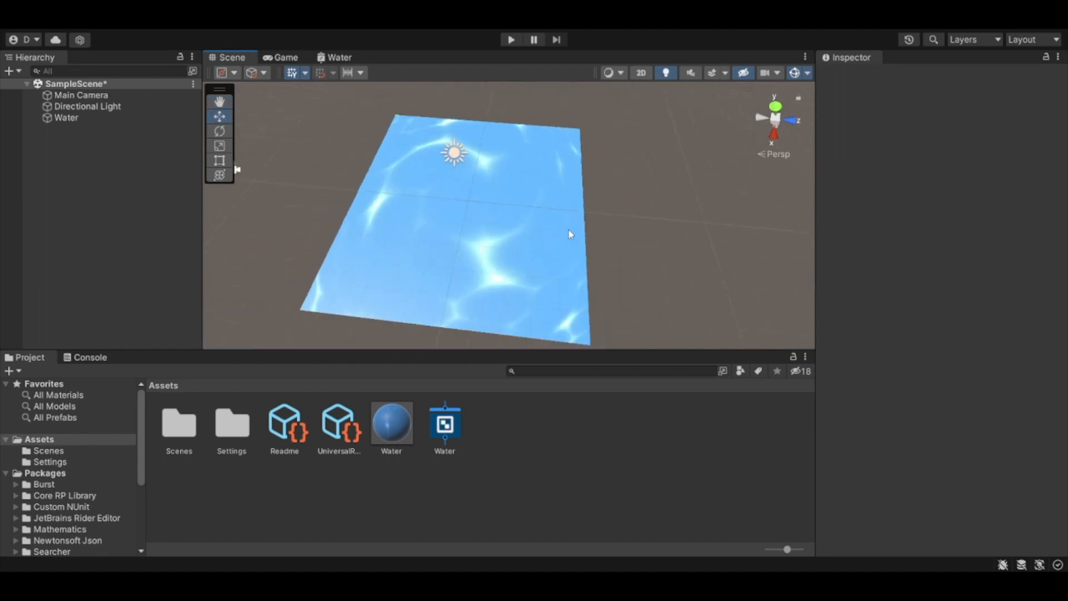
pyautogui.scroll(-3, 568, 230)
pyautogui.moveTo(601, 231); pyautogui.dragTo(534, 255, button='middle')
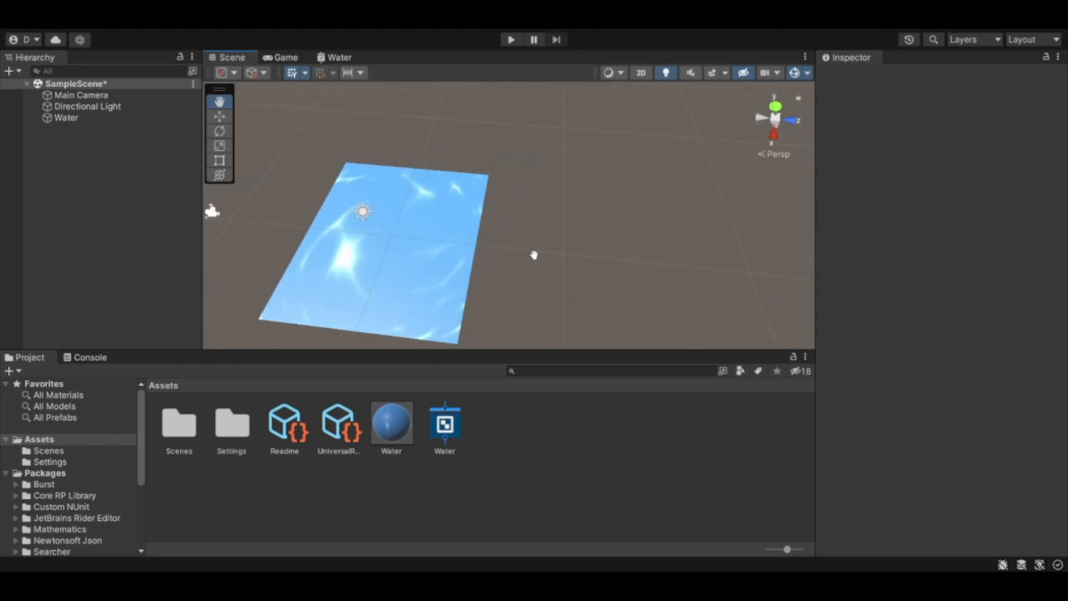
# Step: Maximise the Water shader graph and add a Multiply node in the empty area above the existing nodes
pyautogui.doubleClick(348, 59)
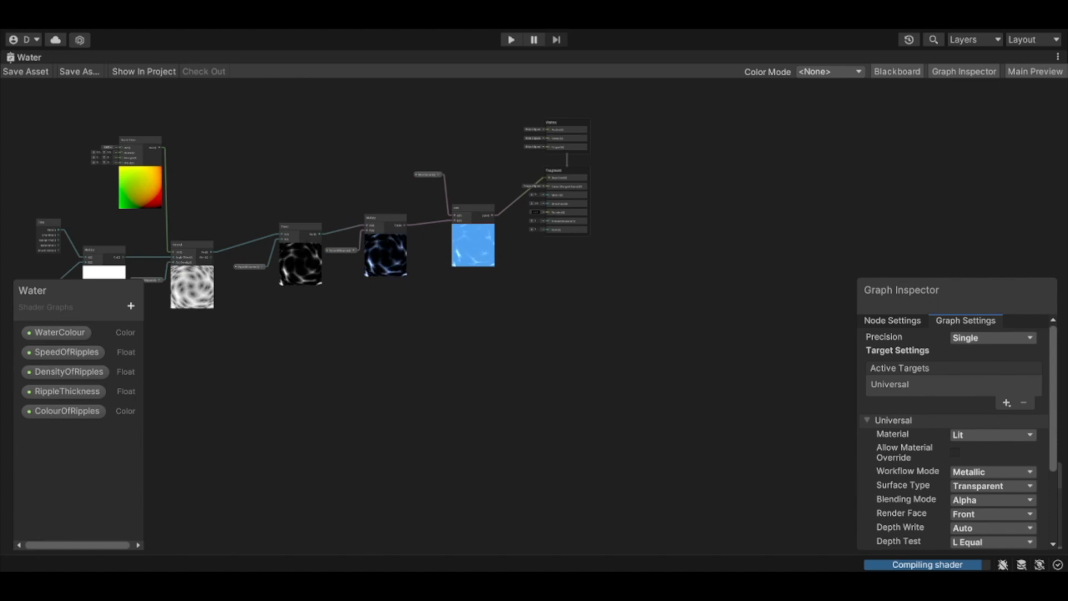
pyautogui.moveTo(279, 208); pyautogui.dragTo(342, 444, button='middle')
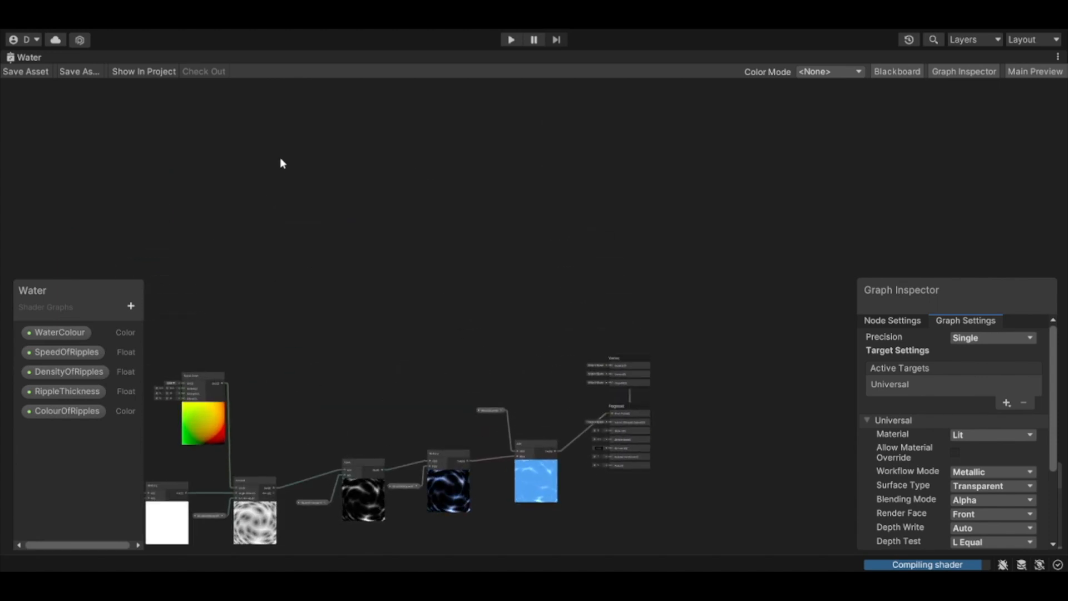
pyautogui.moveTo(298, 207); pyautogui.dragTo(53, 277, button='middle')
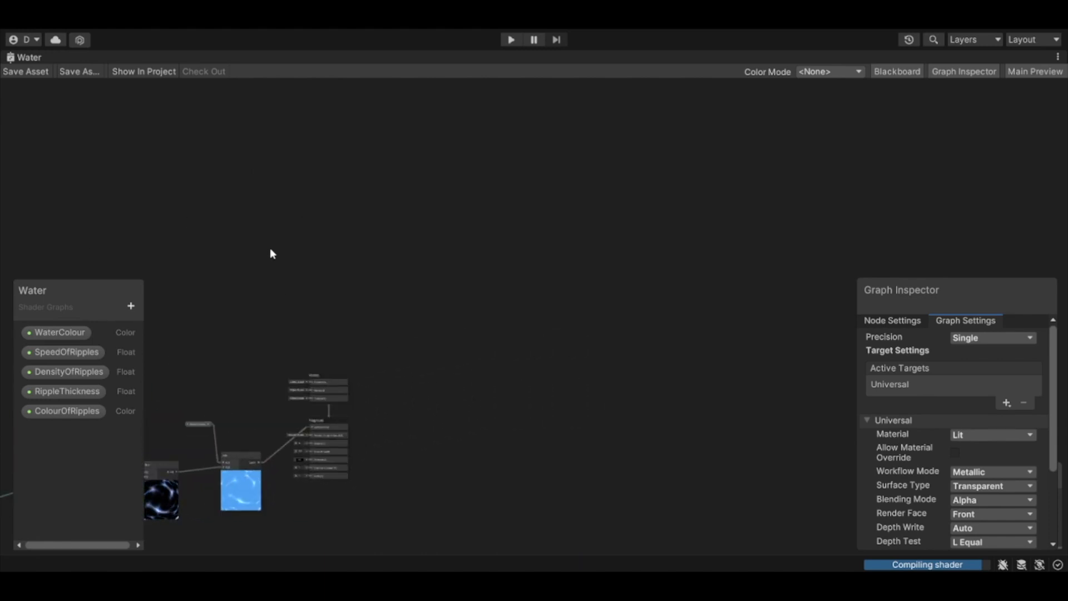
pyautogui.moveTo(295, 164); pyautogui.dragTo(522, 248, button='middle')
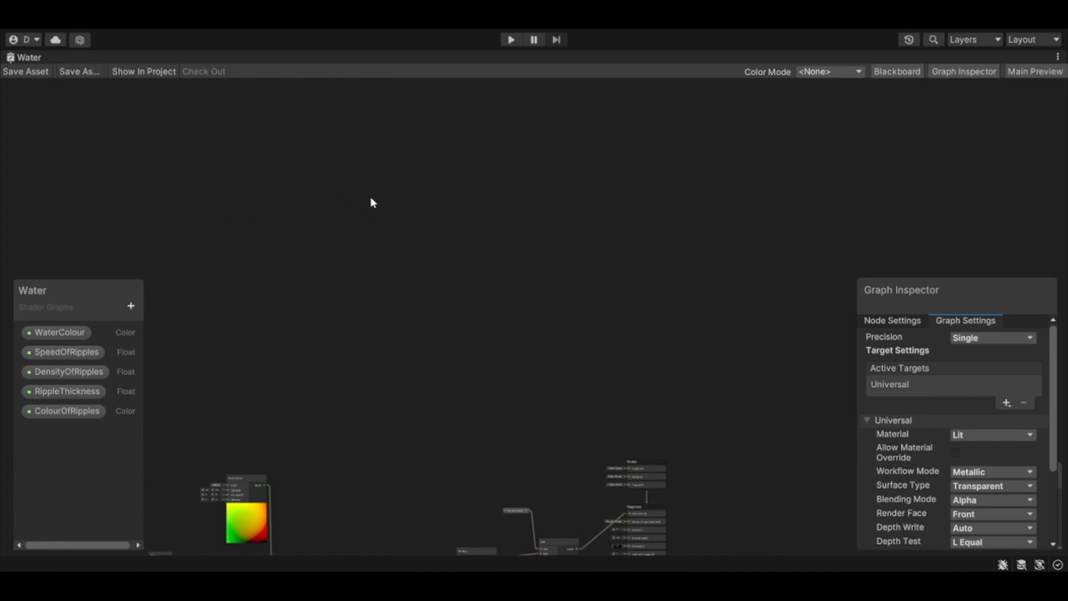
pyautogui.press('Return')
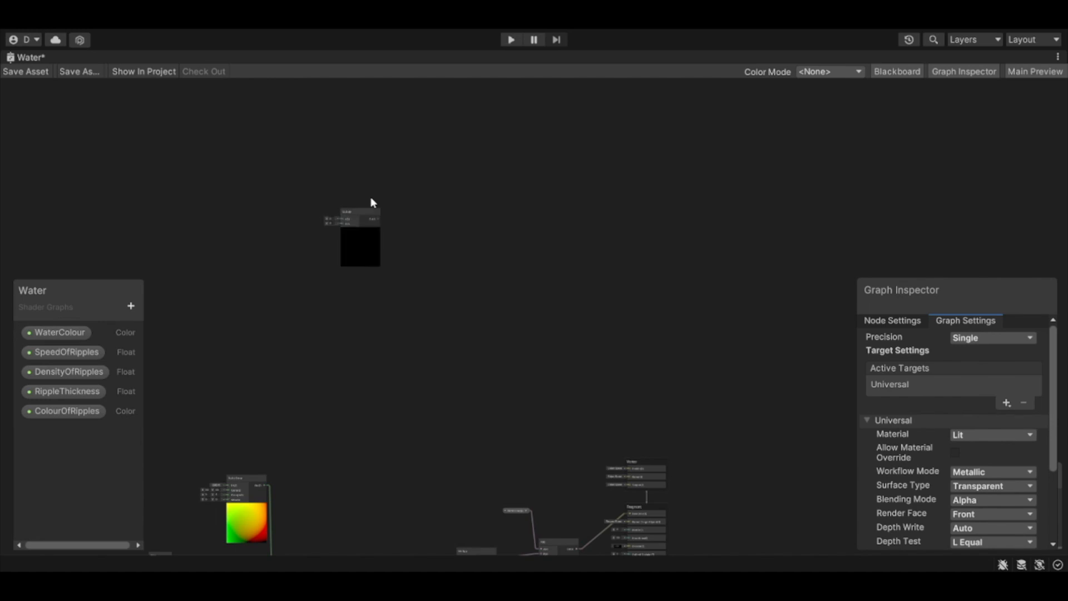
pyautogui.scroll(5, 366, 205)
pyautogui.moveTo(366, 225); pyautogui.dragTo(396, 402)
pyautogui.scroll(-8, 514, 421)
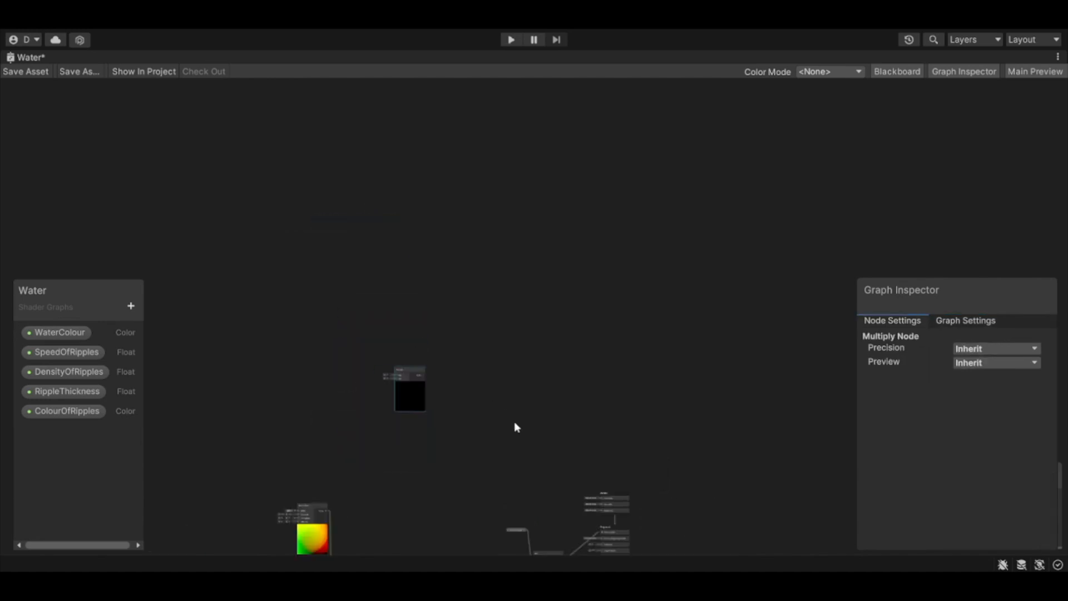
# Step: Add a Time node, connect its Time output to the new Multiply's A input and place it up and to the left
pyautogui.scroll(5, 375, 335)
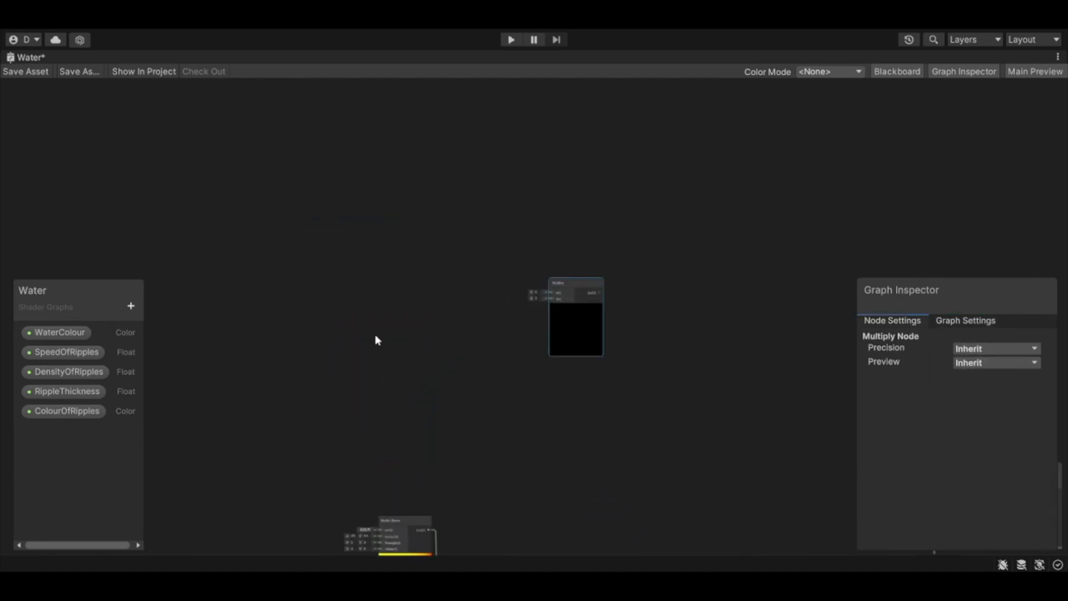
pyautogui.moveTo(382, 329); pyautogui.dragTo(310, 347, button='middle')
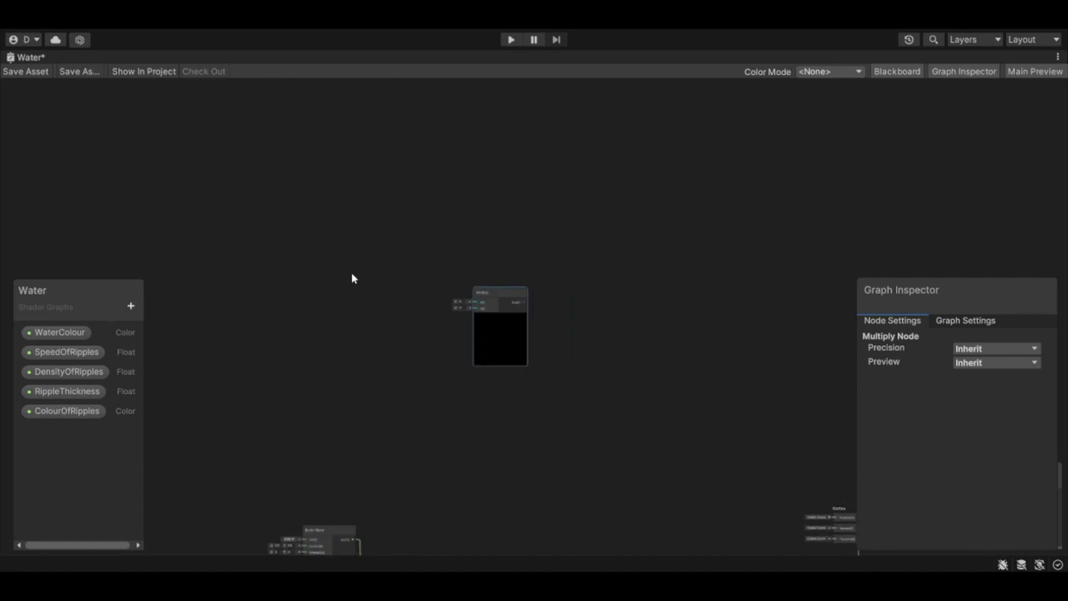
pyautogui.press('Return')
pyautogui.scroll(4, 353, 279)
pyautogui.moveTo(326, 304); pyautogui.dragTo(566, 319)
pyautogui.moveTo(329, 286); pyautogui.dragTo(378, 248)
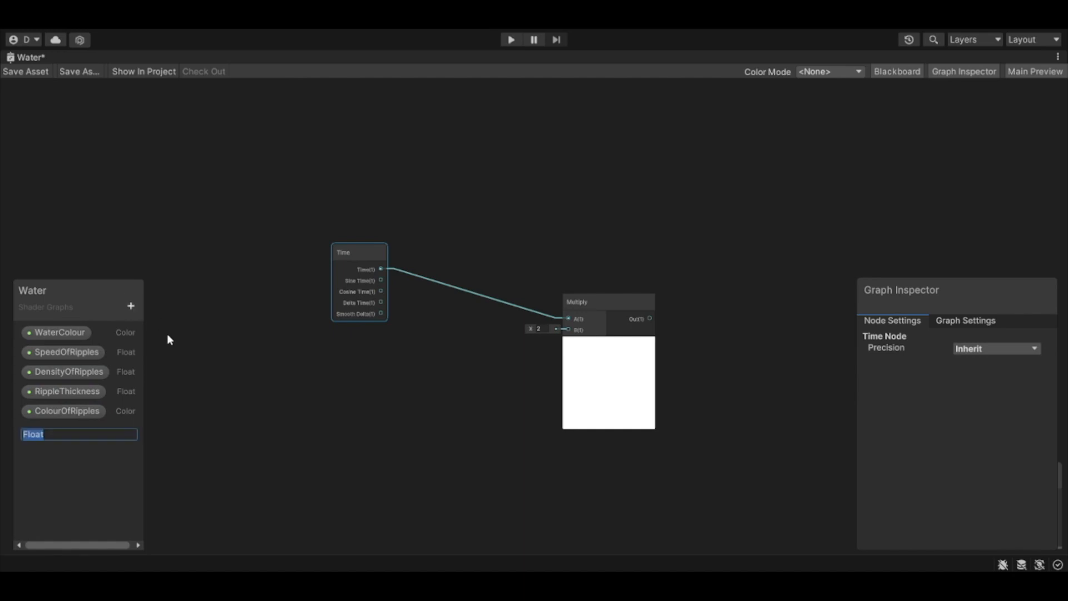
# Step: Add a Float property to the shader graph and name it SpeedOfWaves
pyautogui.write('SpeedOfwaves')
pyautogui.press('Return')
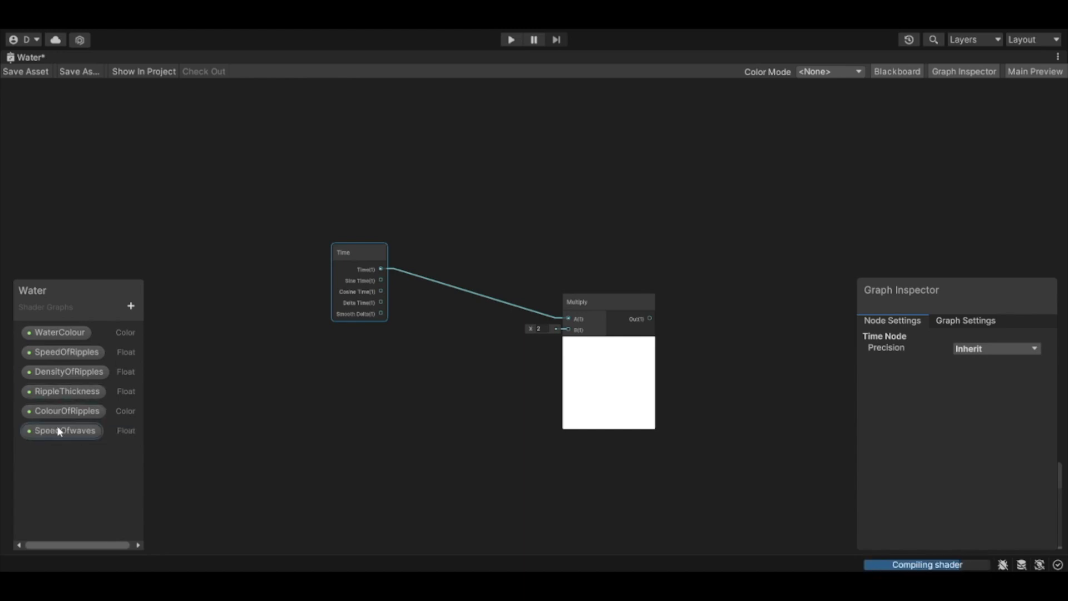
pyautogui.doubleClick(67, 432)
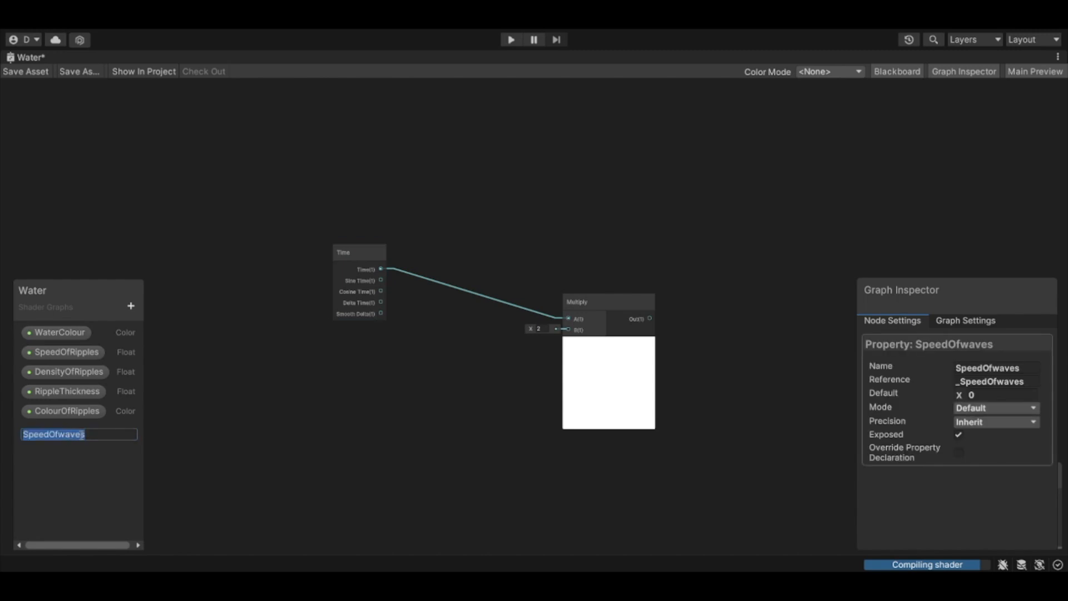
pyautogui.click(70, 434)
pyautogui.press('BackSpace')
pyautogui.write('W')
pyautogui.press('Return')
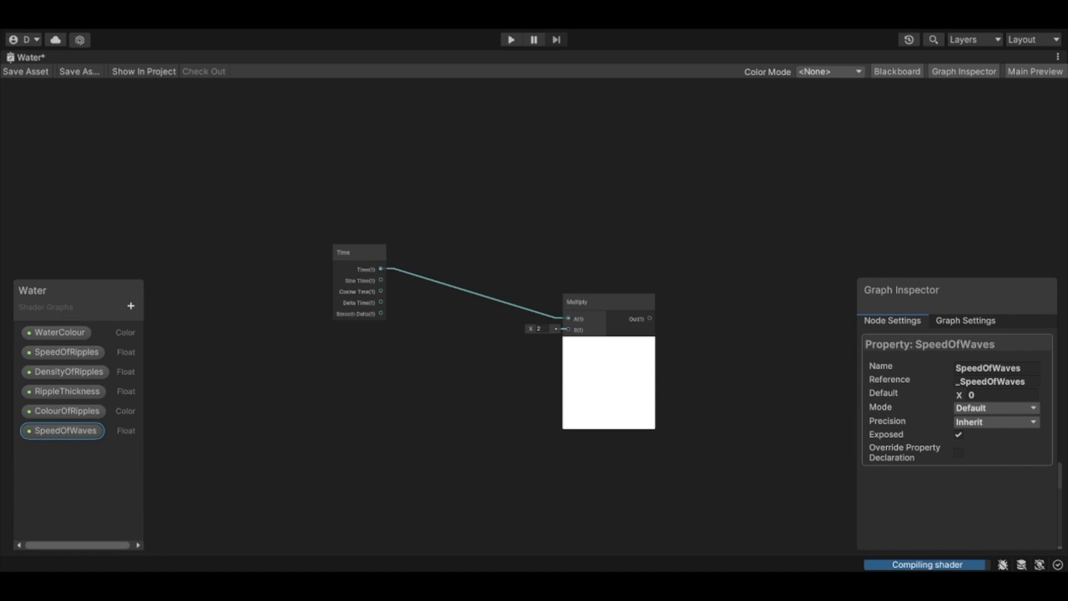
# Step: Set the SpeedOfWaves default to 1, place the property in the graph below Time and connect it to Multiply's B input
pyautogui.click(979, 394)
pyautogui.write('1')
pyautogui.click(318, 365)
pyautogui.click(100, 430)
pyautogui.moveTo(367, 361); pyautogui.dragTo(568, 329)
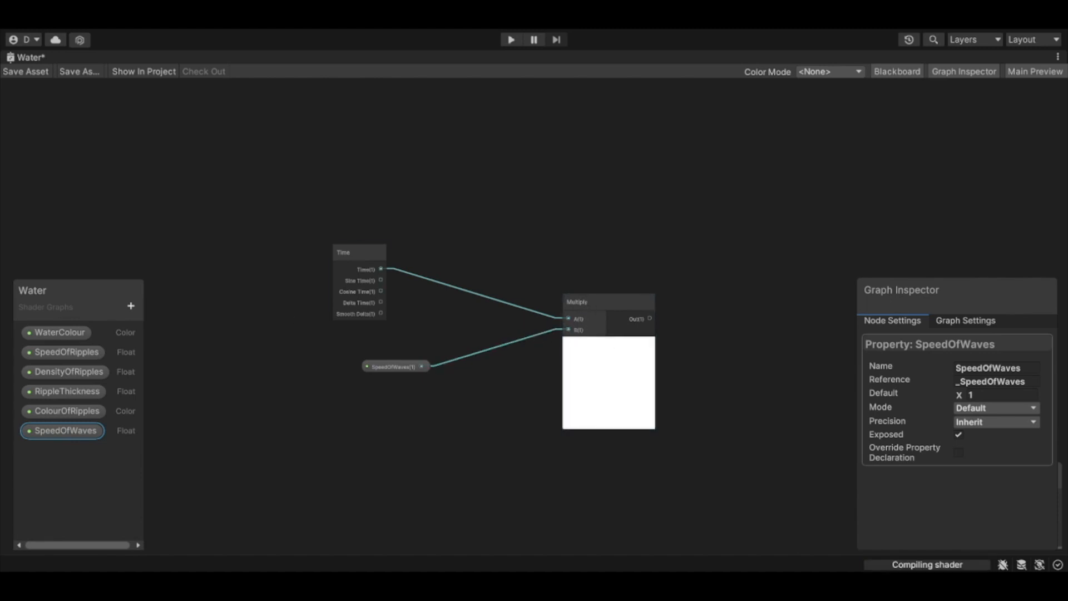
# Step: Add Gradient Noise and Tiling And Offset nodes beyond the Multiply node, placing Tiling And Offset higher with its preview collapsed
pyautogui.moveTo(573, 345); pyautogui.dragTo(299, 332, button='middle')
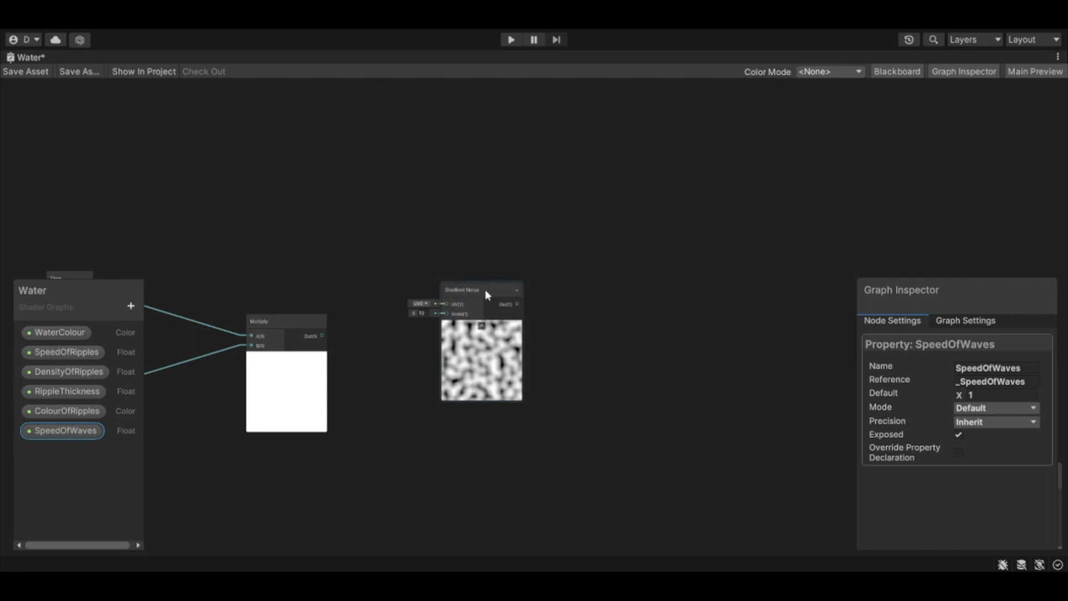
pyautogui.moveTo(485, 289); pyautogui.dragTo(512, 288)
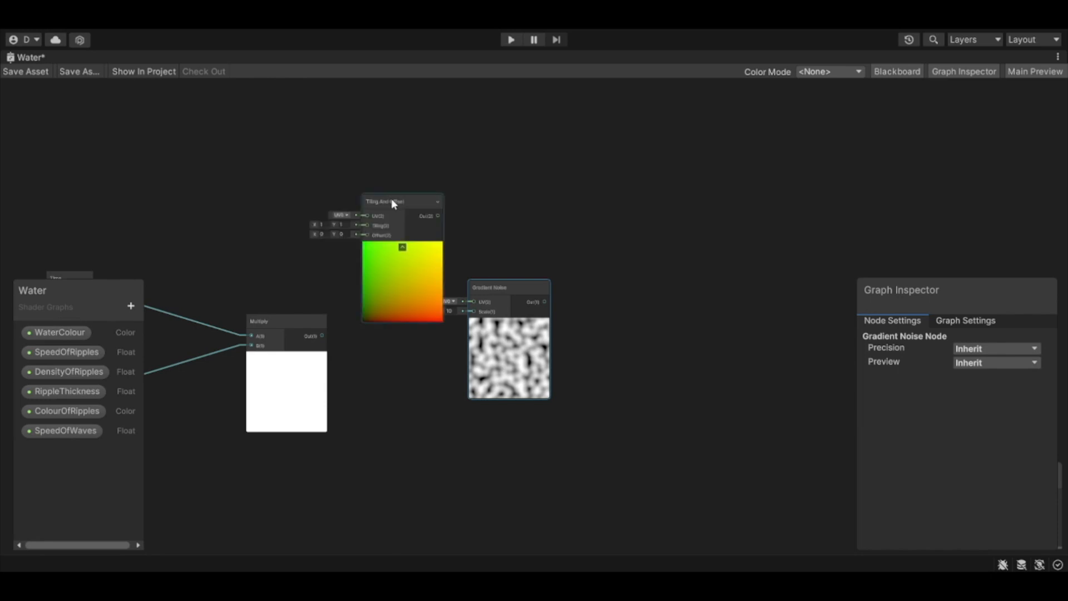
pyautogui.moveTo(395, 198); pyautogui.dragTo(399, 151)
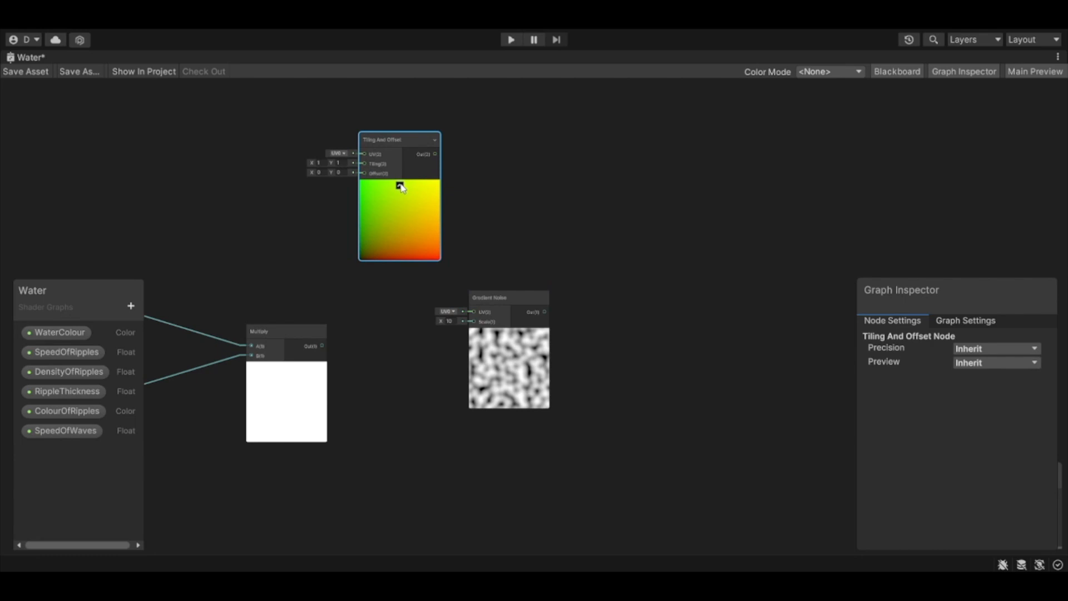
pyautogui.click(399, 185)
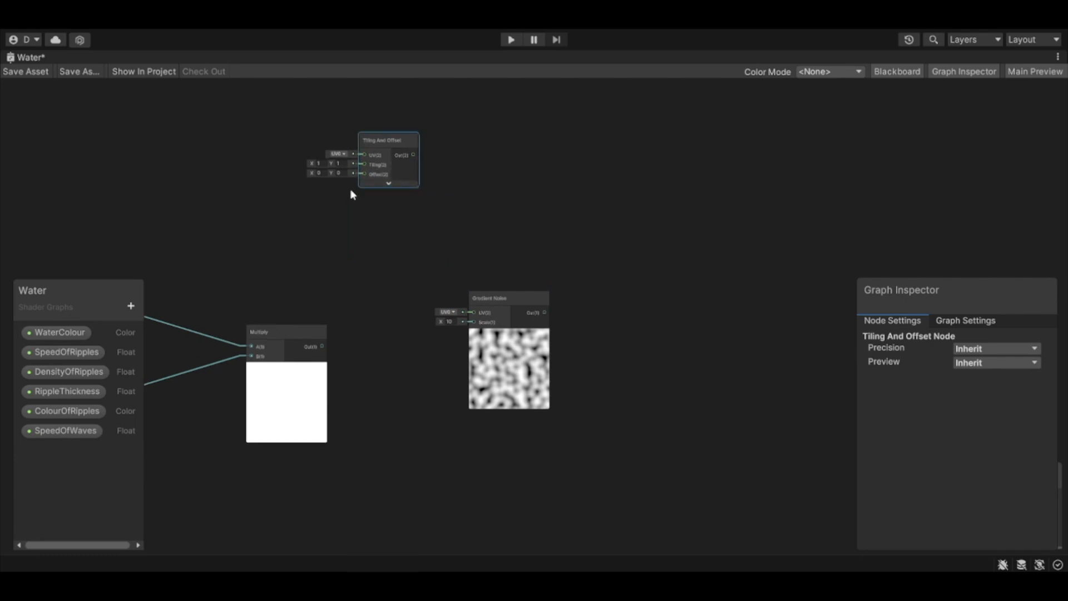
# Step: Connect the Multiply output to Tiling And Offset's Offset input and expand that node's preview
pyautogui.scroll(2, 352, 194)
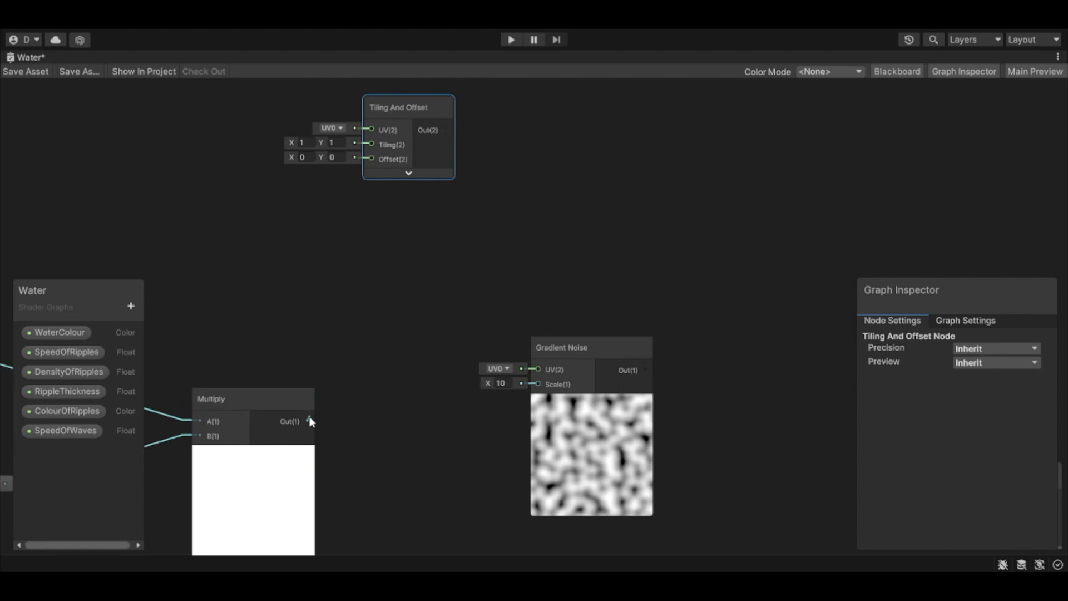
pyautogui.moveTo(310, 421); pyautogui.dragTo(325, 383)
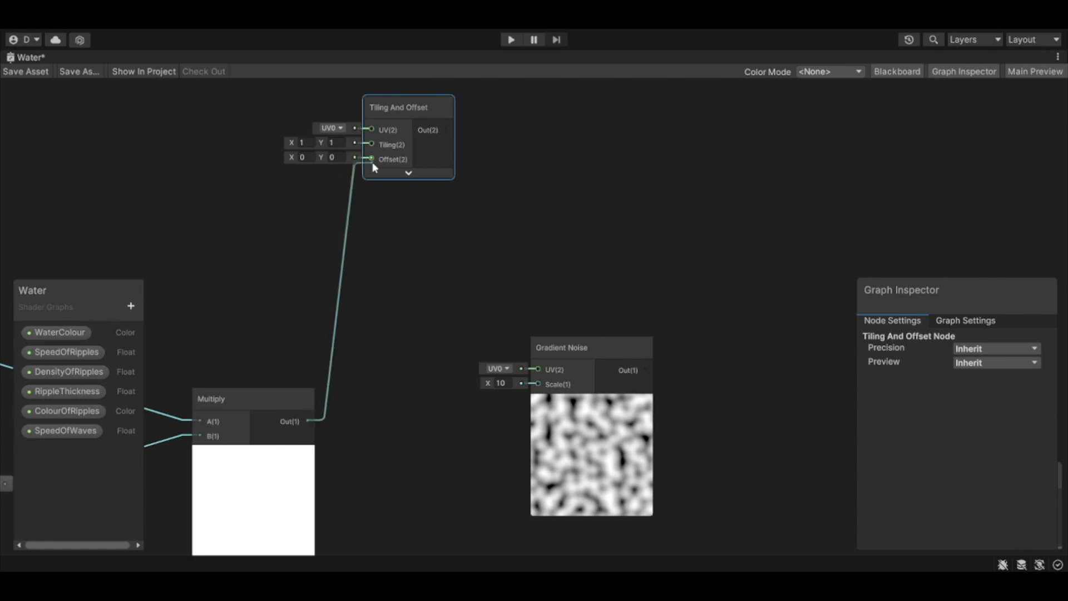
pyautogui.moveTo(372, 162); pyautogui.dragTo(372, 159)
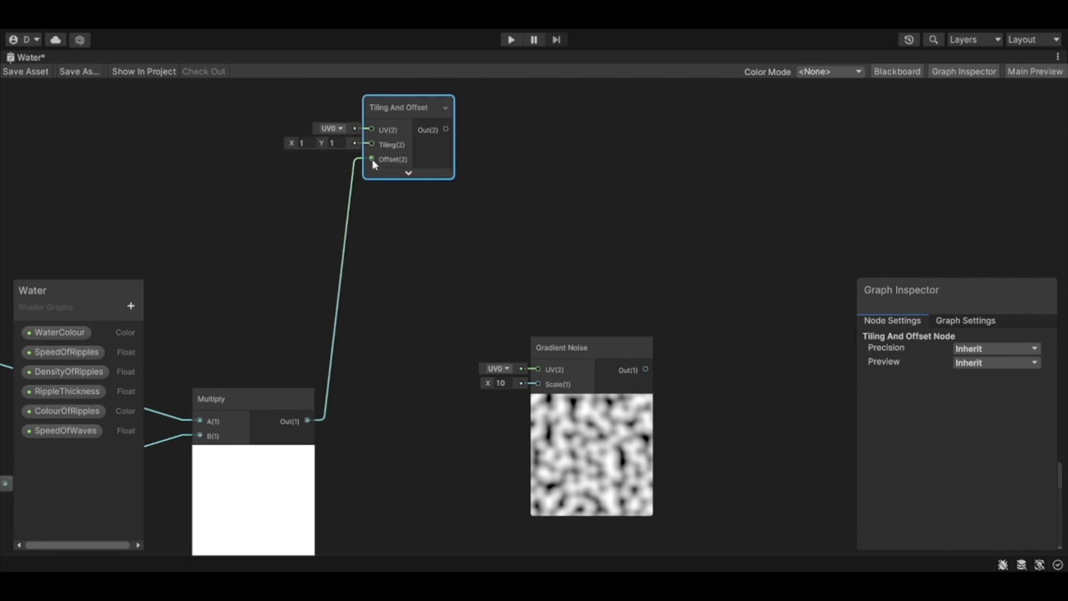
pyautogui.click(409, 174)
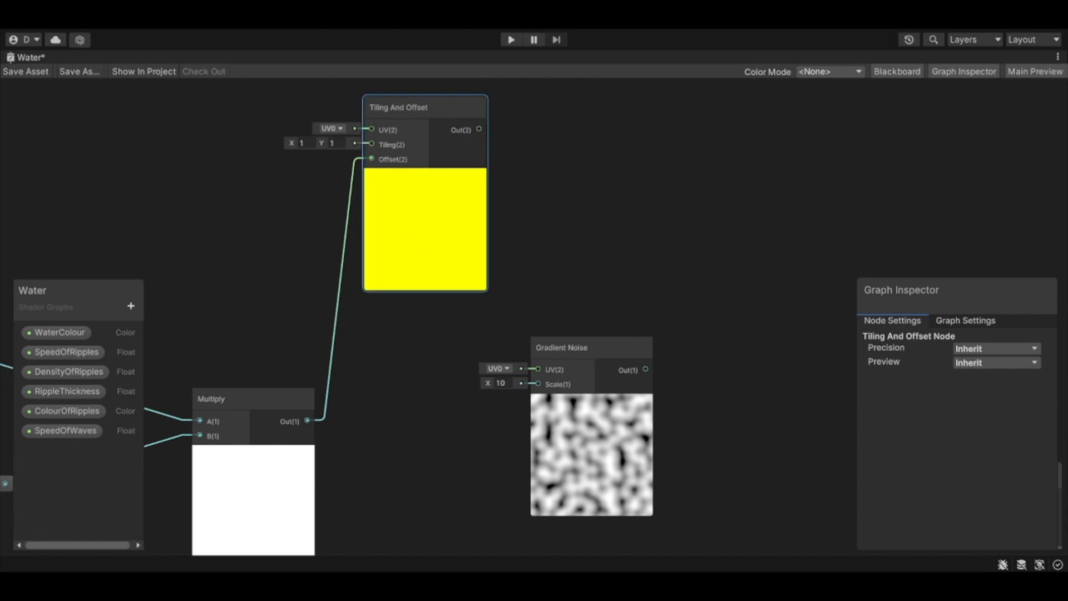
# Step: Connect the Tiling And Offset output to Gradient Noise's UV input and position Tiling And Offset between Multiply and Gradient Noise, above both
pyautogui.moveTo(467, 111); pyautogui.dragTo(534, 470)
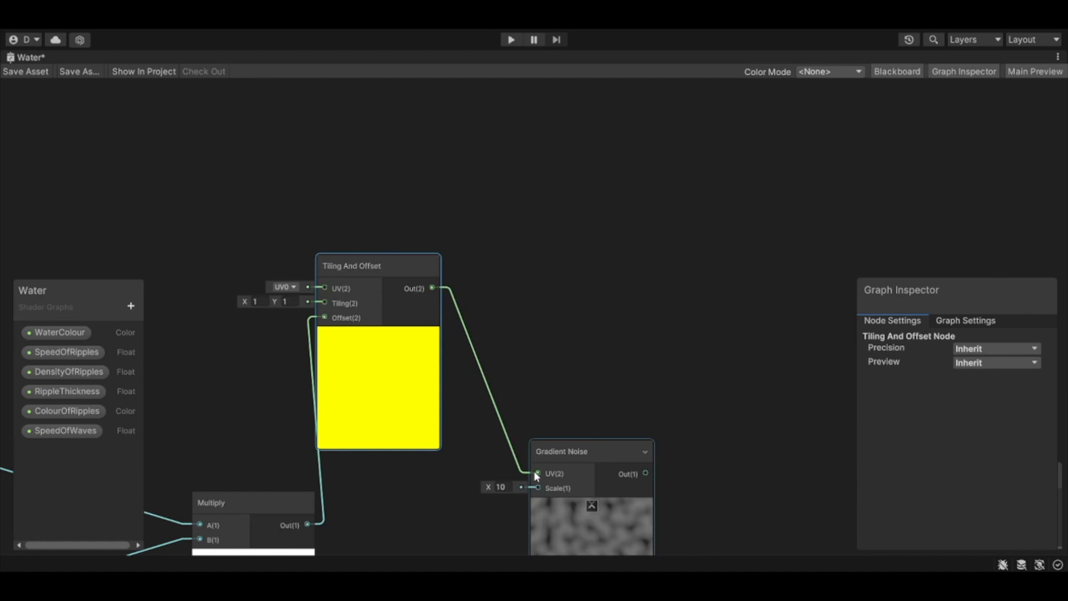
pyautogui.scroll(-5, 487, 496)
pyautogui.scroll(5, 449, 384)
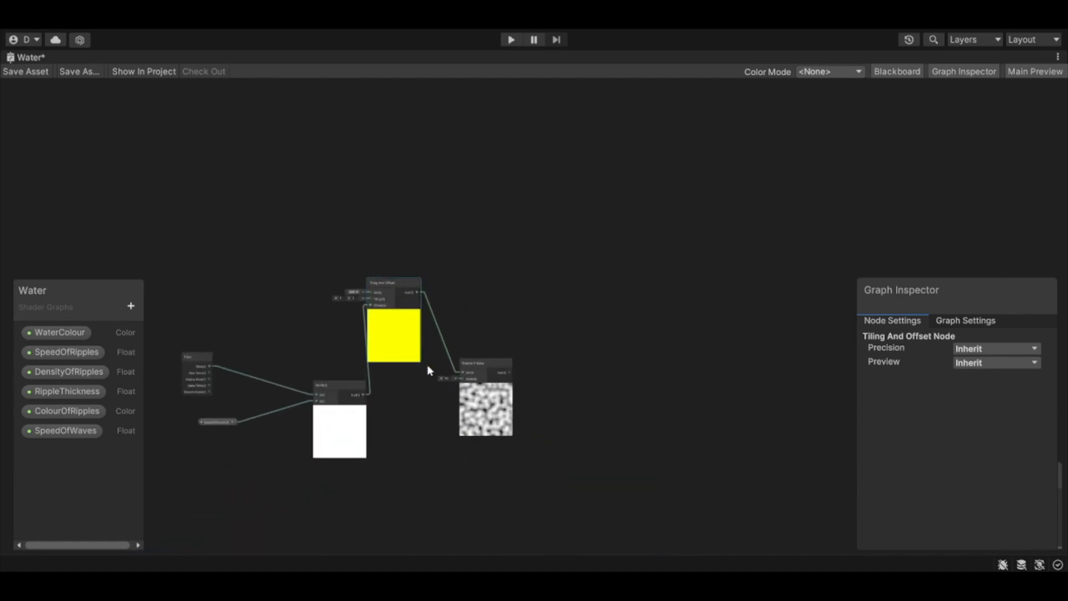
pyautogui.click(356, 125)
pyautogui.moveTo(358, 126); pyautogui.dragTo(379, 118)
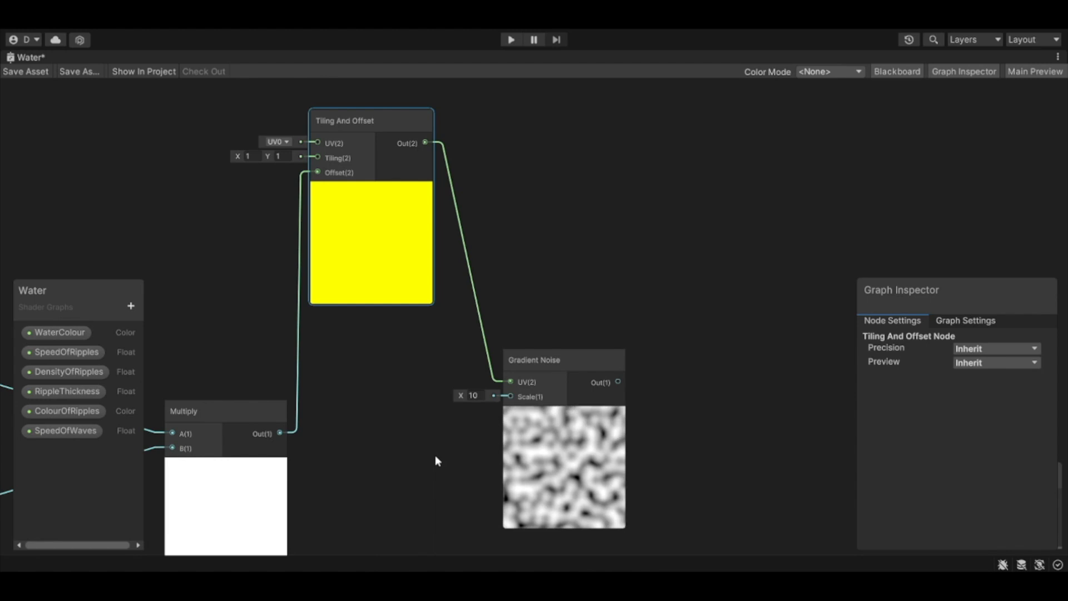
# Step: Add a Float property to the shader graph and name it SizeOfWaves
pyautogui.moveTo(104, 423); pyautogui.dragTo(106, 417)
pyautogui.click(132, 296)
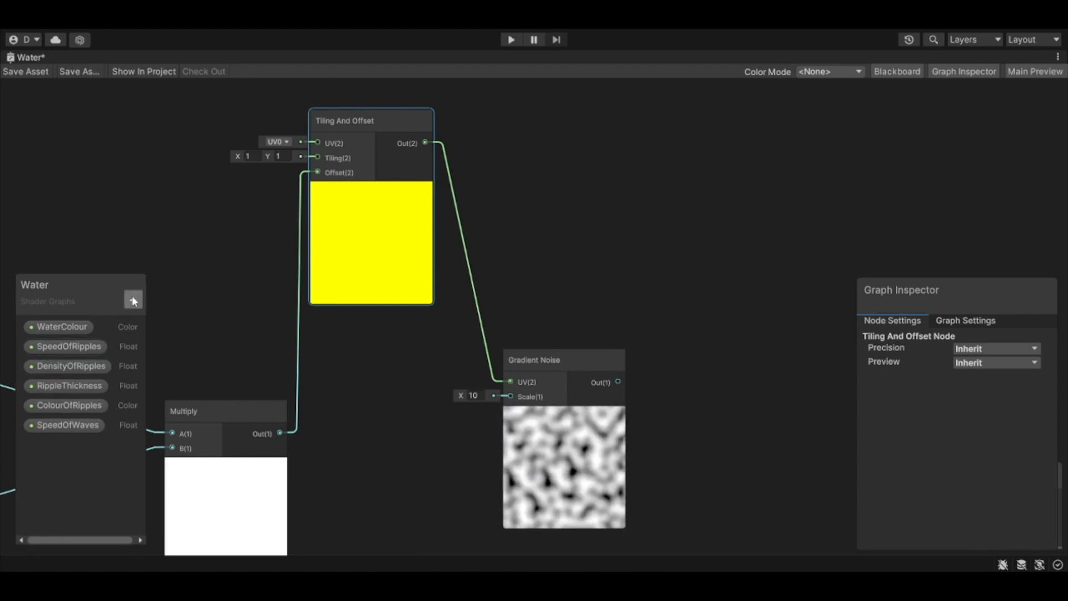
pyautogui.click(175, 319)
pyautogui.write('Si')
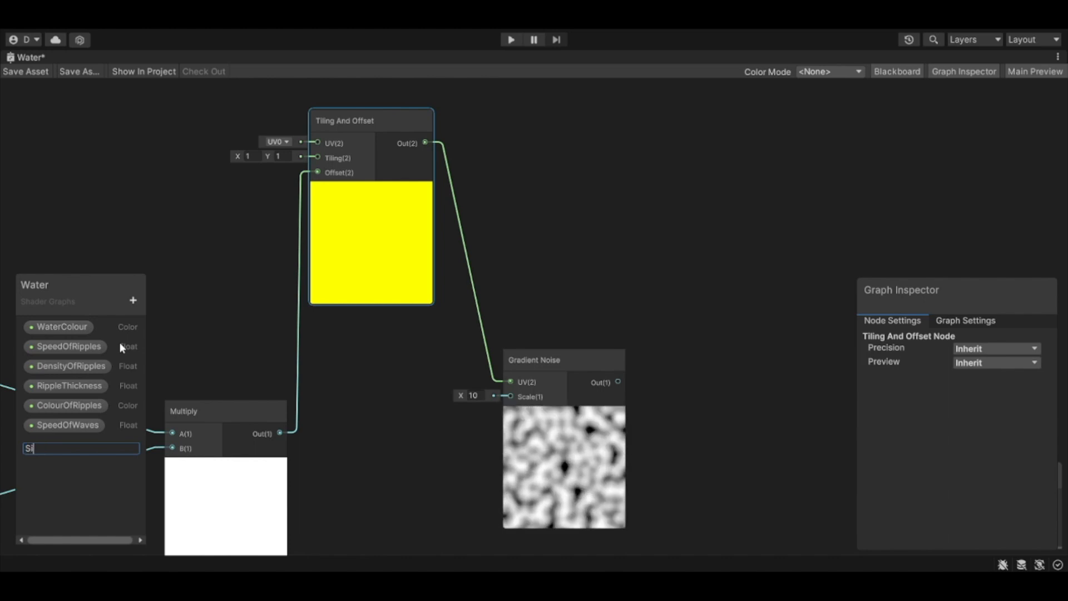
pyautogui.write('zeOFWaves')
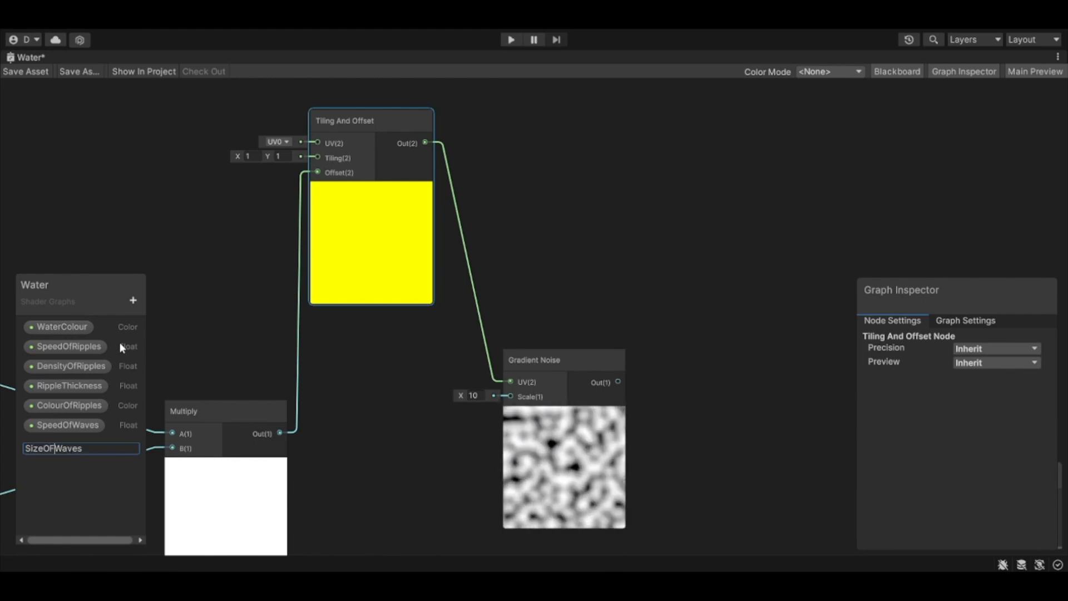
pyautogui.press('Left')
pyautogui.press('Left')
pyautogui.press('Left')
pyautogui.press('BackSpace')
pyautogui.write('f')
pyautogui.press('Return')
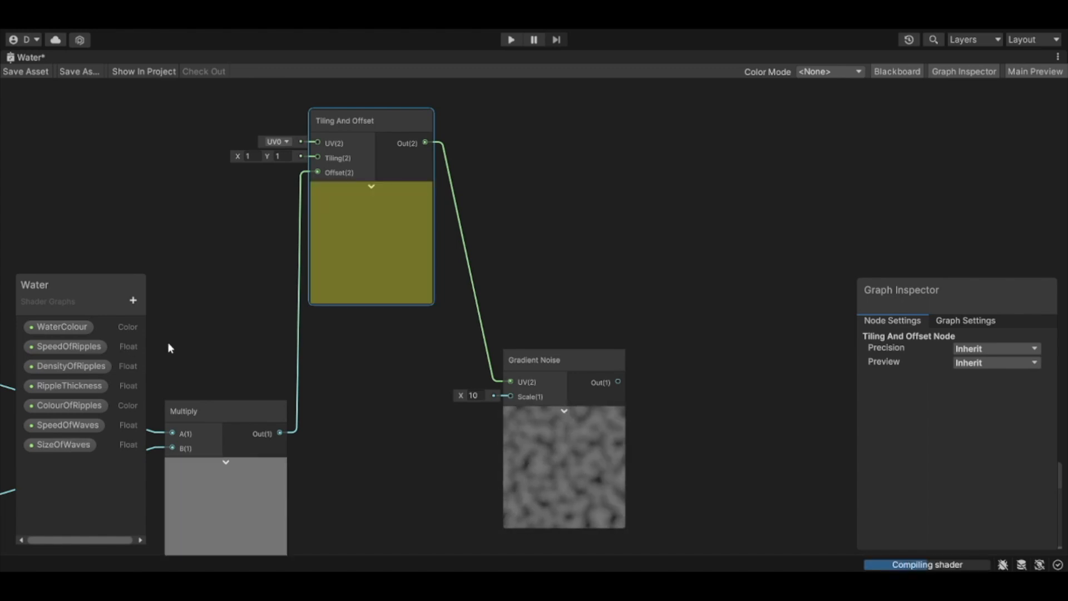
# Step: Set the SizeOfWaves default to 5, place the property in the graph and connect it to Gradient Noise's Scale input
pyautogui.click(63, 445)
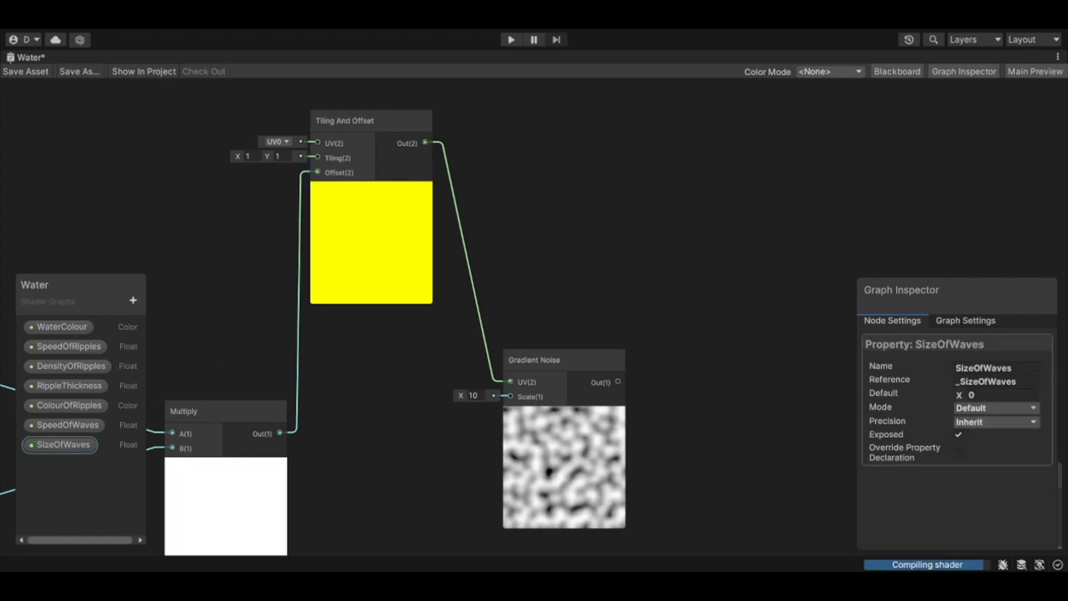
pyautogui.click(1022, 396)
pyautogui.write('5')
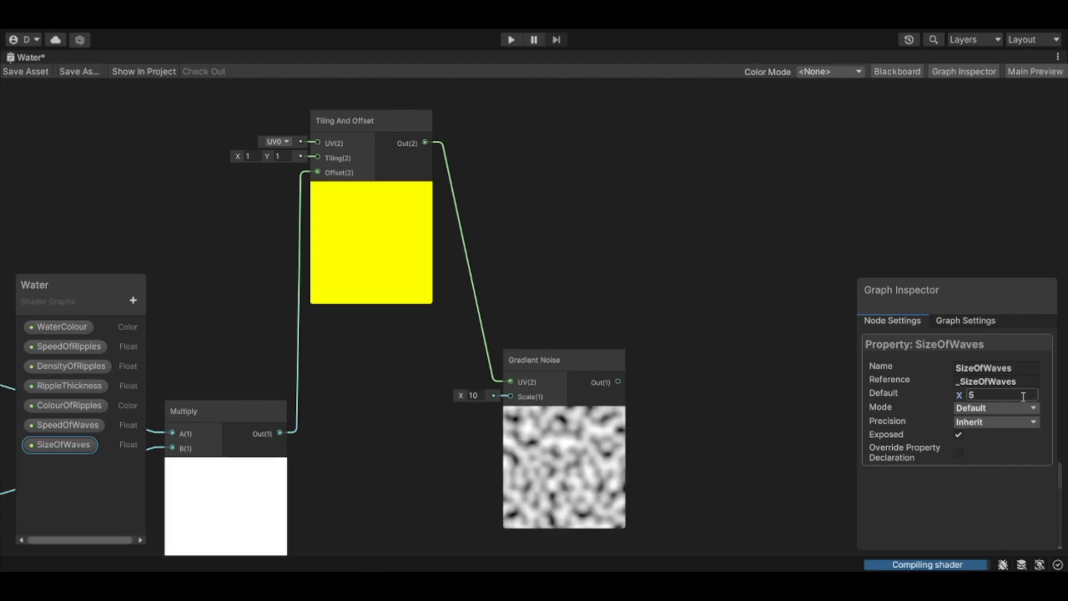
pyautogui.click(81, 447)
pyautogui.moveTo(81, 449); pyautogui.dragTo(514, 393)
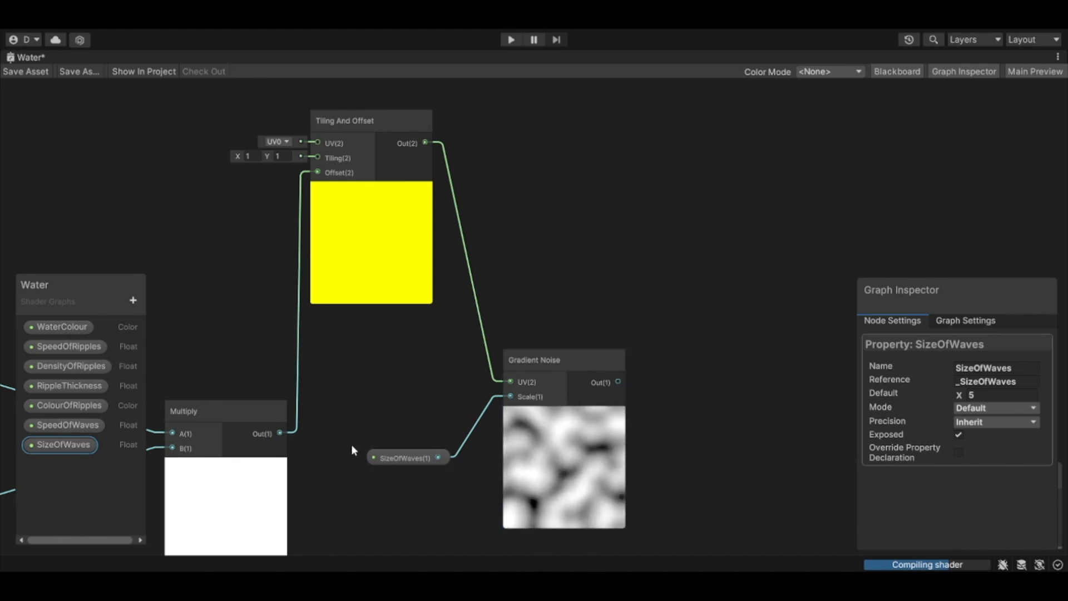
# Step: Add another Multiply node after Gradient Noise, connect the noise output to its B input and move it closer
pyautogui.scroll(-5, 742, 349)
pyautogui.moveTo(623, 385); pyautogui.dragTo(558, 393, button='middle')
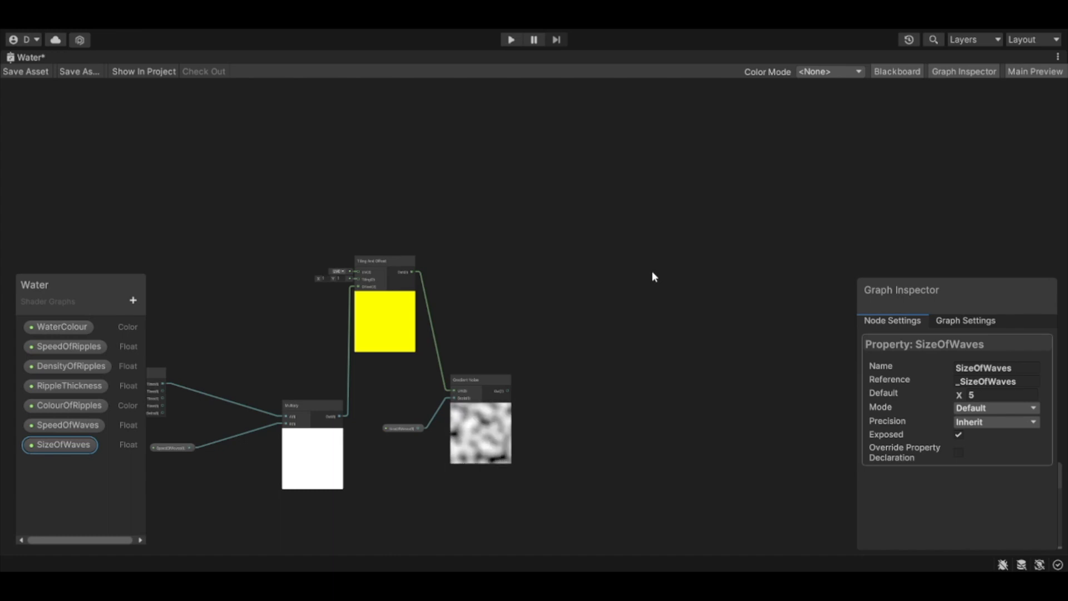
pyautogui.hotkey('ctrl', 'v')
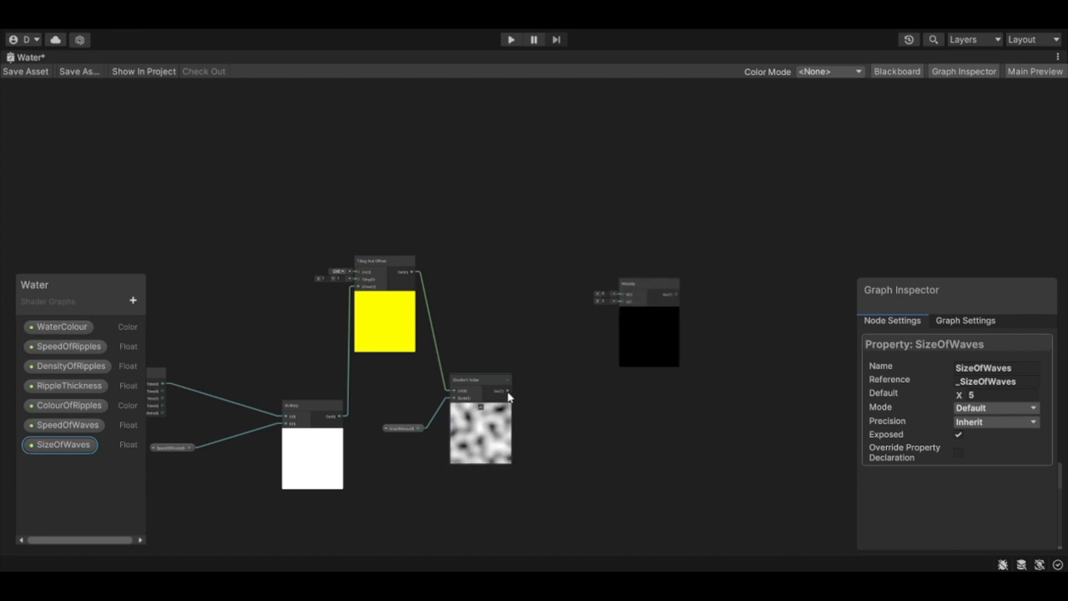
pyautogui.moveTo(507, 392); pyautogui.dragTo(623, 303)
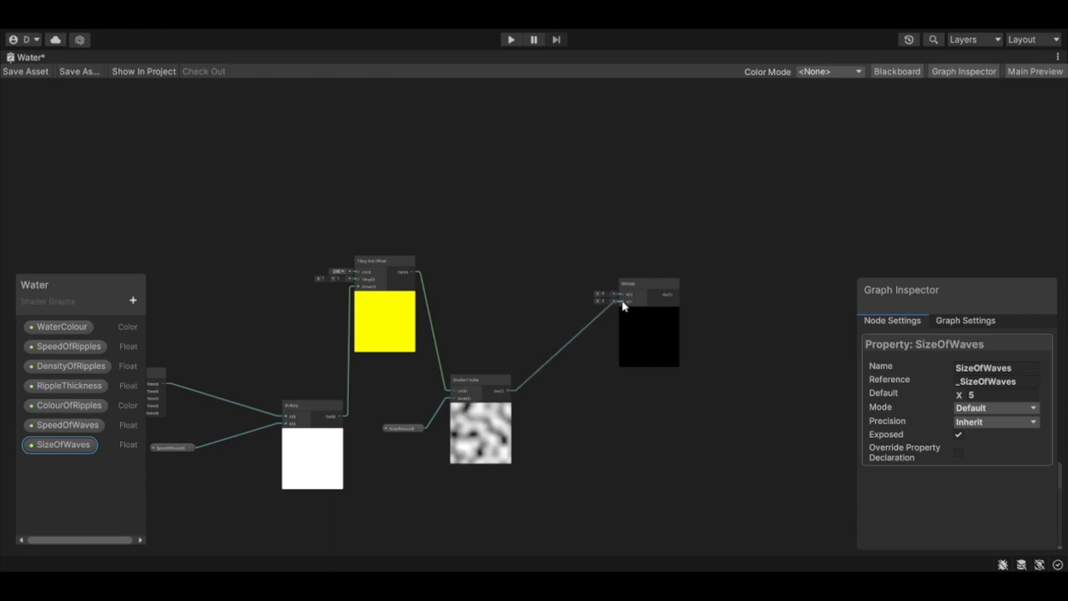
pyautogui.scroll(-3, 624, 305)
pyautogui.scroll(6, 631, 303)
pyautogui.moveTo(631, 265); pyautogui.dragTo(557, 328)
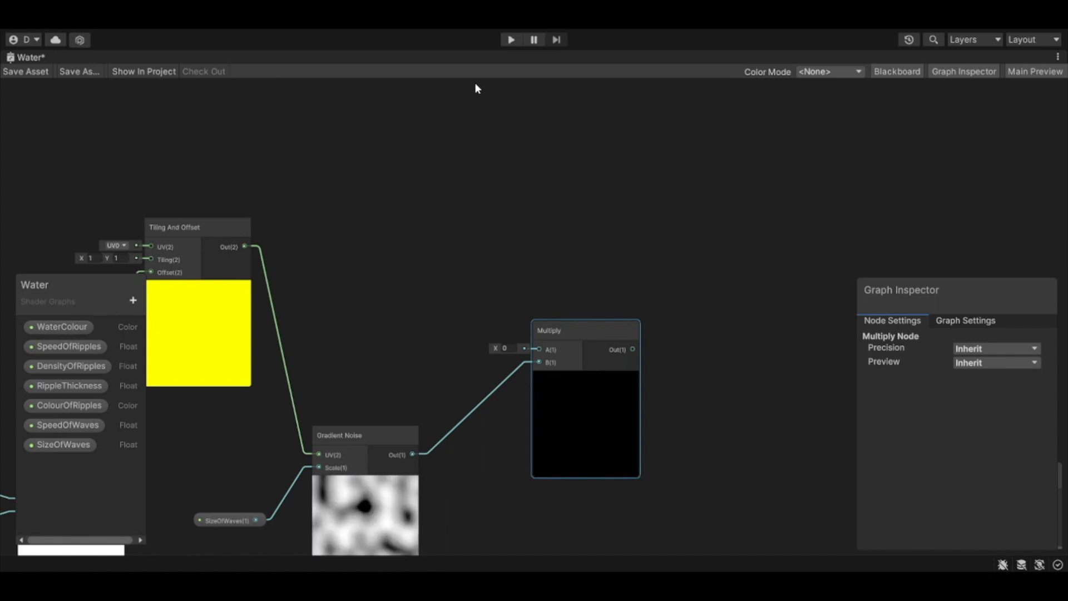
# Step: Add a Normal Vector node, set its space to Object and place it above and to the left of the new Multiply
pyautogui.press('Return')
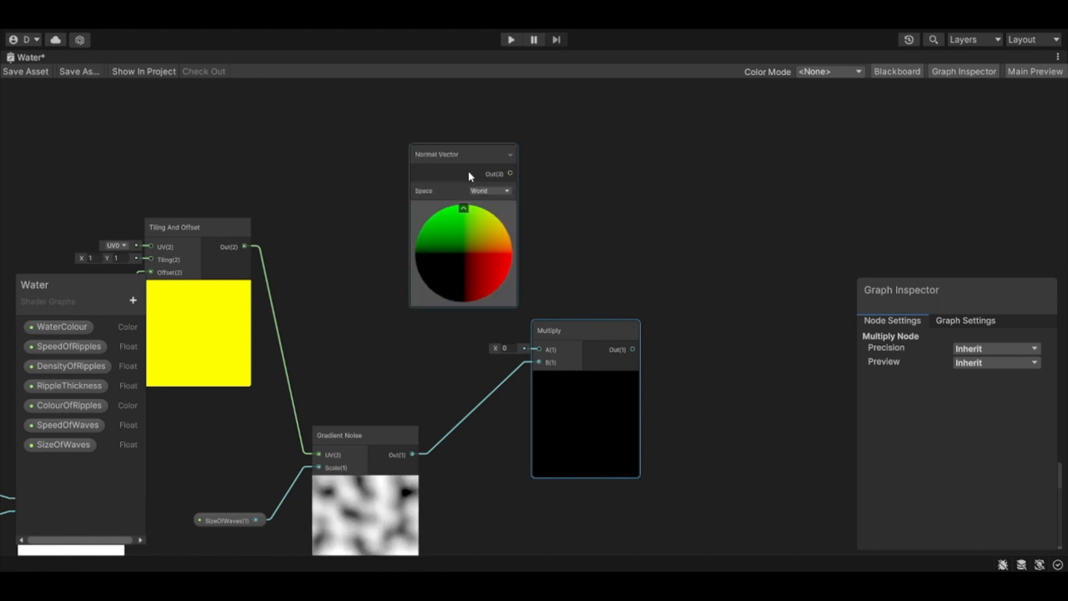
pyautogui.scroll(4, 476, 194)
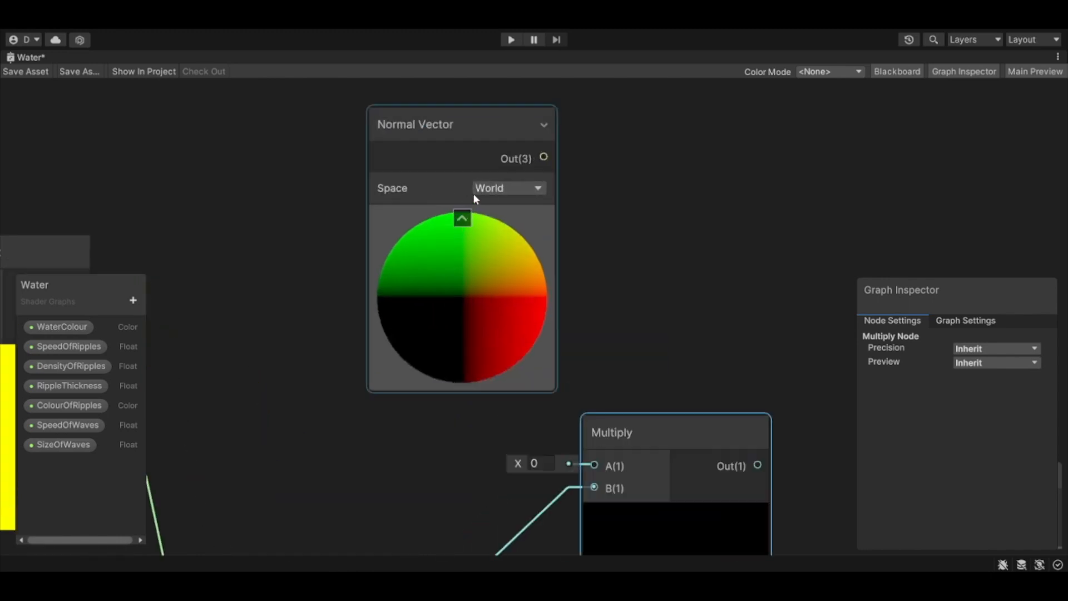
pyautogui.click(507, 207)
pyautogui.moveTo(467, 123); pyautogui.dragTo(332, 173)
pyautogui.scroll(-1, 548, 348)
pyautogui.moveTo(551, 347); pyautogui.dragTo(549, 276, button='middle')
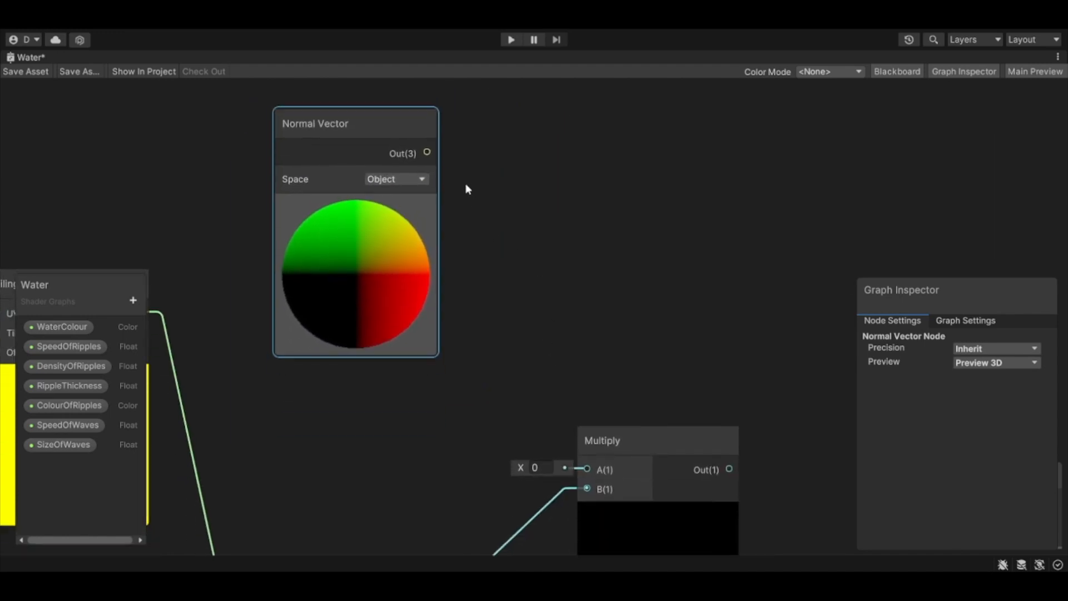
# Step: Connect the Normal Vector output to the A input of the Multiply fed by Gradient Noise
pyautogui.moveTo(598, 469); pyautogui.dragTo(588, 467)
pyautogui.scroll(-1, 588, 467)
pyautogui.moveTo(605, 469); pyautogui.dragTo(535, 343, button='middle')
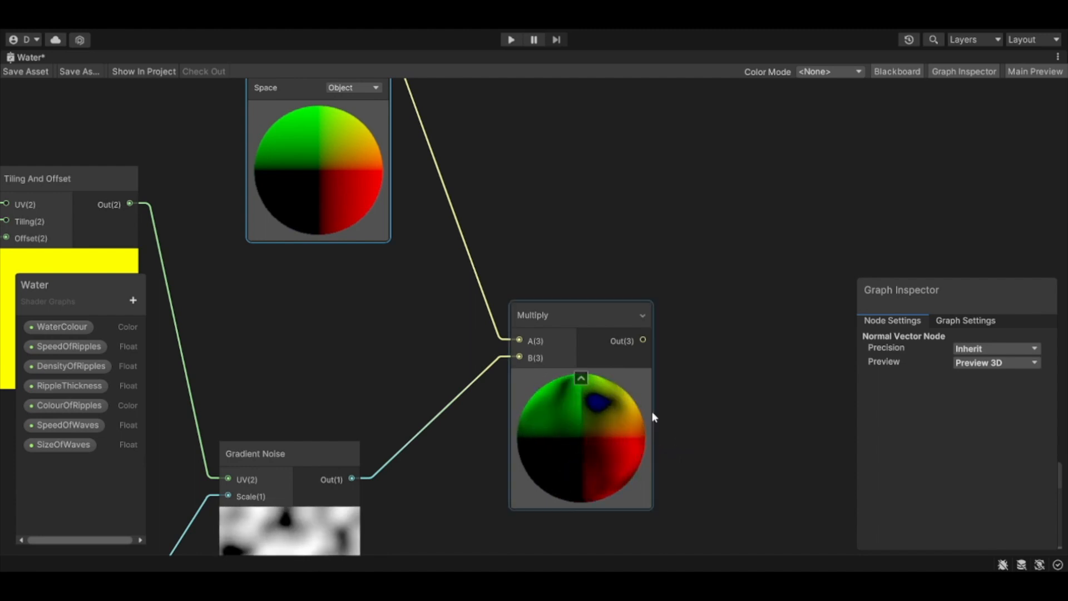
# Step: Add an Add node after the second Multiply and connect the Multiply output to its A input
pyautogui.moveTo(736, 320); pyautogui.dragTo(433, 299, button='middle')
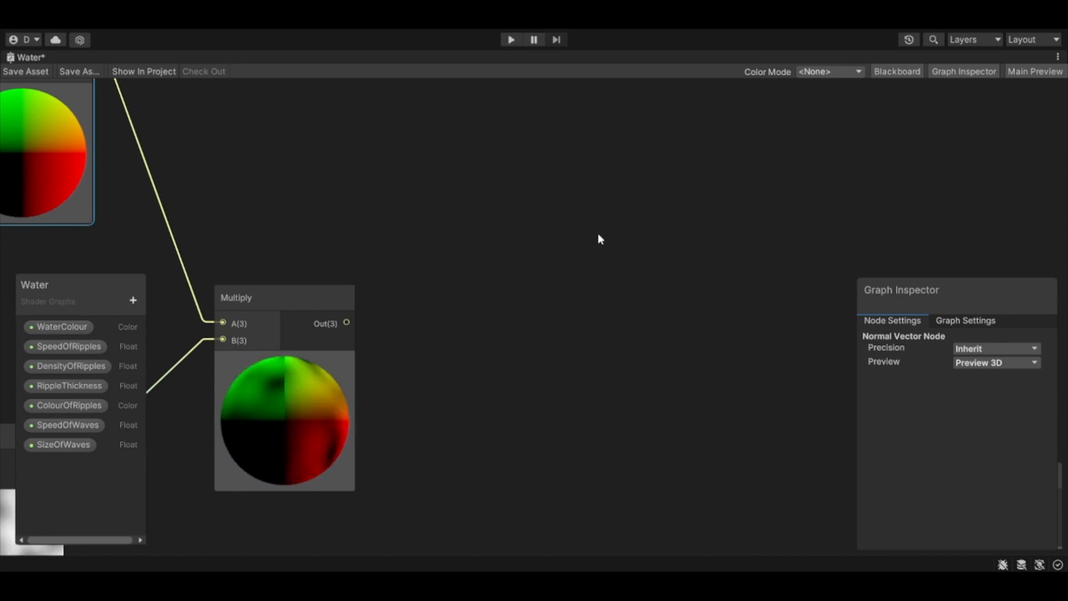
pyautogui.press('Return')
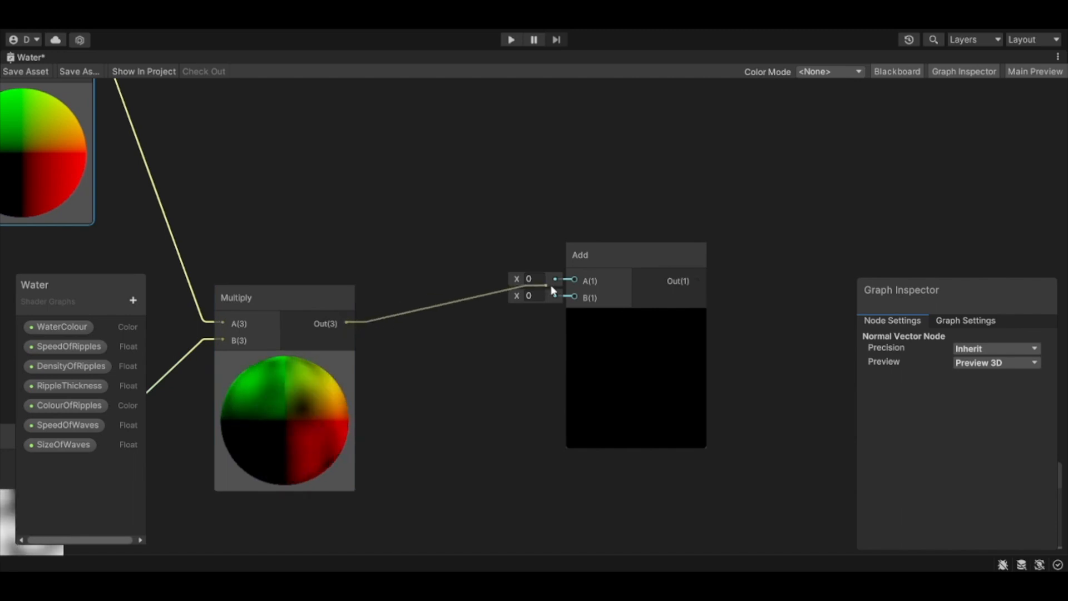
pyautogui.moveTo(573, 283); pyautogui.dragTo(574, 281)
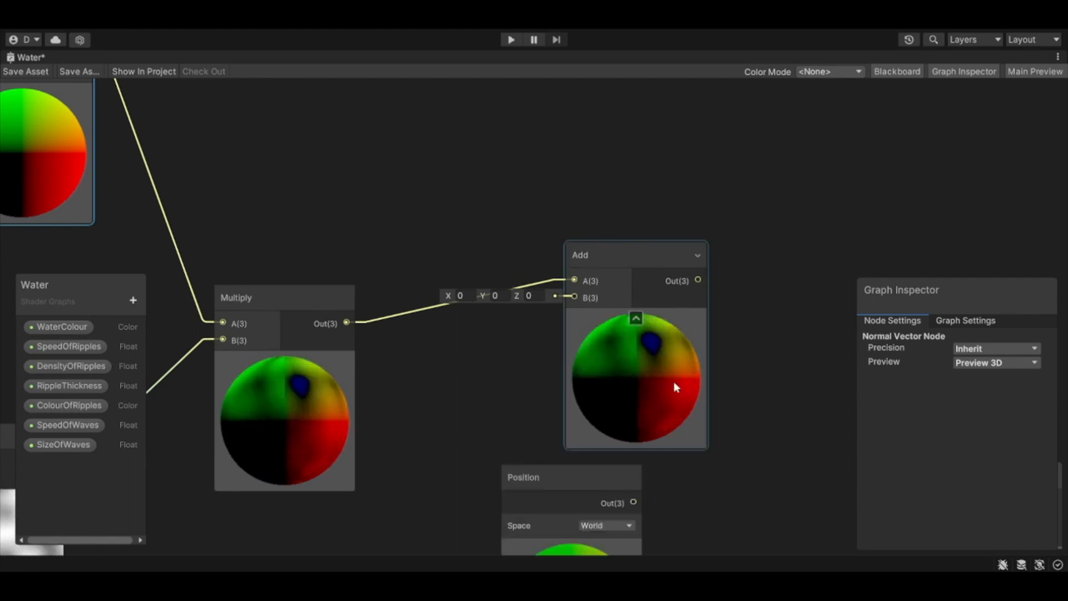
# Step: Add a Position node below the Multiply-to-Add connection, set its space to Object and connect its output to Add's B input
pyautogui.moveTo(556, 469); pyautogui.dragTo(427, 358)
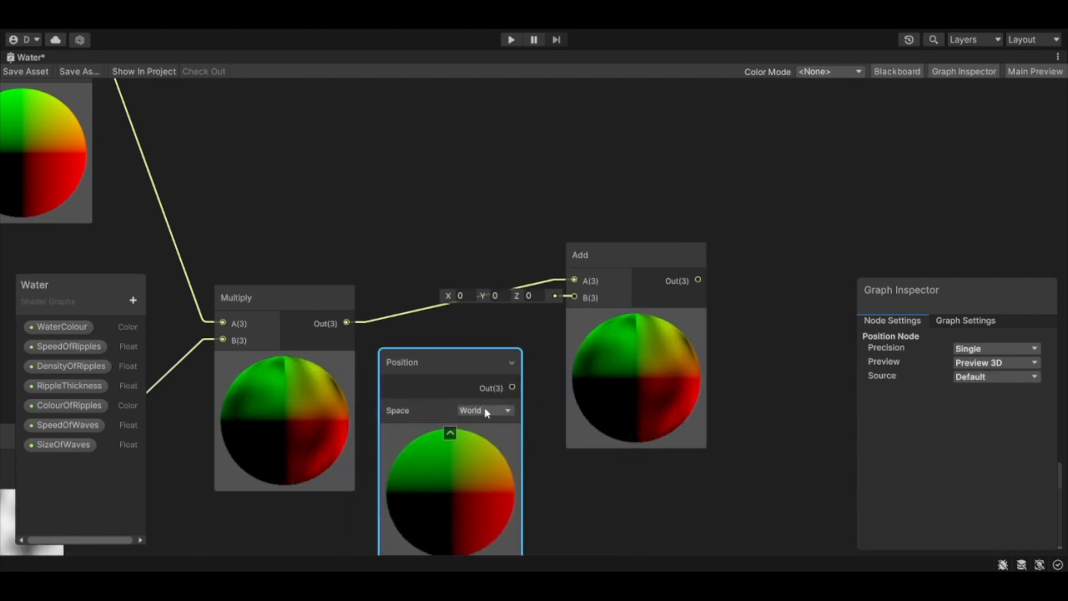
pyautogui.click(488, 426)
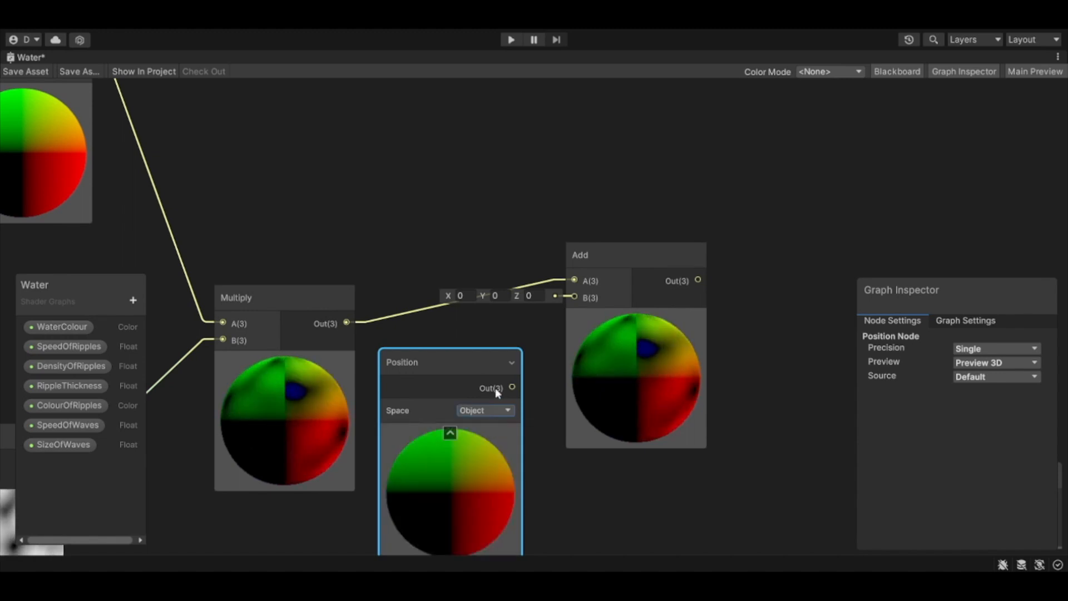
pyautogui.moveTo(512, 387); pyautogui.dragTo(574, 301)
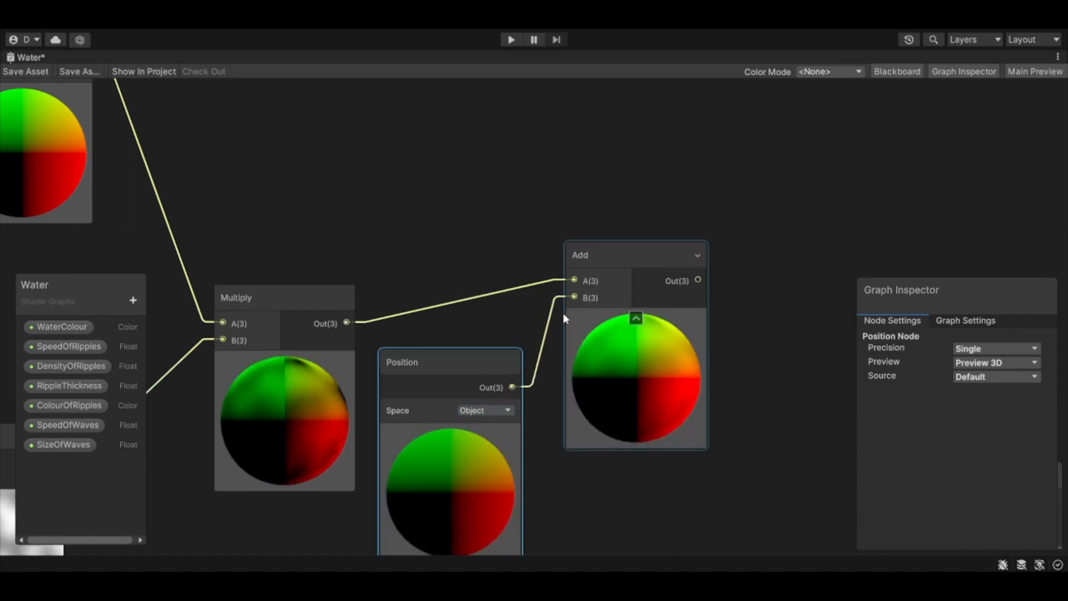
pyautogui.scroll(-2, 579, 447)
pyautogui.scroll(-3, 579, 442)
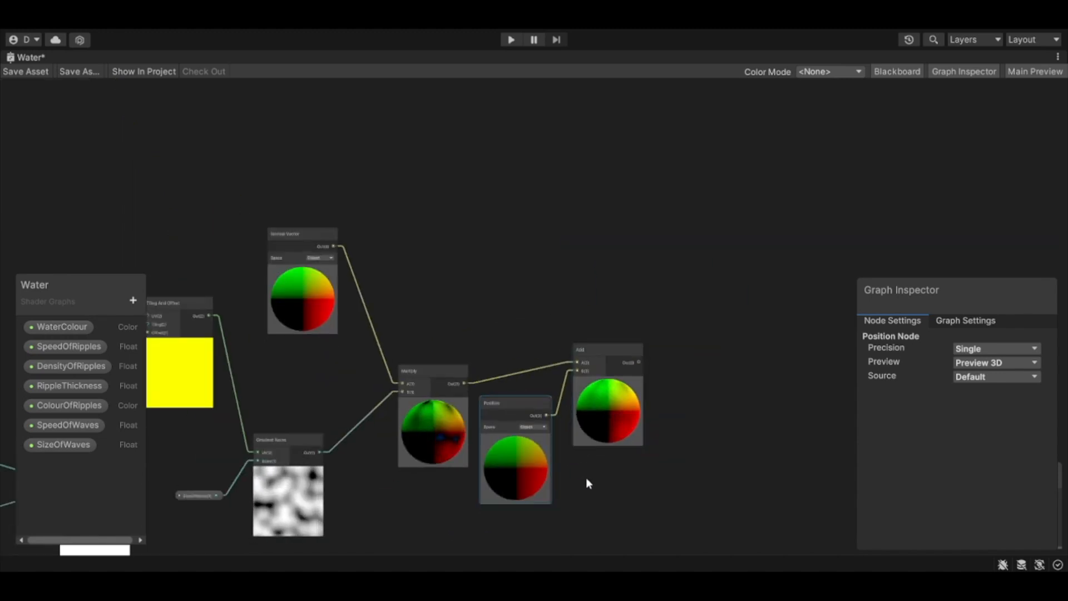
pyautogui.moveTo(527, 404); pyautogui.dragTo(533, 410)
# Step: Move the Vertex block up beside the wave nodes, to the right of the Add node
pyautogui.moveTo(576, 448); pyautogui.dragTo(469, 200, button='middle')
pyautogui.scroll(-2, 462, 278)
pyautogui.moveTo(467, 460); pyautogui.dragTo(682, 263)
pyautogui.scroll(3, 633, 272)
pyautogui.scroll(-2, 633, 272)
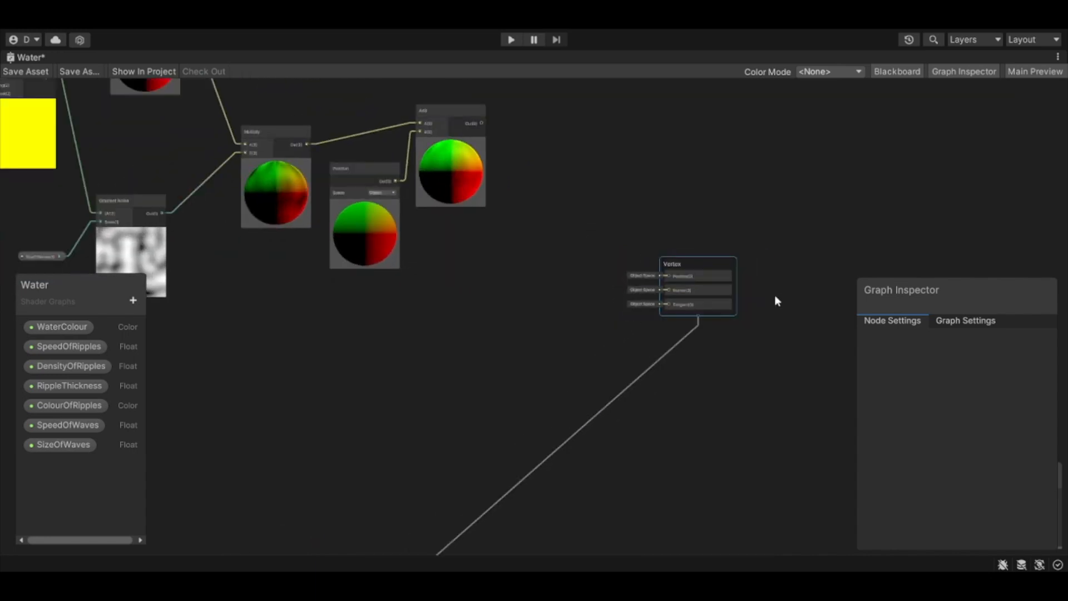
# Step: Connect the Add node's output to the Position input of the Vertex block
pyautogui.scroll(-3, 589, 292)
pyautogui.moveTo(584, 296); pyautogui.dragTo(565, 320, button='middle')
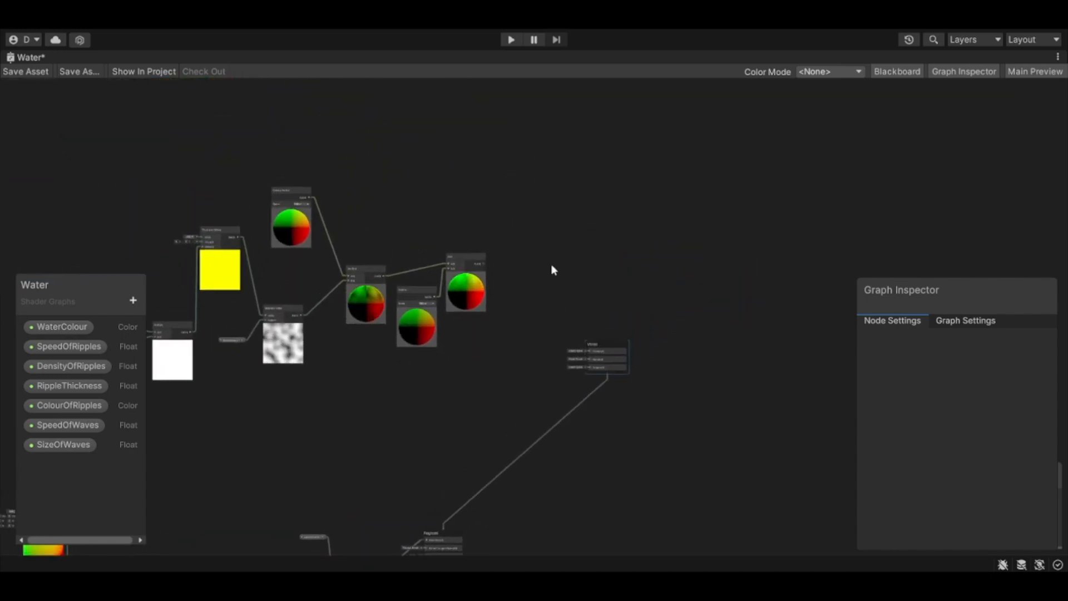
pyautogui.scroll(2, 506, 294)
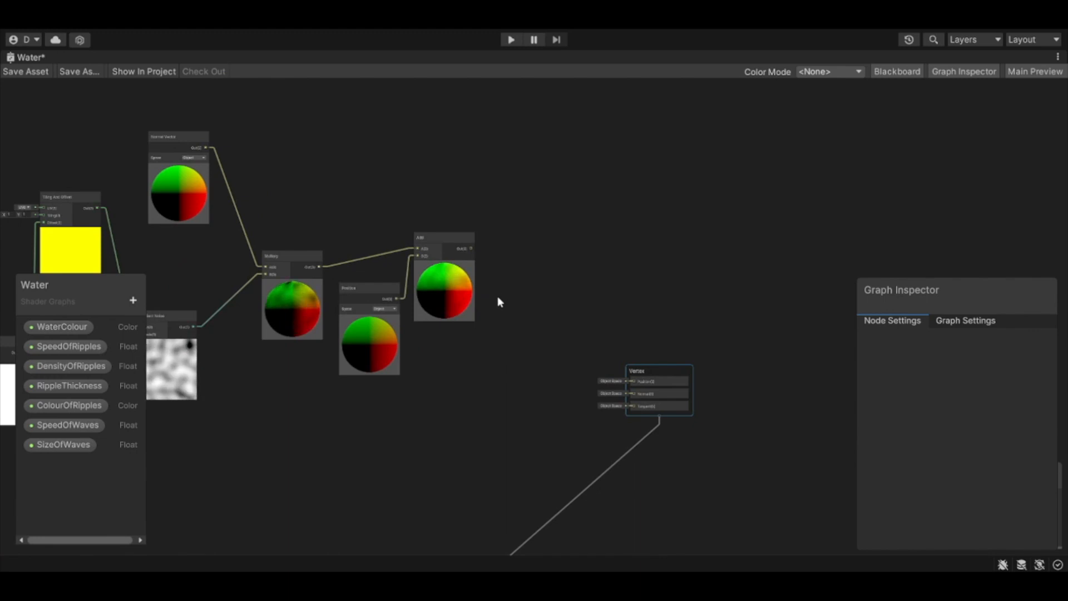
pyautogui.scroll(3, 497, 296)
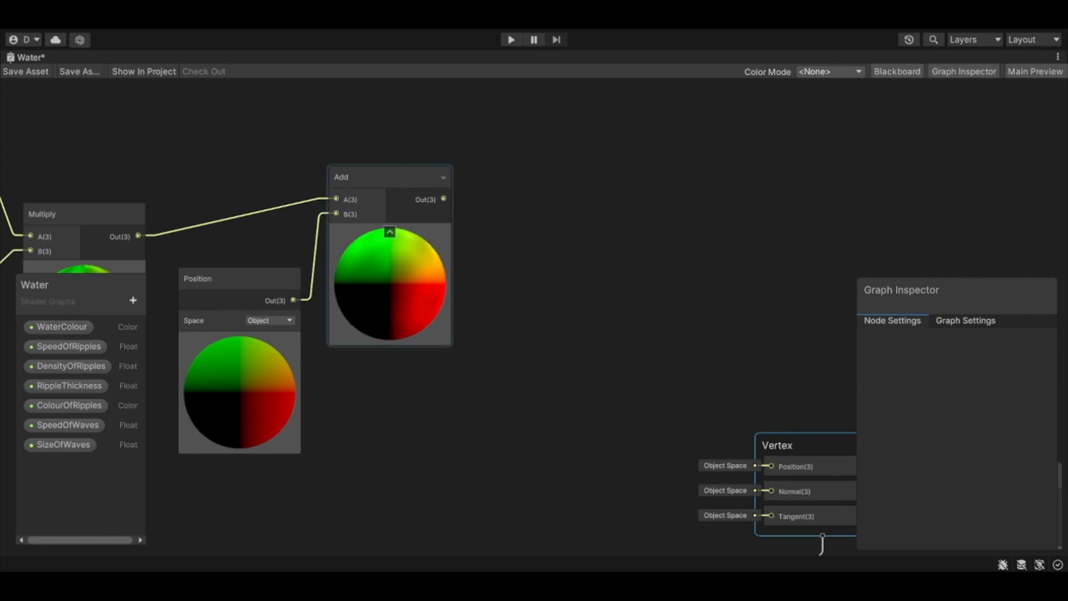
pyautogui.moveTo(444, 198); pyautogui.dragTo(759, 452)
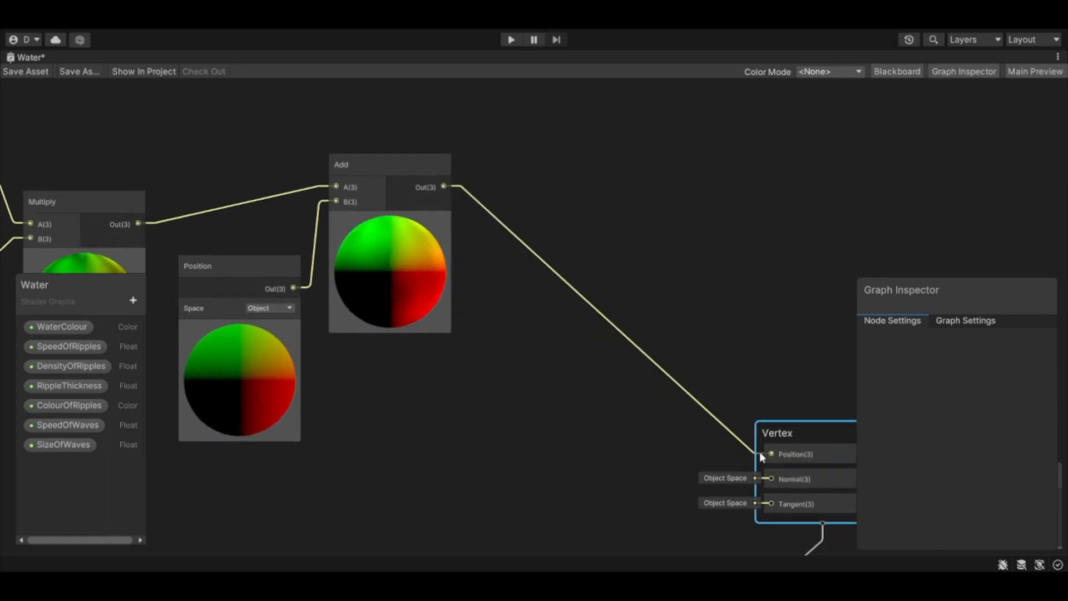
# Step: Move the Graph Inspector clear of the Main Preview and rotate the preview to examine the displaced water surface
pyautogui.scroll(-6, 550, 473)
pyautogui.moveTo(974, 302); pyautogui.dragTo(940, 148)
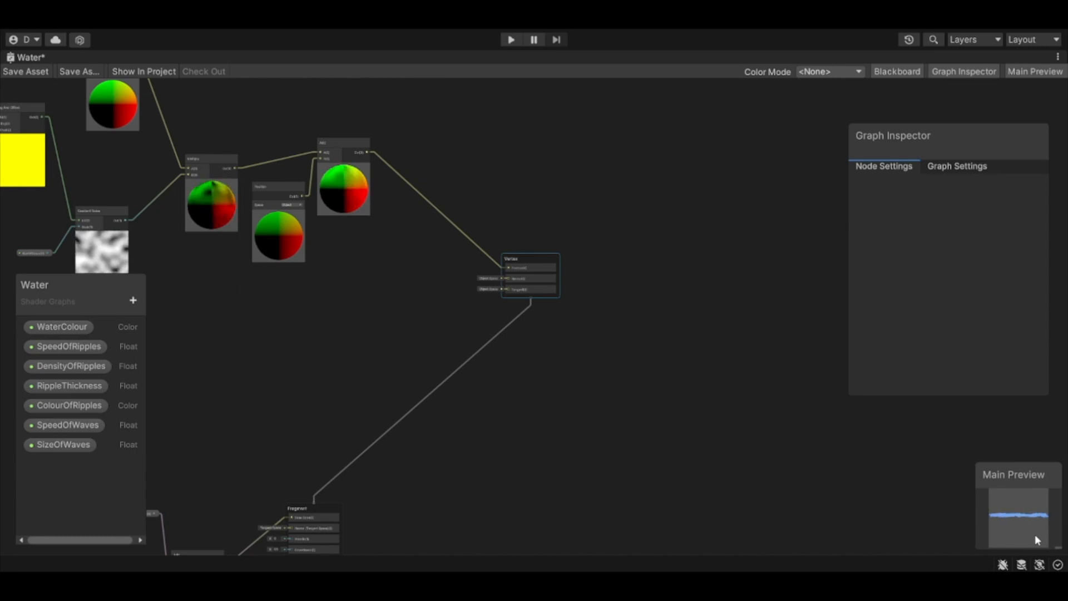
pyautogui.moveTo(991, 527); pyautogui.dragTo(998, 523)
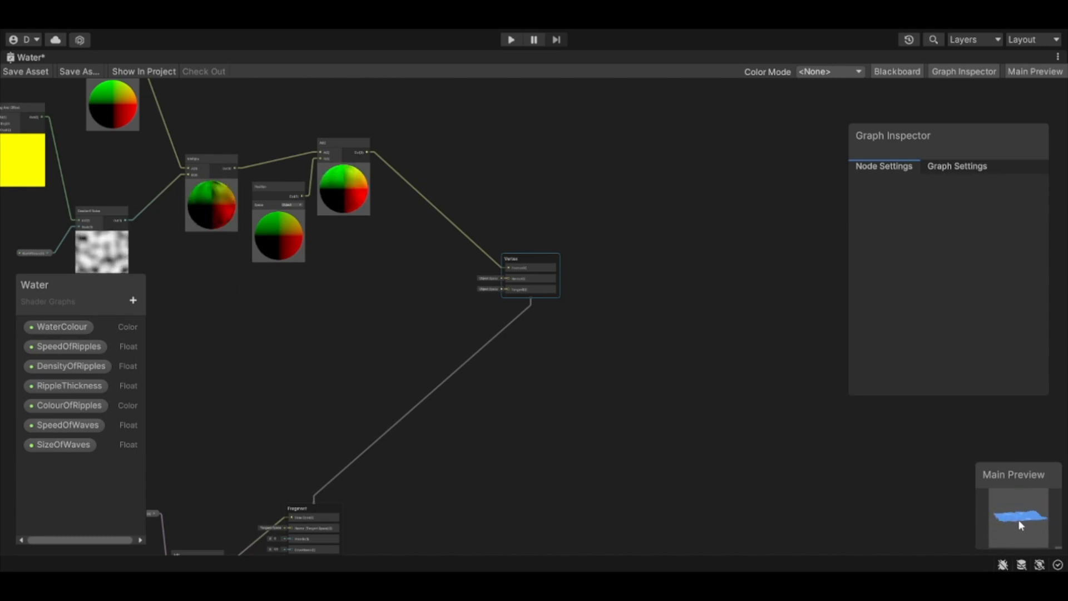
# Step: Save the Water shader graph and switch from the maximized graph to the Scene view
pyautogui.click(25, 71)
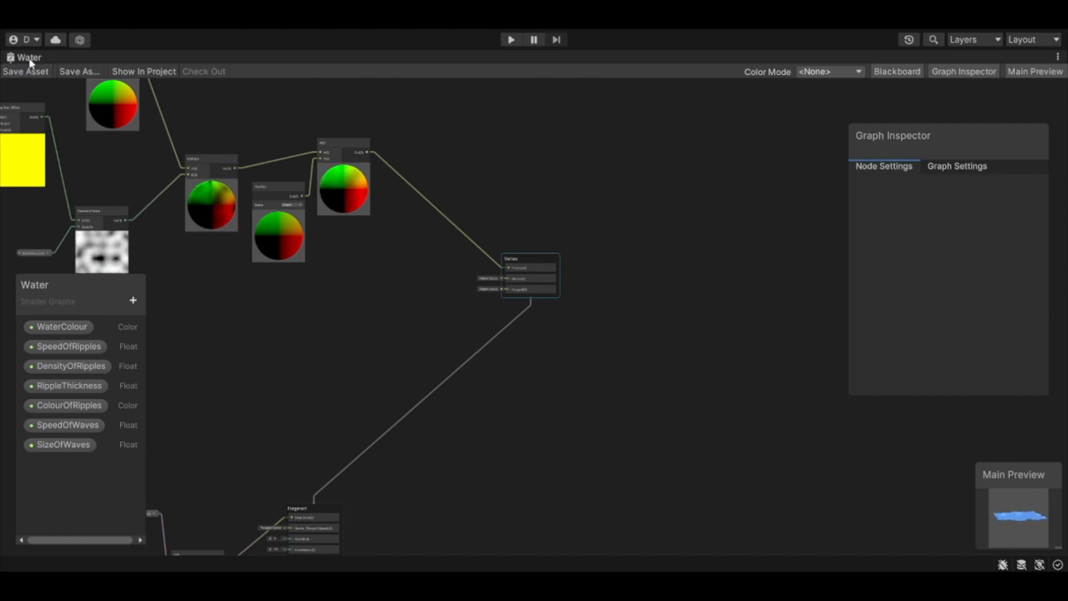
pyautogui.doubleClick(29, 57)
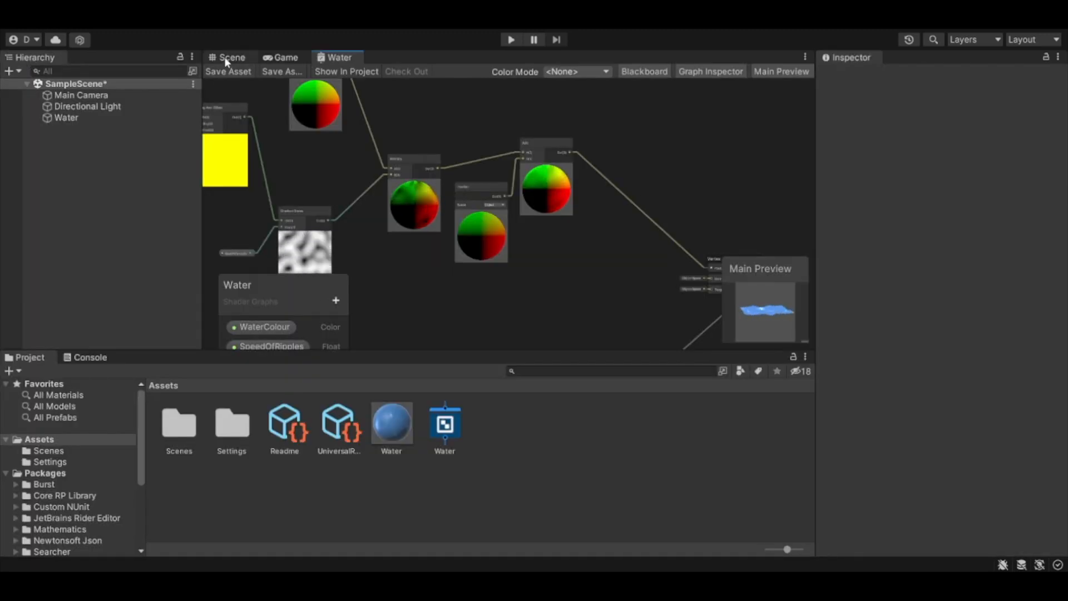
pyautogui.click(225, 57)
# Step: Examine the wave displacement on the Water plane from a low, closer angle in the scene
pyautogui.keyDown('alt'); pyautogui.moveTo(534, 254); pyautogui.dragTo(443, 173); pyautogui.keyUp('alt')
pyautogui.moveTo(443, 172); pyautogui.dragTo(420, 184, button='middle')
pyautogui.moveTo(520, 261); pyautogui.dragTo(437, 185, button='right')
pyautogui.moveTo(499, 284); pyautogui.dragTo(490, 260, button='middle')
pyautogui.scroll(2, 512, 286)
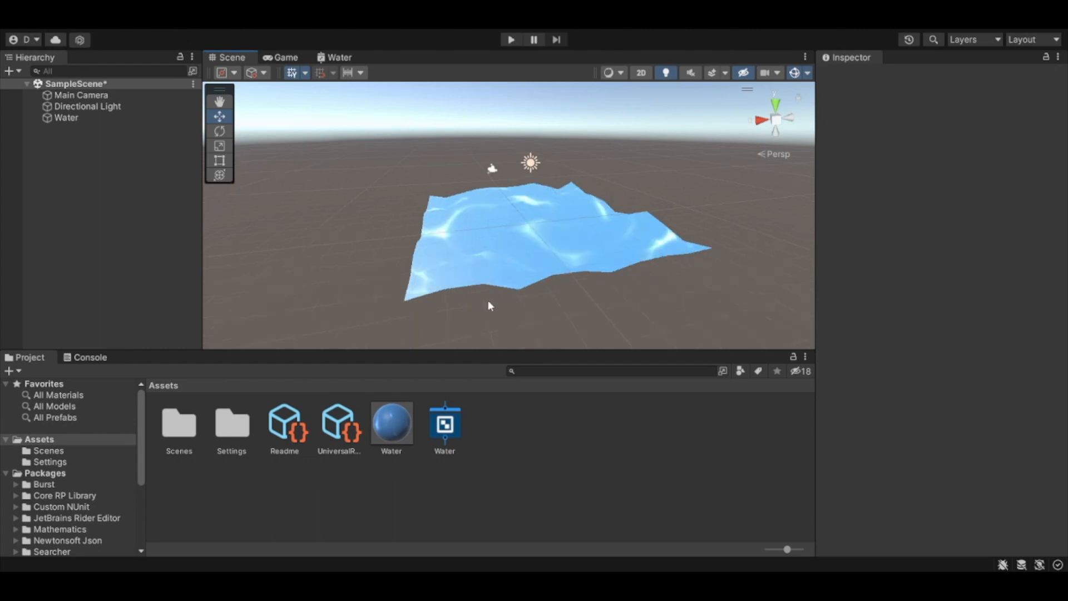
pyautogui.moveTo(560, 317)
pyautogui.mouseDown(button='right')
pyautogui.moveTo(580, 269)
pyautogui.moveTo(565, 312)
pyautogui.moveTo(369, 279)
pyautogui.moveTo(562, 306)
pyautogui.mouseUp(button='right')
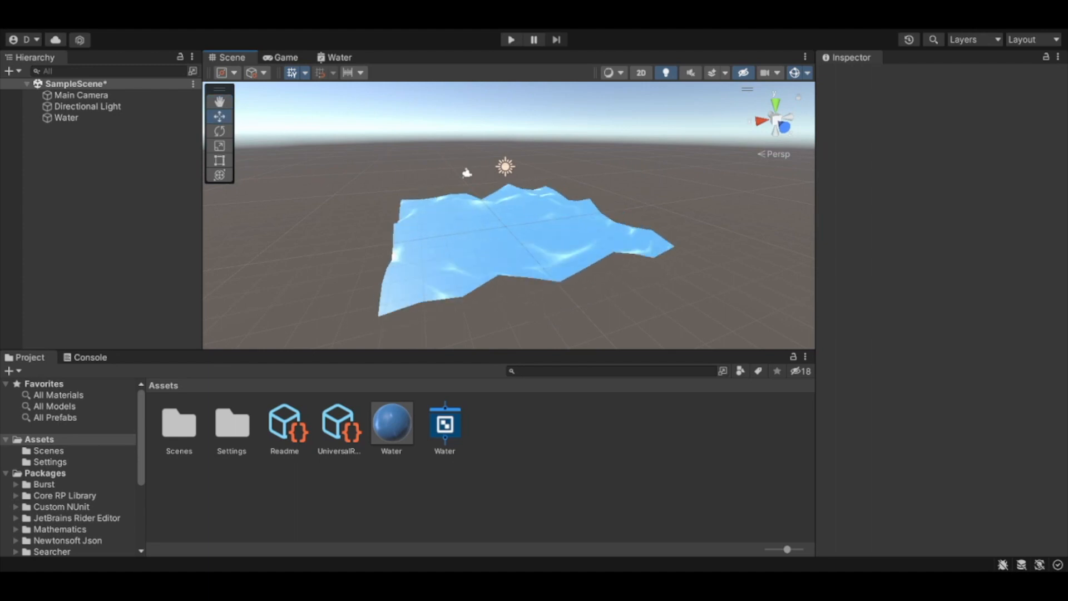
# Step: Lower the Water material's SizeOfWaves step by step through 4 and 3 to 2
pyautogui.click(391, 422)
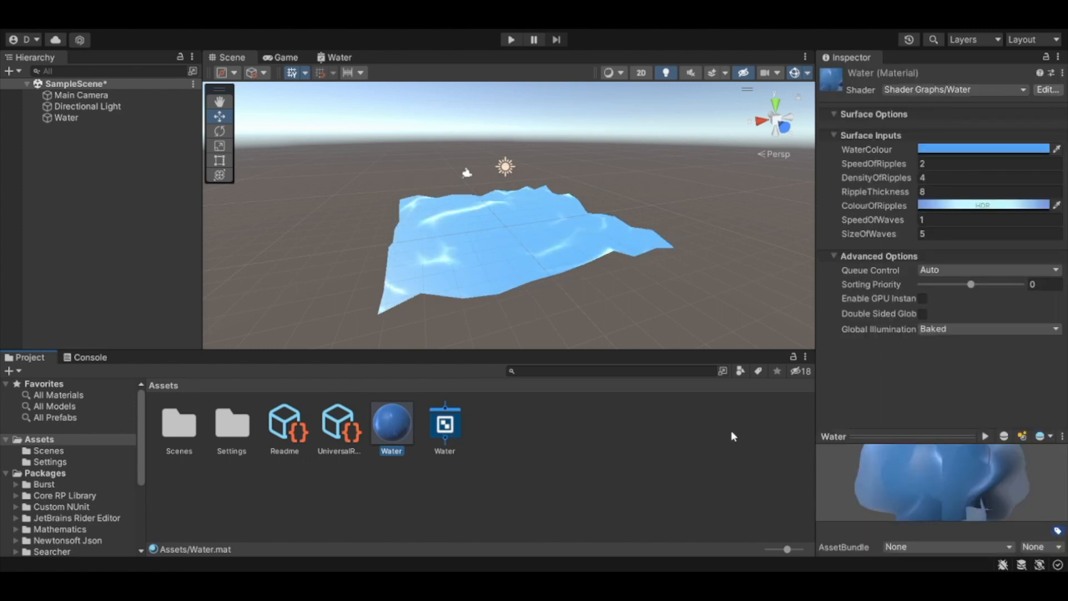
pyautogui.click(934, 236)
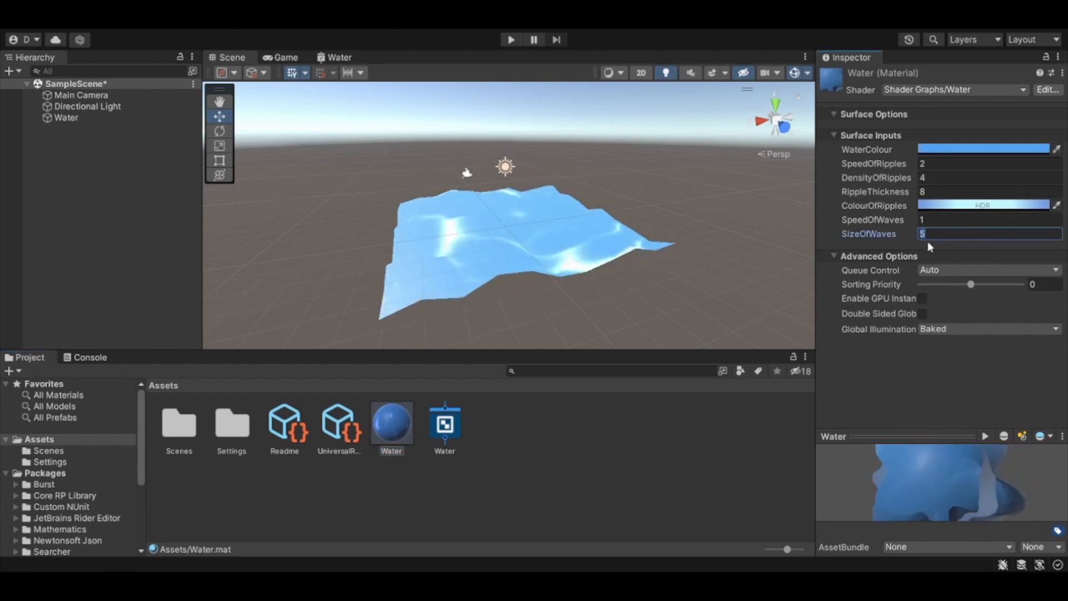
pyautogui.write('4')
pyautogui.click(659, 452)
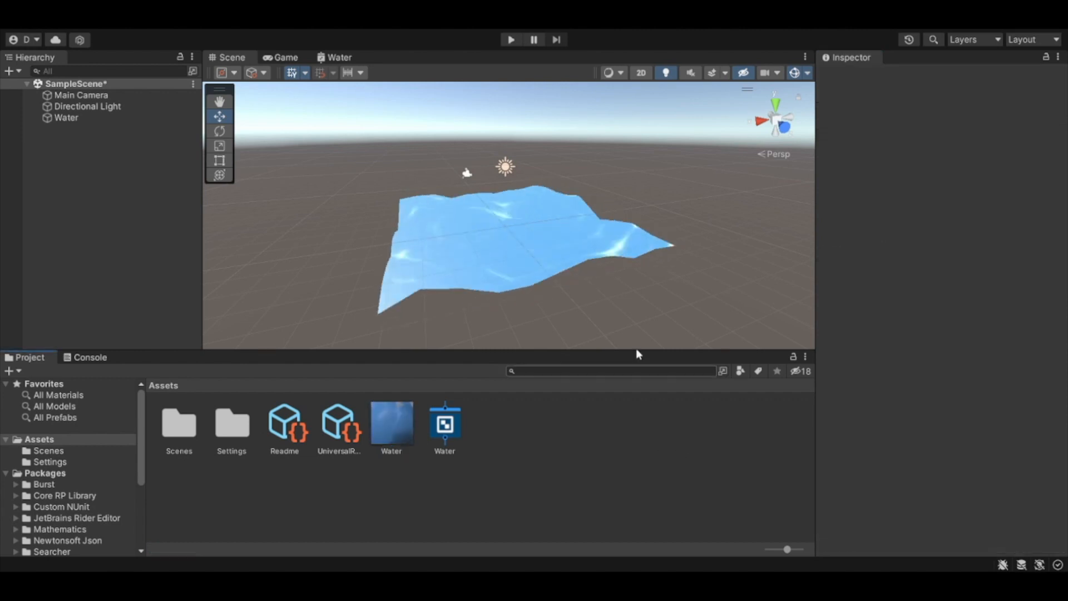
pyautogui.click(389, 425)
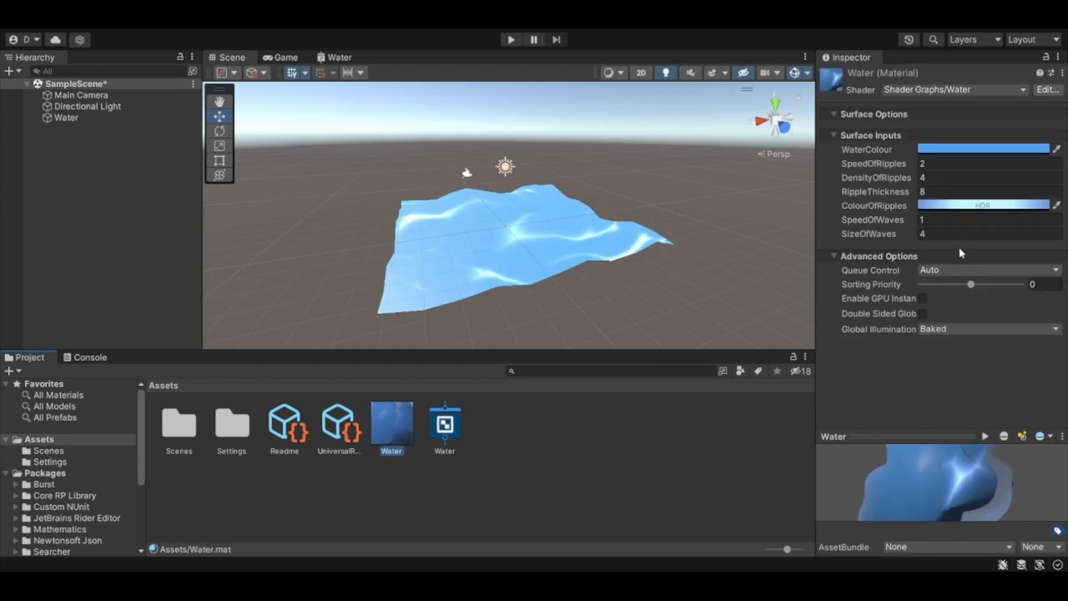
pyautogui.click(910, 234)
pyautogui.write('3')
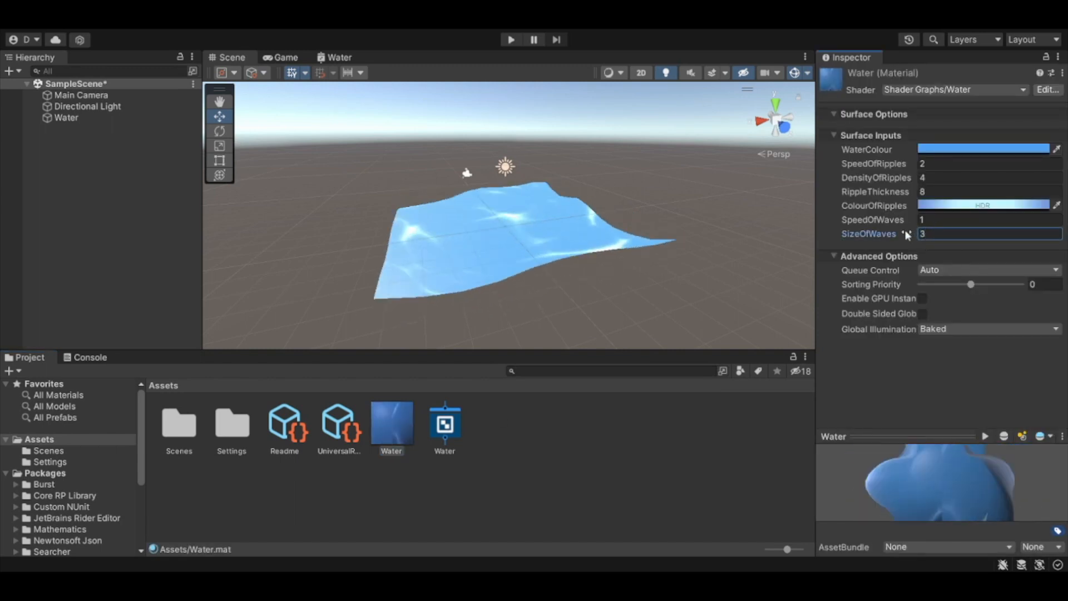
pyautogui.moveTo(948, 233); pyautogui.dragTo(913, 233)
pyautogui.write('2')
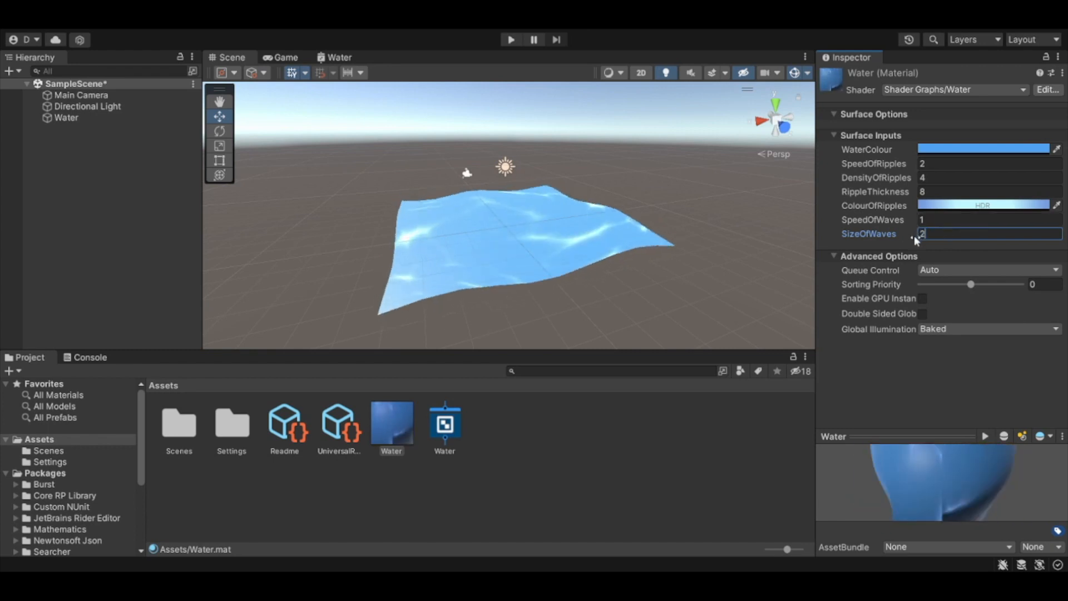
# Step: Try a SpeedOfWaves of 3 on the Water material and set it back to 1
pyautogui.moveTo(615, 287); pyautogui.dragTo(604, 240, button='right')
pyautogui.moveTo(533, 297); pyautogui.dragTo(604, 296, button='middle')
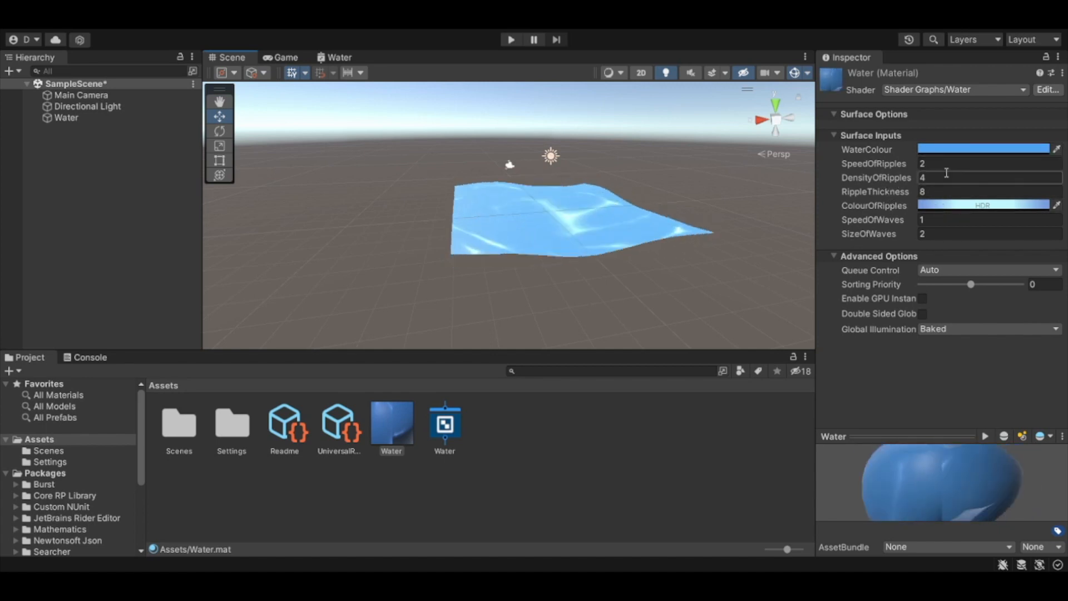
pyautogui.click(944, 219)
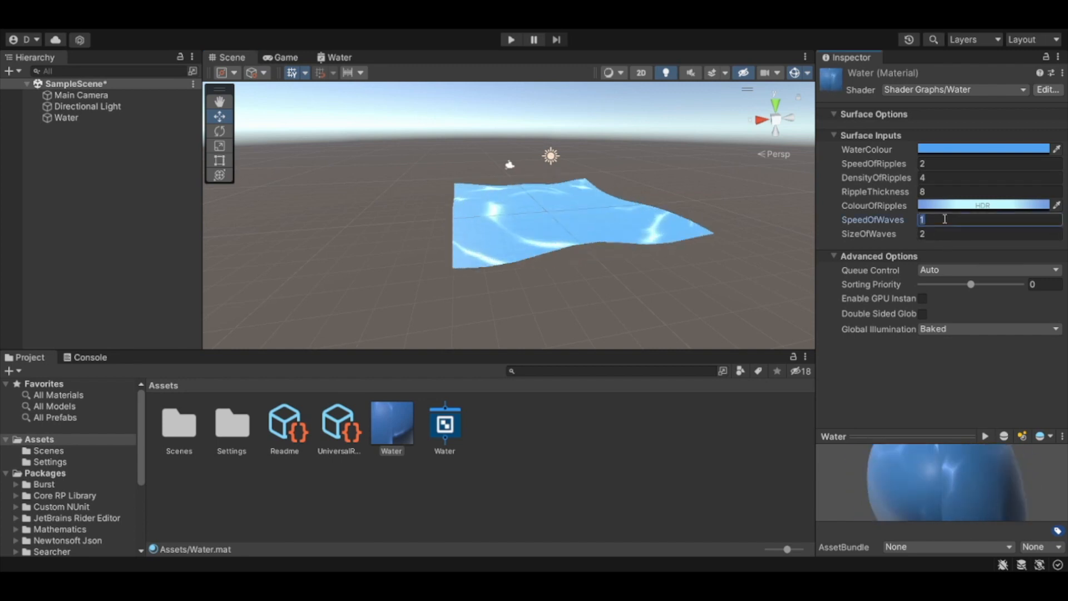
pyautogui.write('3')
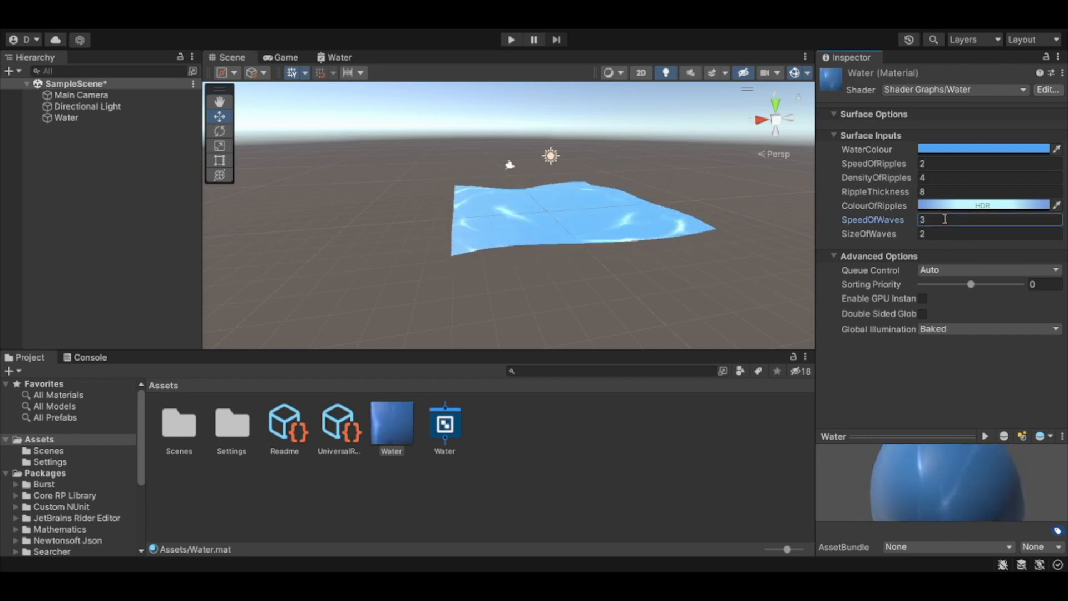
pyautogui.moveTo(676, 282)
pyautogui.mouseDown(button='right')
pyautogui.moveTo(650, 331)
pyautogui.moveTo(627, 310)
pyautogui.moveTo(623, 276)
pyautogui.moveTo(682, 224)
pyautogui.moveTo(679, 274)
pyautogui.moveTo(688, 271)
pyautogui.mouseUp(button='right')
pyautogui.moveTo(929, 220); pyautogui.dragTo(891, 220)
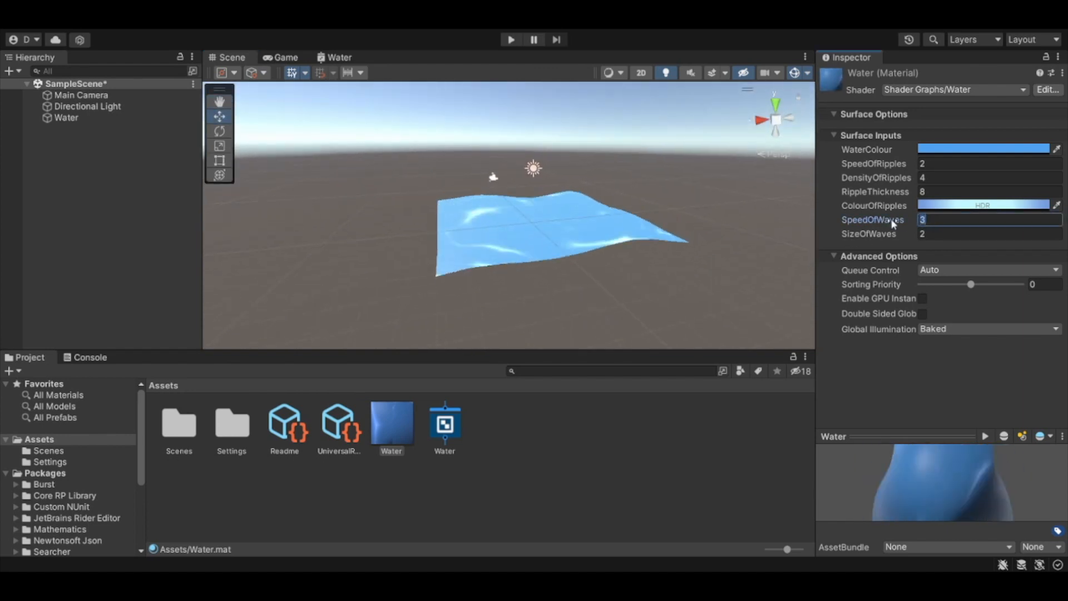
pyautogui.write('1')
pyautogui.click(692, 266)
# Step: Examine the waves and ripples on the Water plane from above, up close and from several sides
pyautogui.moveTo(691, 266)
pyautogui.mouseDown(button='middle')
pyautogui.moveTo(817, 312)
pyautogui.moveTo(720, 345)
pyautogui.moveTo(679, 281)
pyautogui.mouseUp(button='middle')
pyautogui.moveTo(612, 242); pyautogui.dragTo(675, 351, button='right')
pyautogui.moveTo(511, 200); pyautogui.dragTo(616, 293, button='middle')
pyautogui.scroll(10, 614, 288)
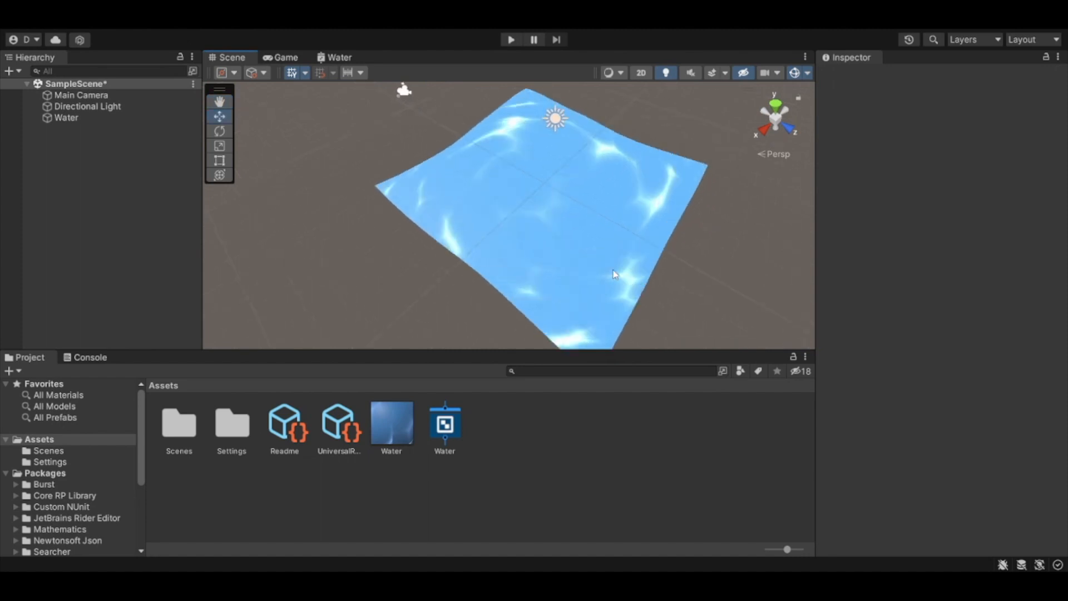
pyautogui.scroll(-8, 595, 259)
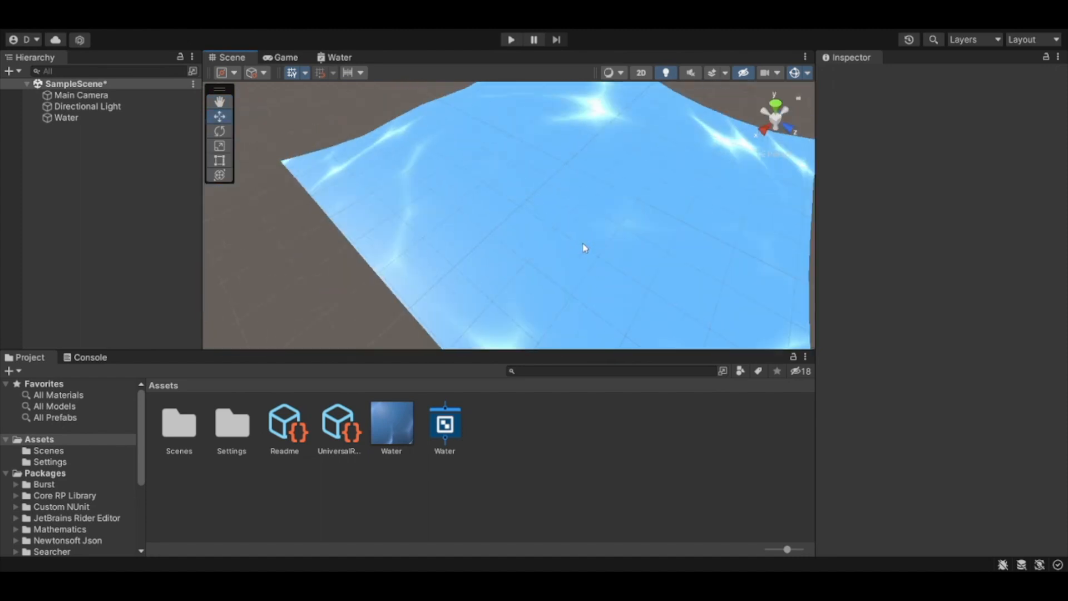
pyautogui.moveTo(570, 257); pyautogui.dragTo(610, 231, button='right')
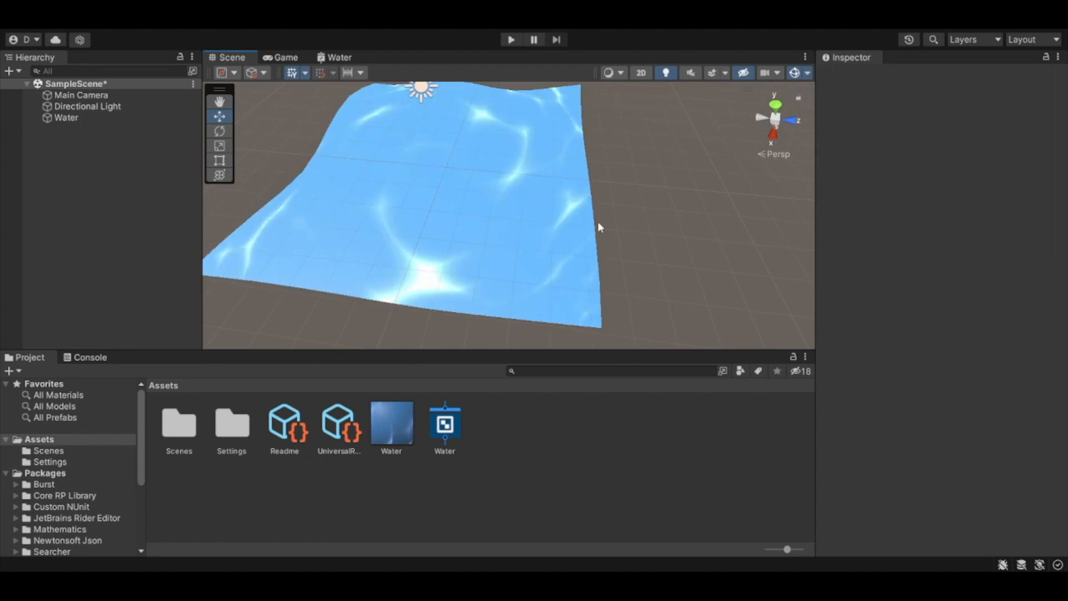
pyautogui.moveTo(577, 192); pyautogui.dragTo(604, 235, button='middle')
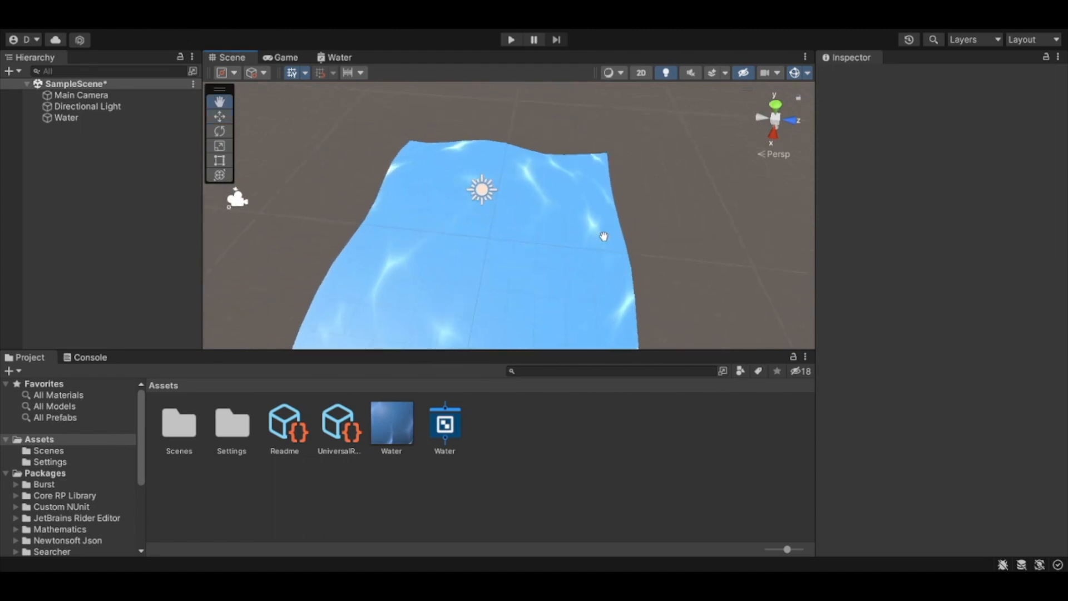
pyautogui.moveTo(603, 238); pyautogui.dragTo(584, 209, button='middle')
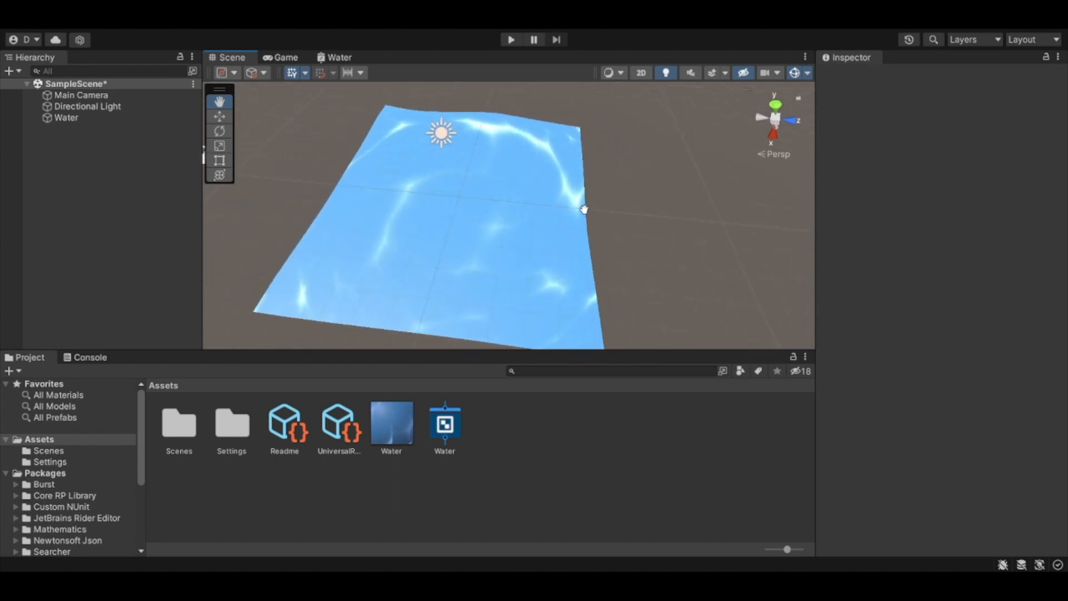
pyautogui.keyDown('alt'); pyautogui.moveTo(586, 212); pyautogui.dragTo(568, 231); pyautogui.keyUp('alt')
pyautogui.scroll(-5, 530, 234)
pyautogui.moveTo(485, 257); pyautogui.dragTo(527, 258, button='middle')
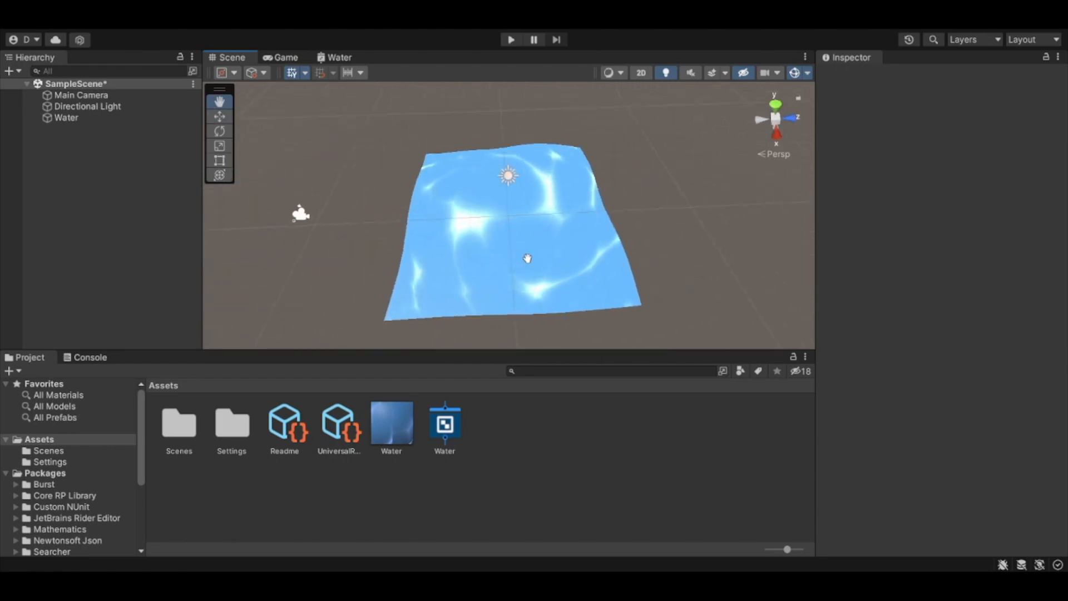